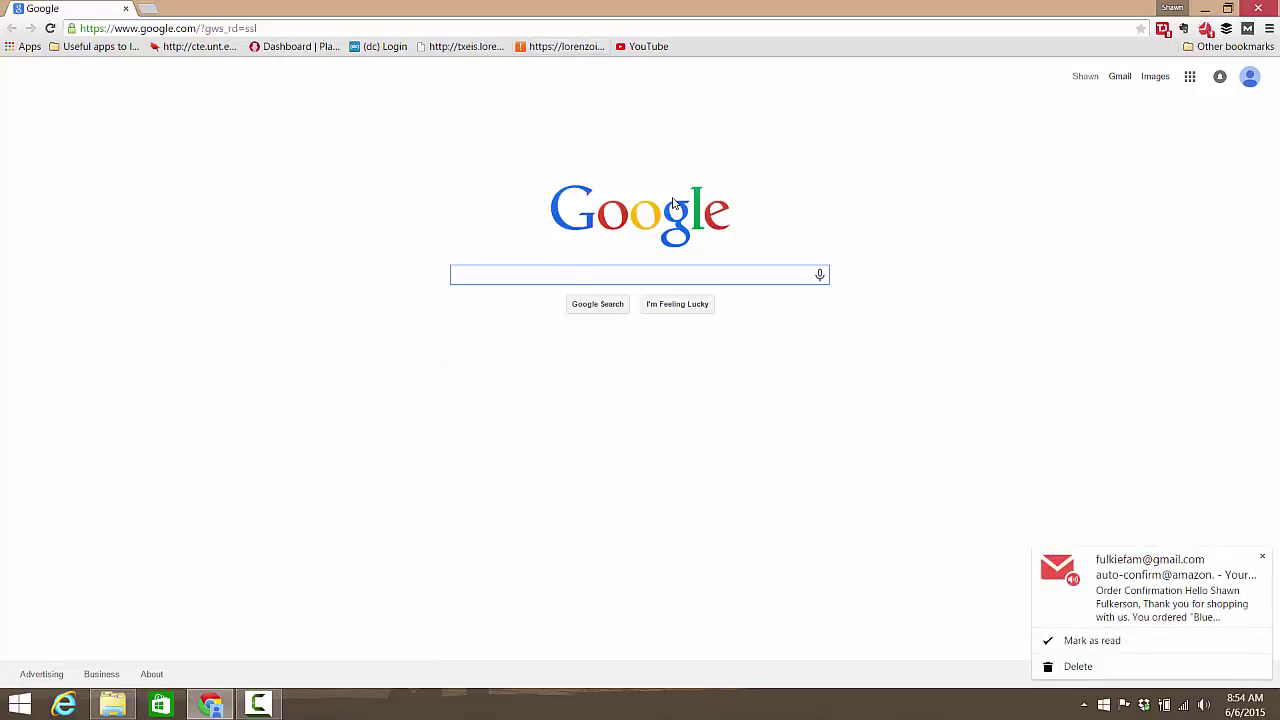
# Step: Dismiss the e-mail popup and search Google for 'sketchip', auto-corrected to sketchup
pyautogui.click(1262, 558)
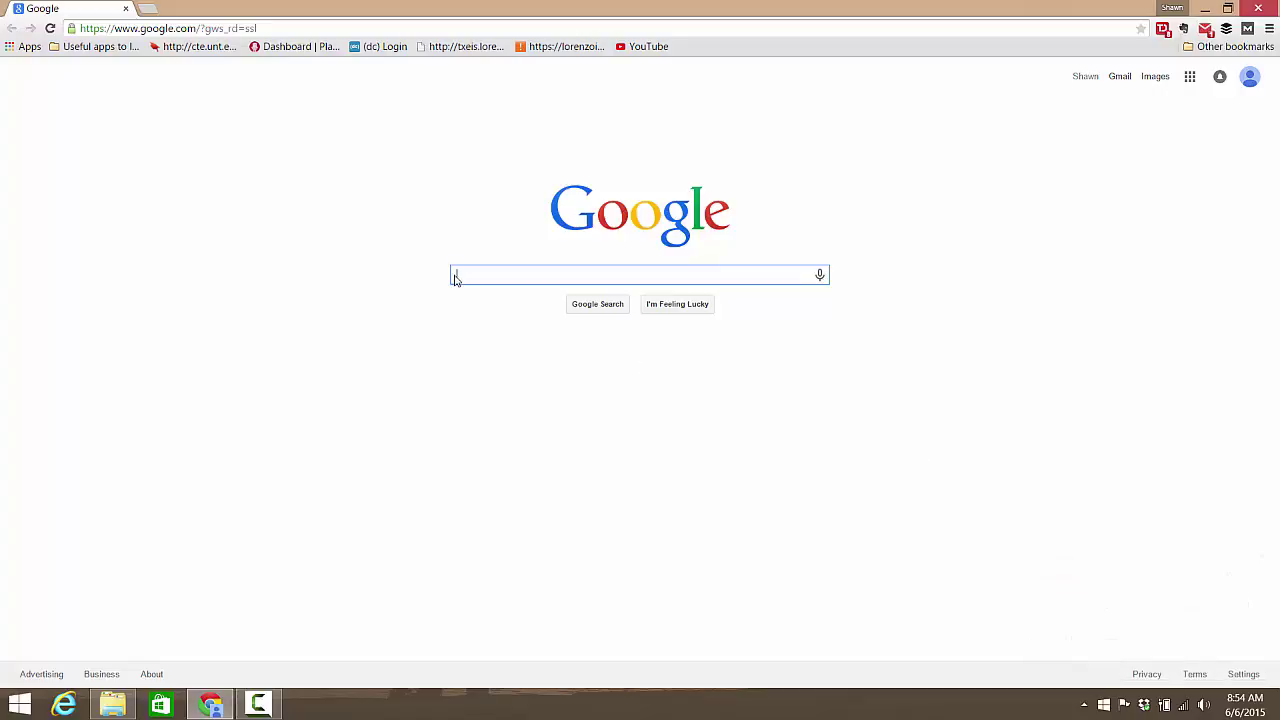
pyautogui.write('sketchip')
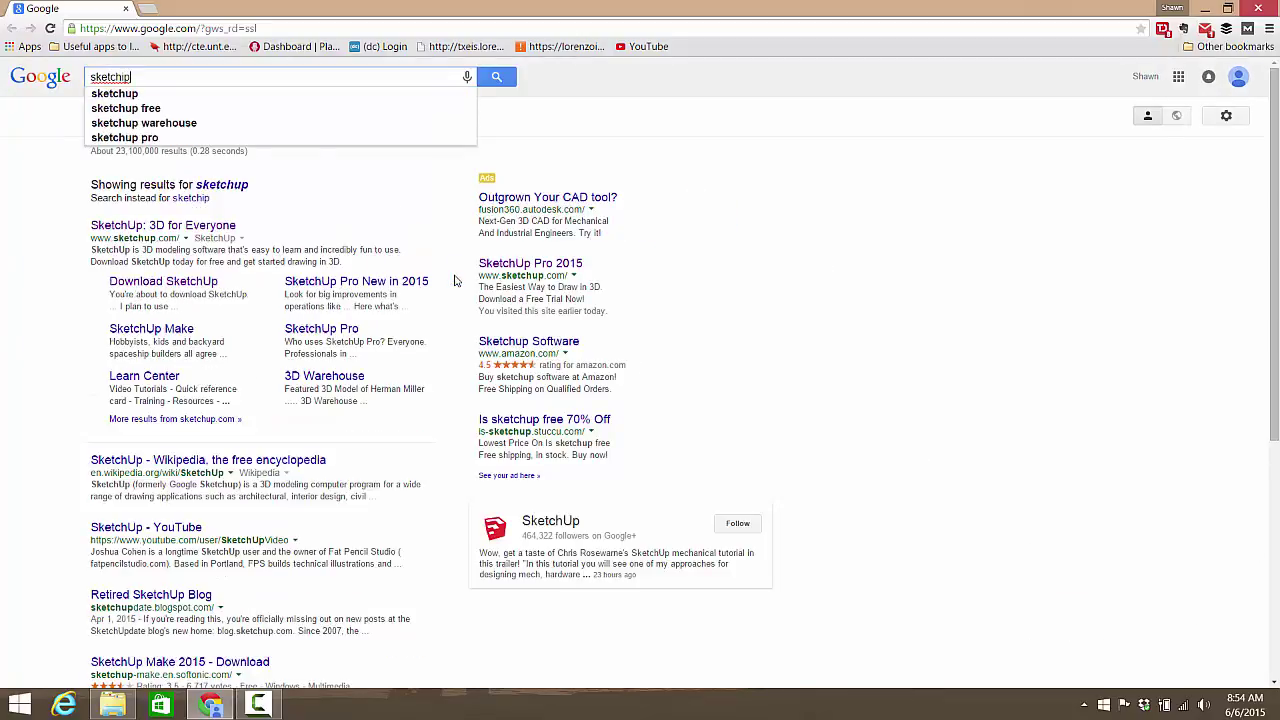
pyautogui.press('Return')
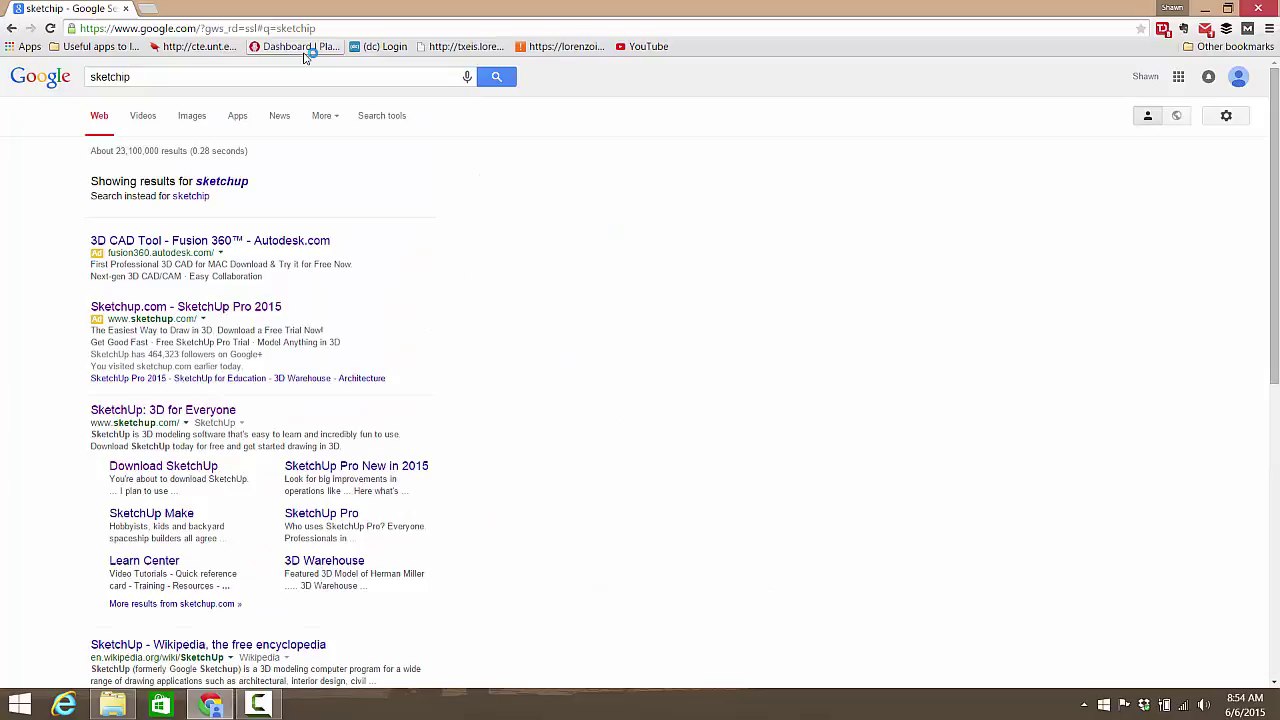
pyautogui.click(163, 79)
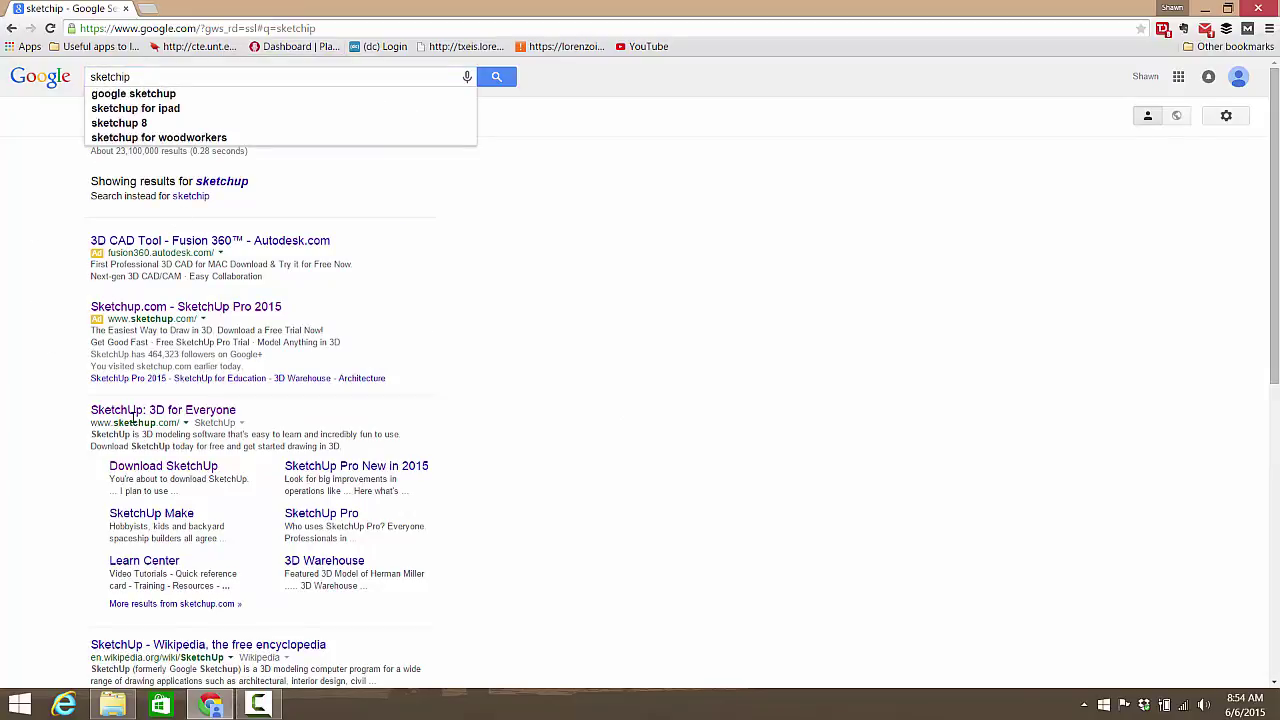
# Step: Go to the SketchUp: 3D for Everyone download page and choose Professional Work as intended use
pyautogui.click(135, 418)
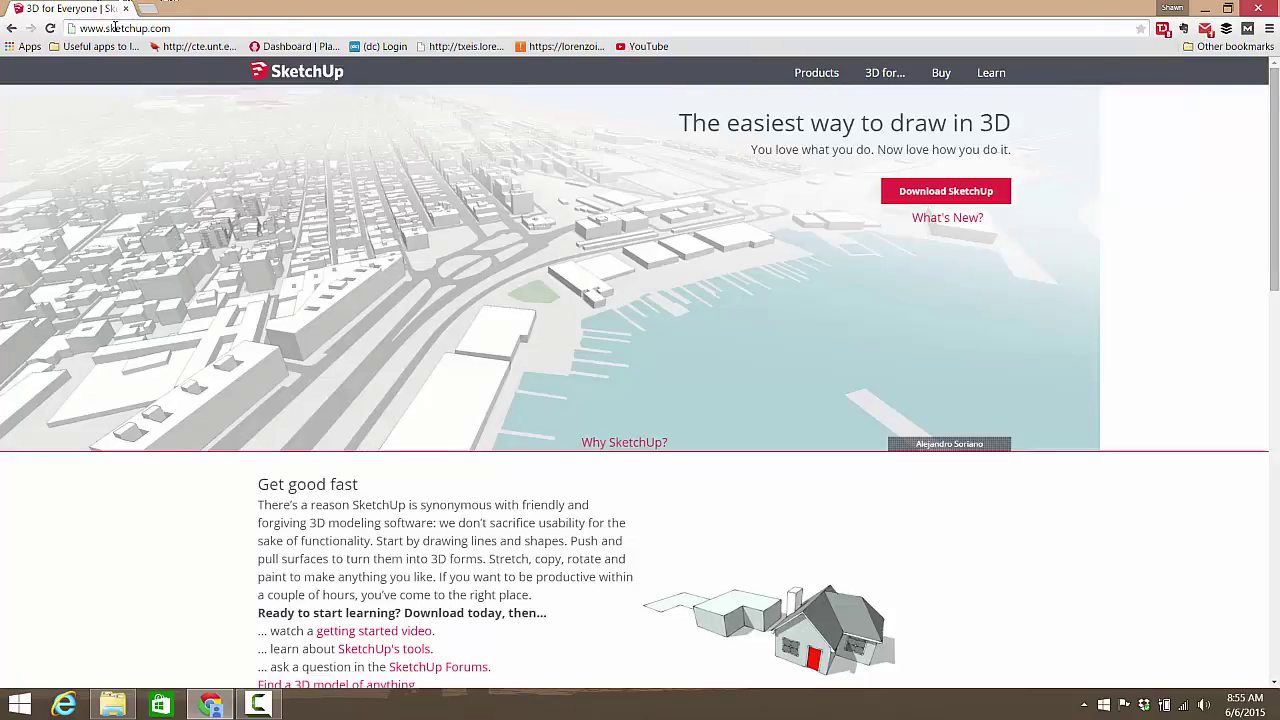
pyautogui.click(970, 190)
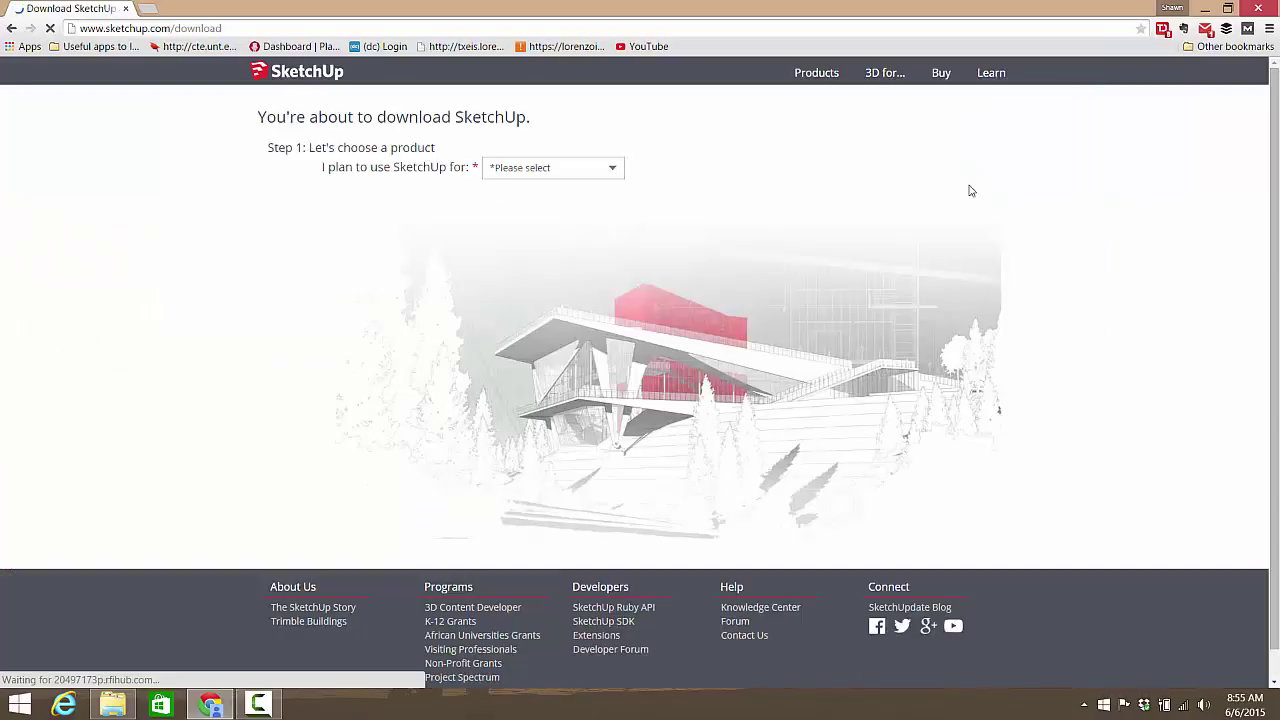
pyautogui.click(605, 166)
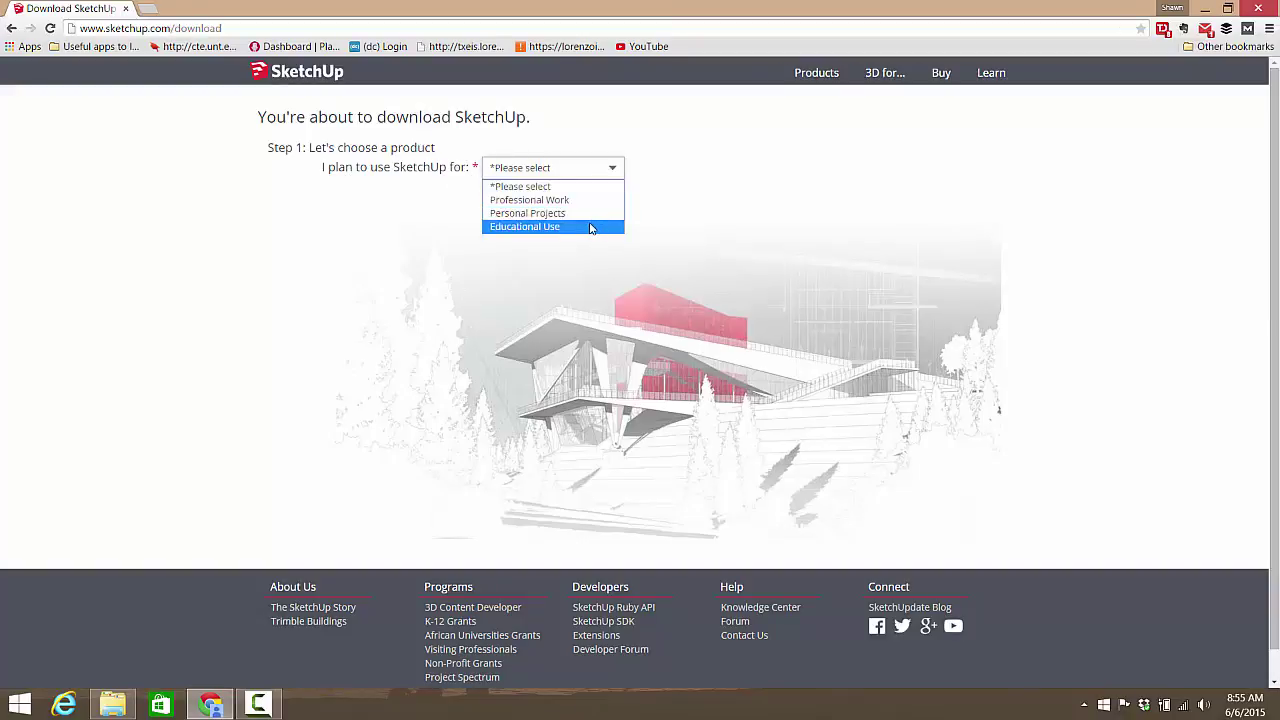
pyautogui.click(565, 199)
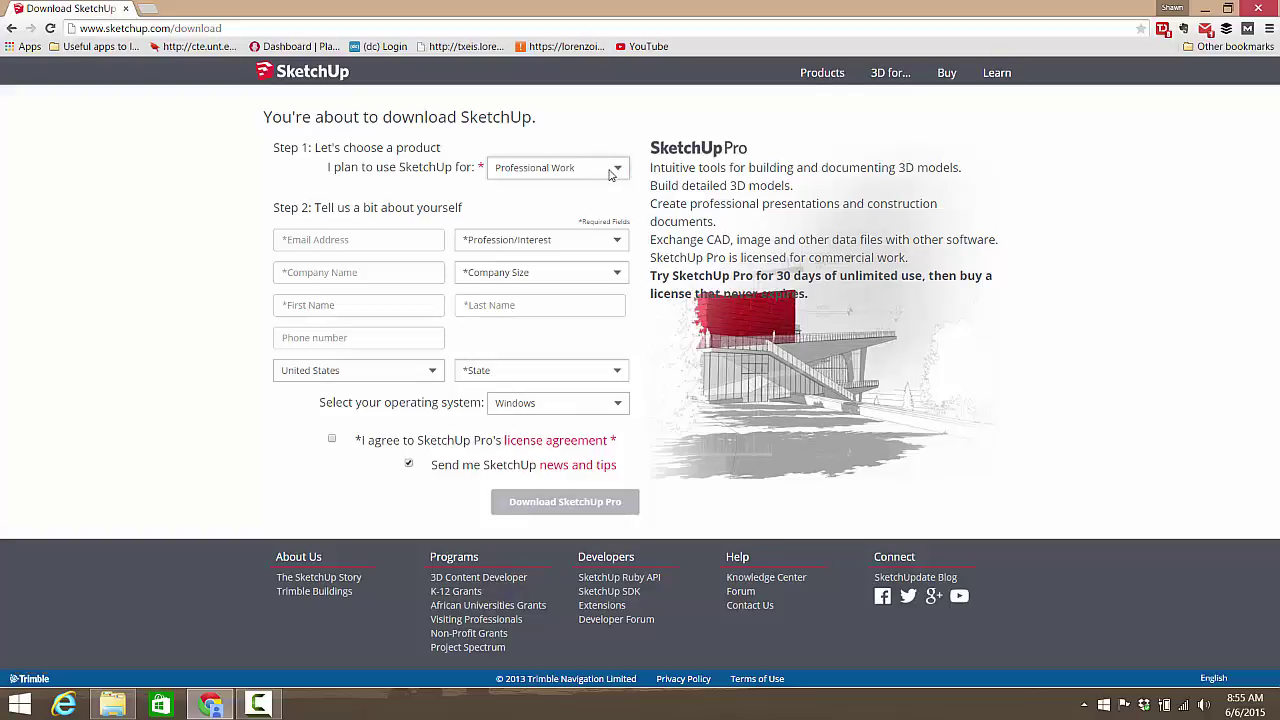
# Step: Switch the intended use to Personal Projects and enter the user's e-mail address
pyautogui.click(617, 168)
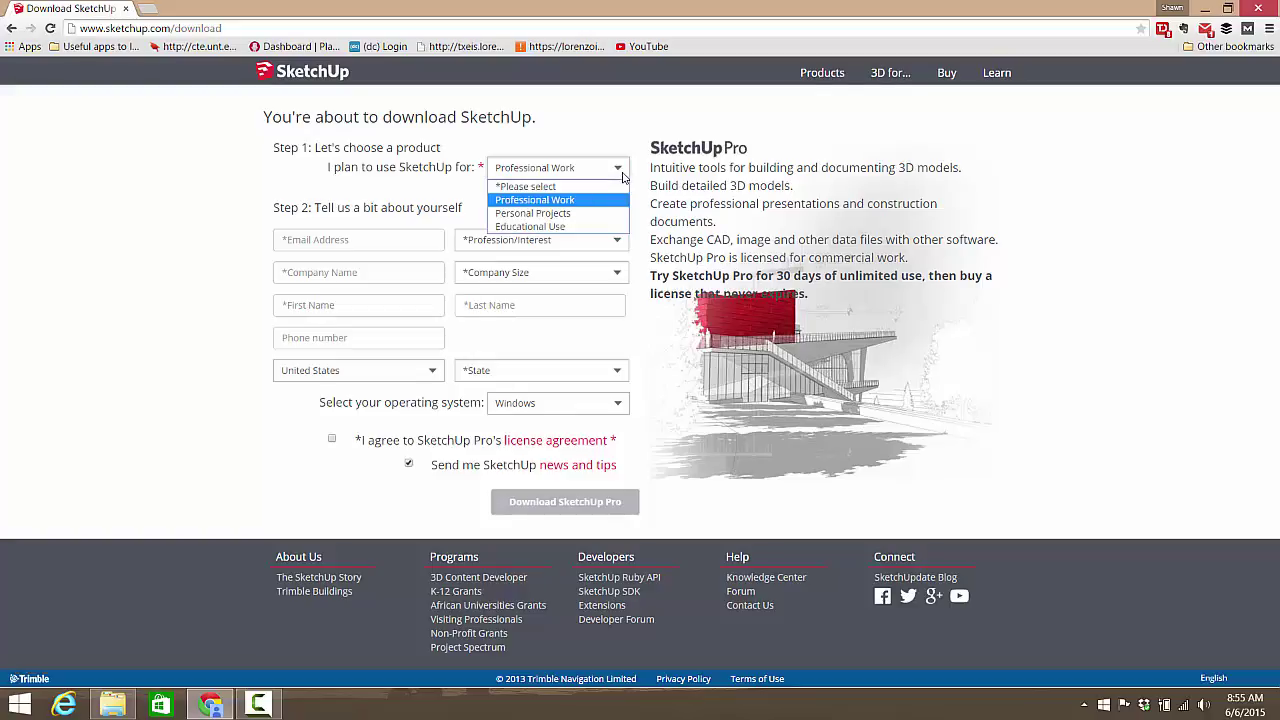
pyautogui.click(528, 213)
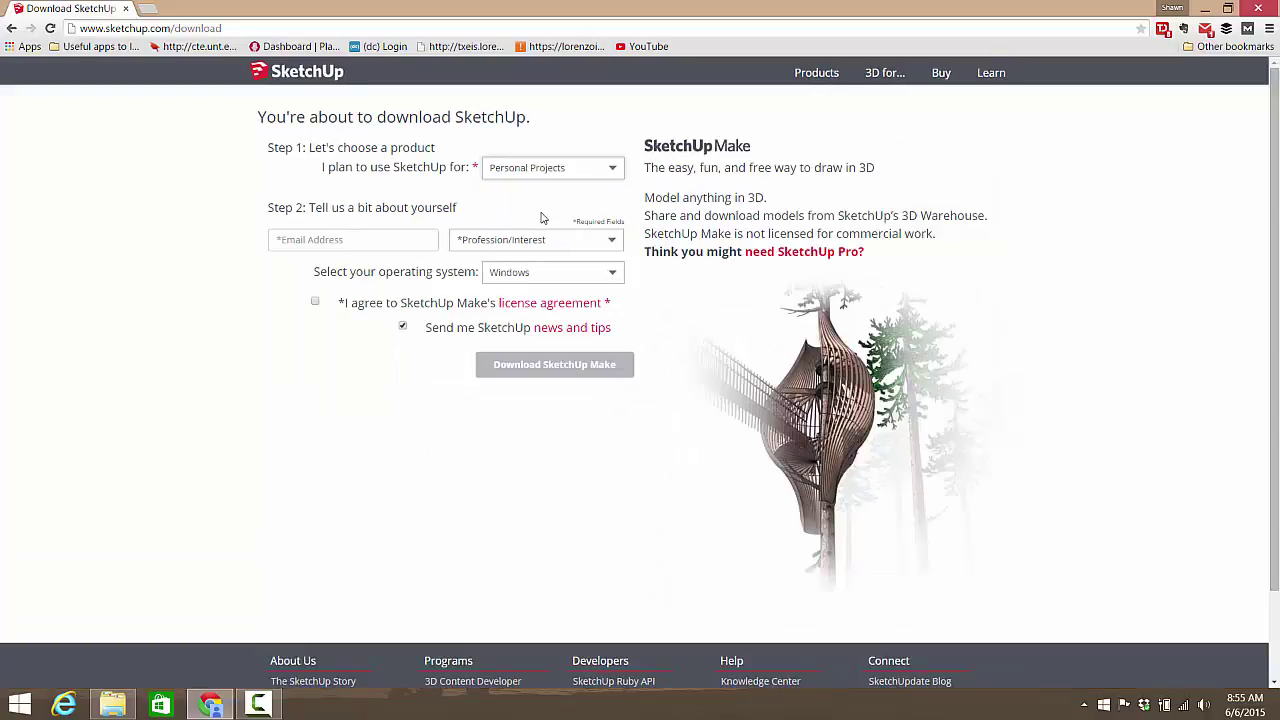
pyautogui.click(386, 238)
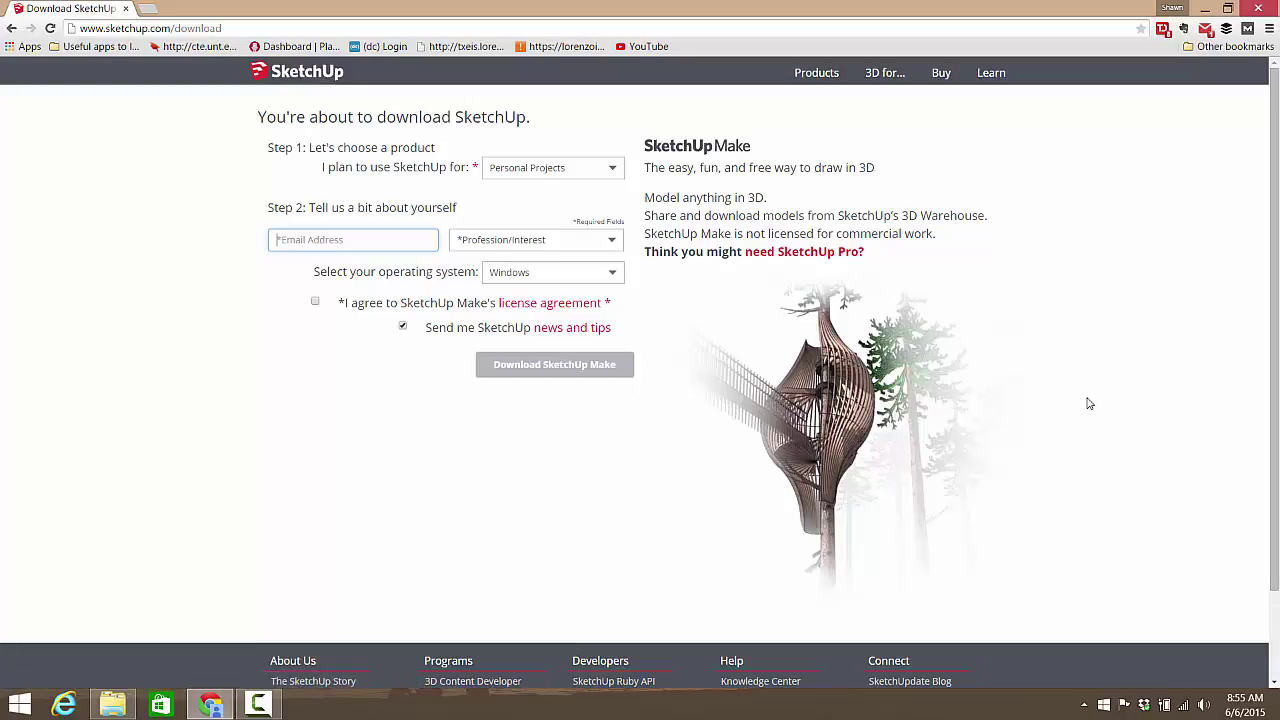
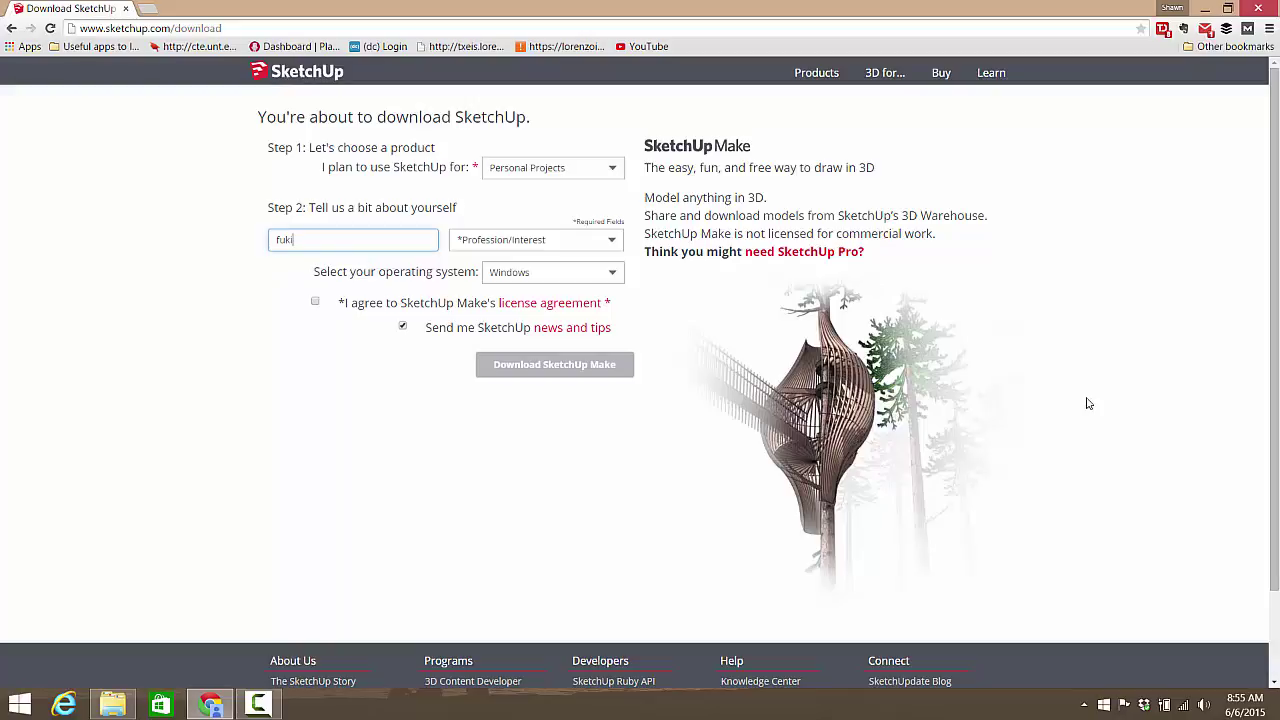
pyautogui.press('Tab')
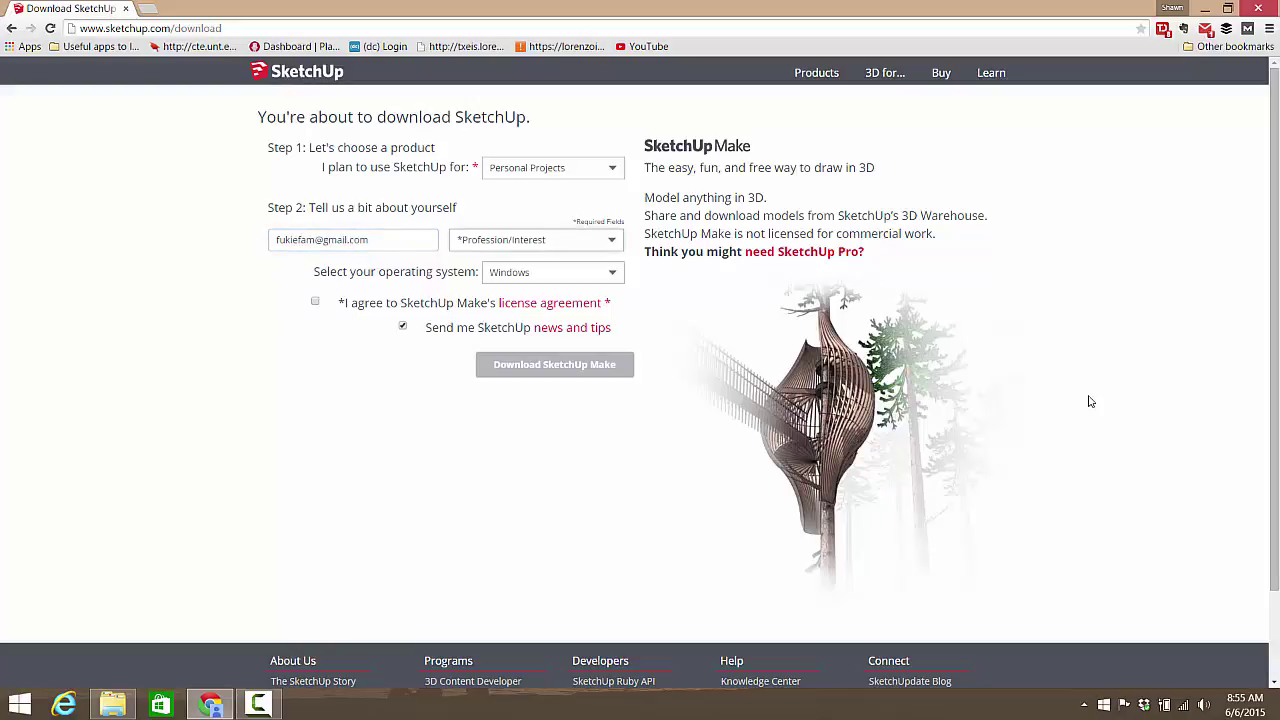
# Step: Choose Other as the profession in the download form
pyautogui.click(582, 246)
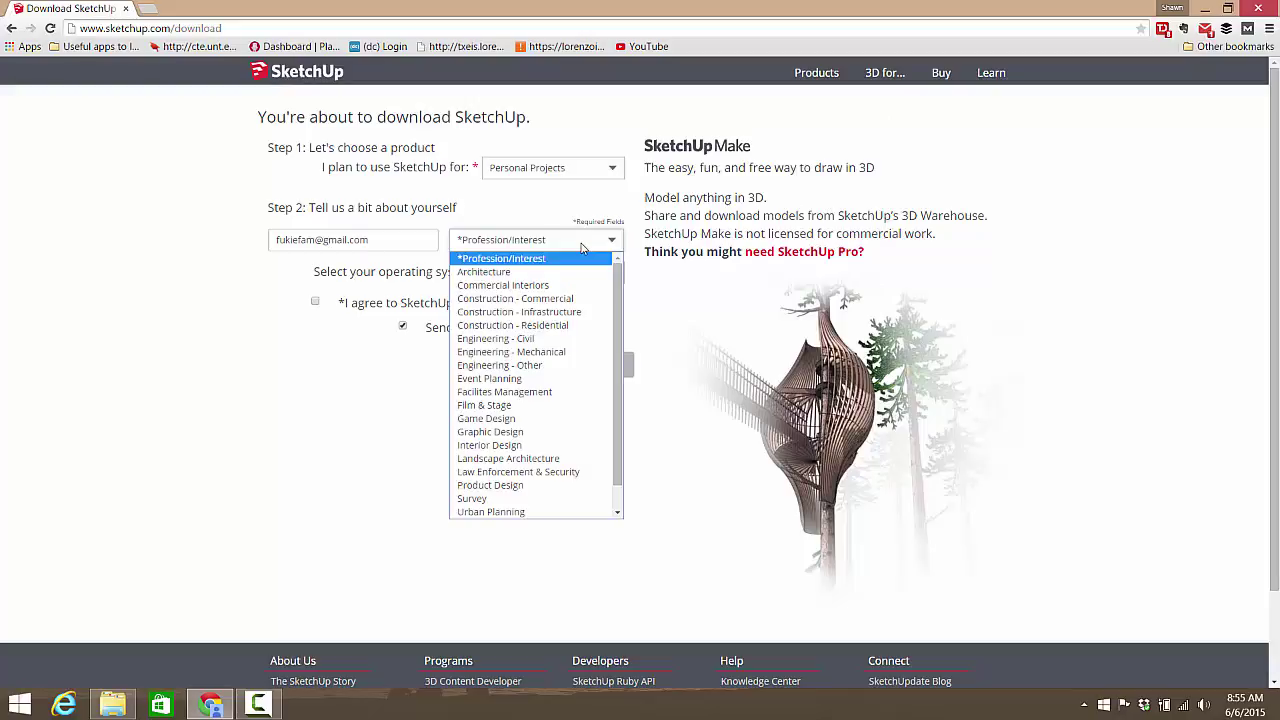
pyautogui.scroll(-1, 586, 335)
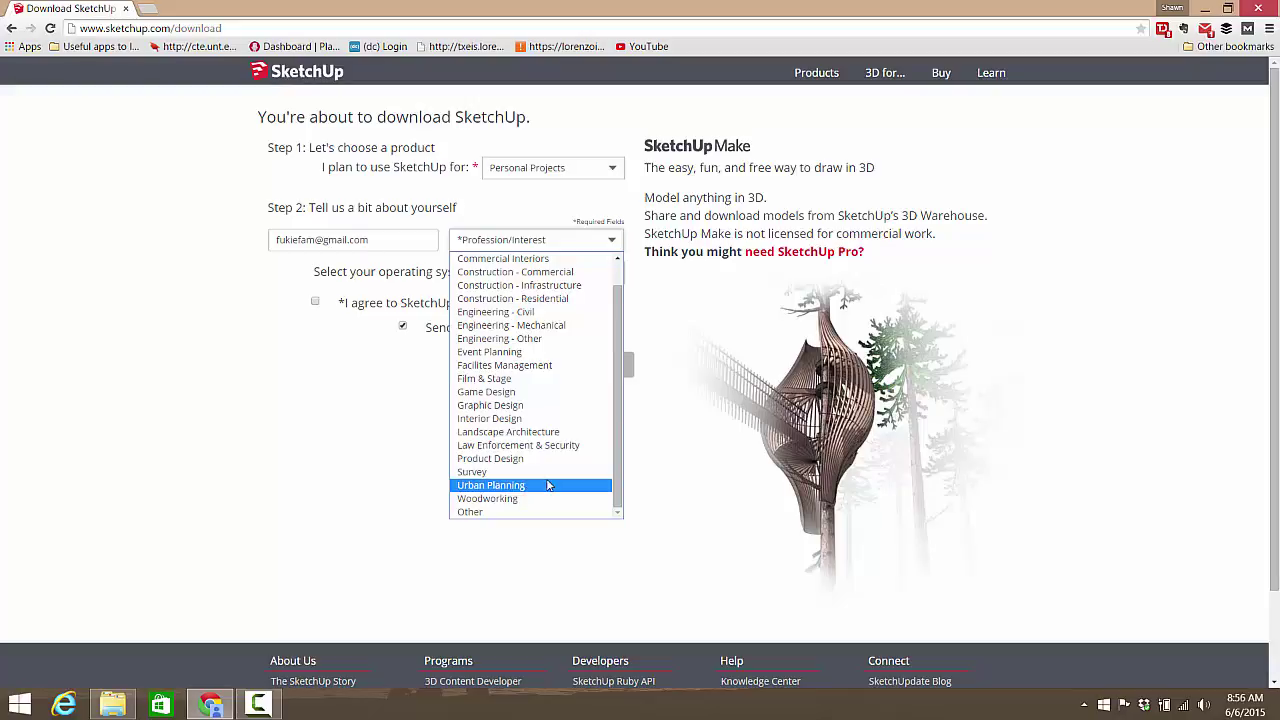
pyautogui.scroll(1, 518, 405)
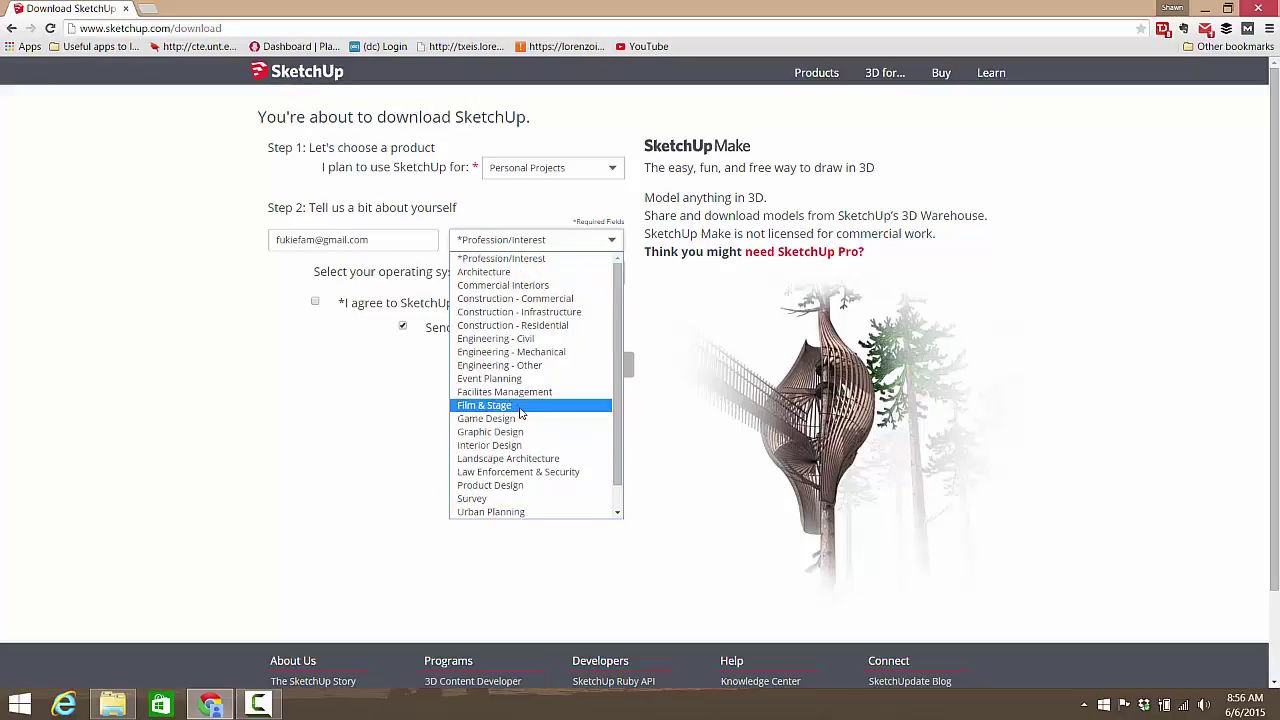
pyautogui.scroll(-1, 518, 400)
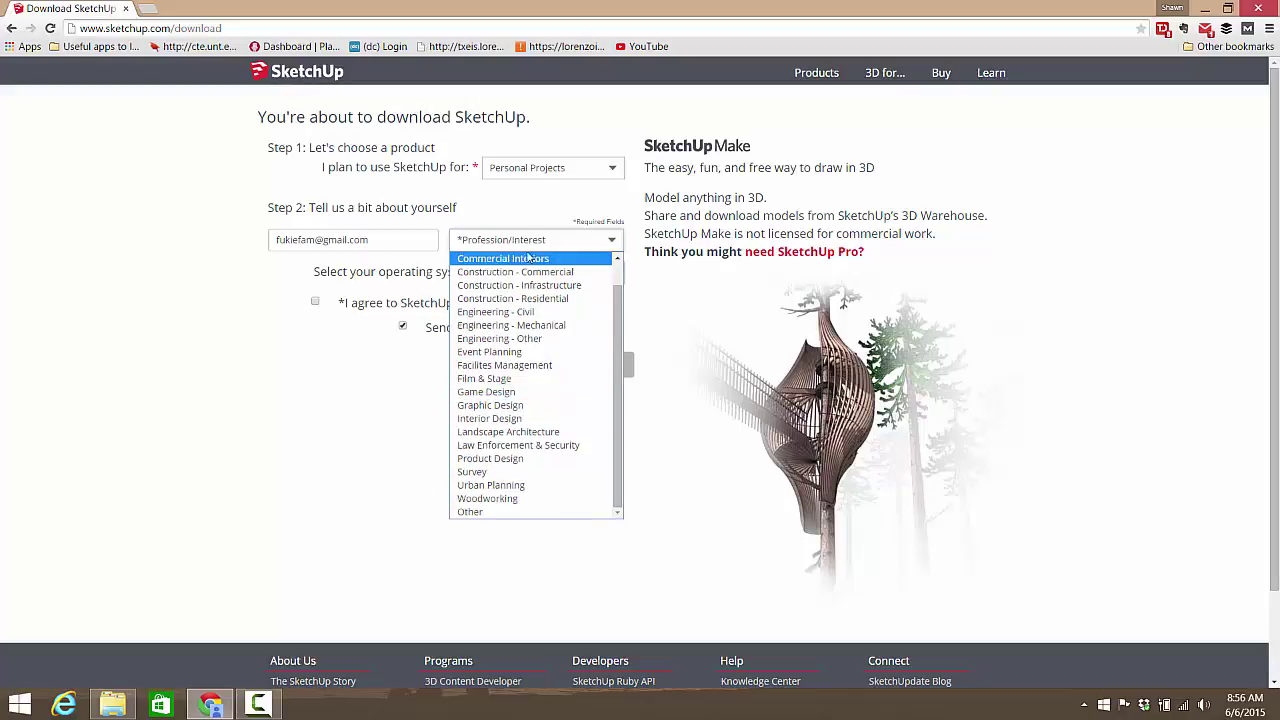
pyautogui.click(518, 512)
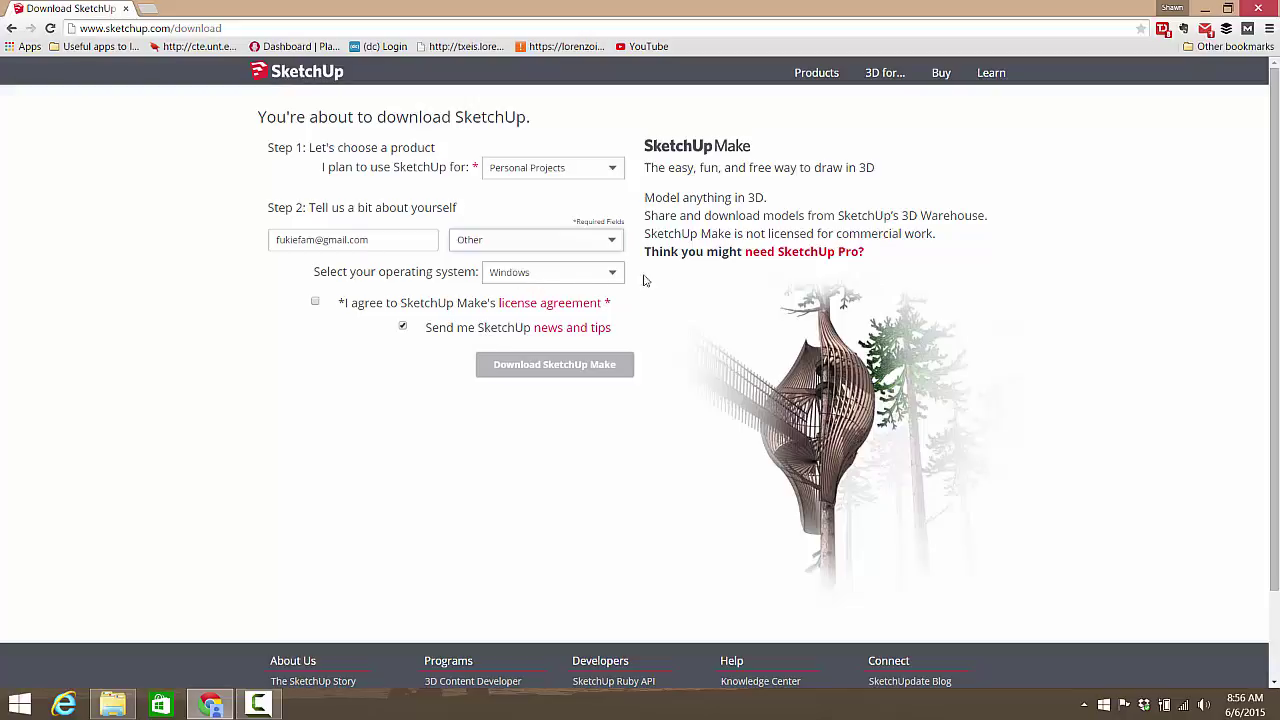
# Step: Keep Windows as the OS, accept the license, and opt out of news and tips
pyautogui.click(593, 279)
pyautogui.click(718, 277)
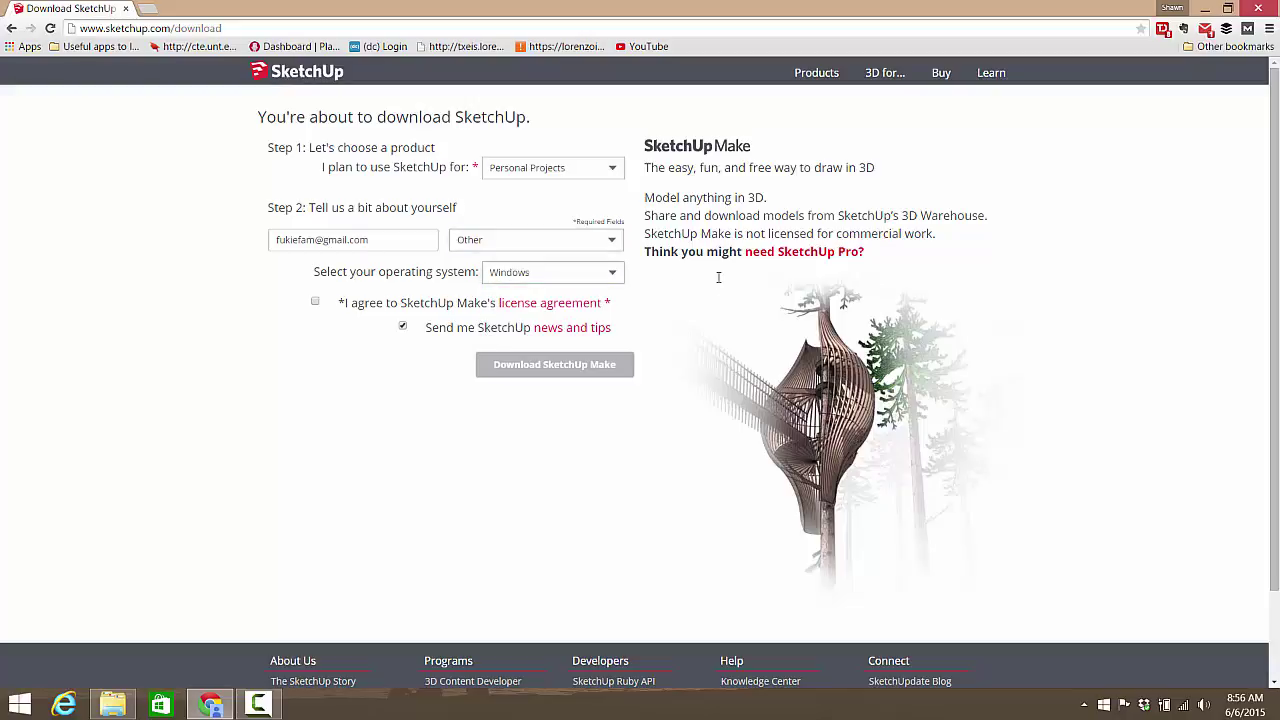
pyautogui.click(315, 302)
pyautogui.click(403, 327)
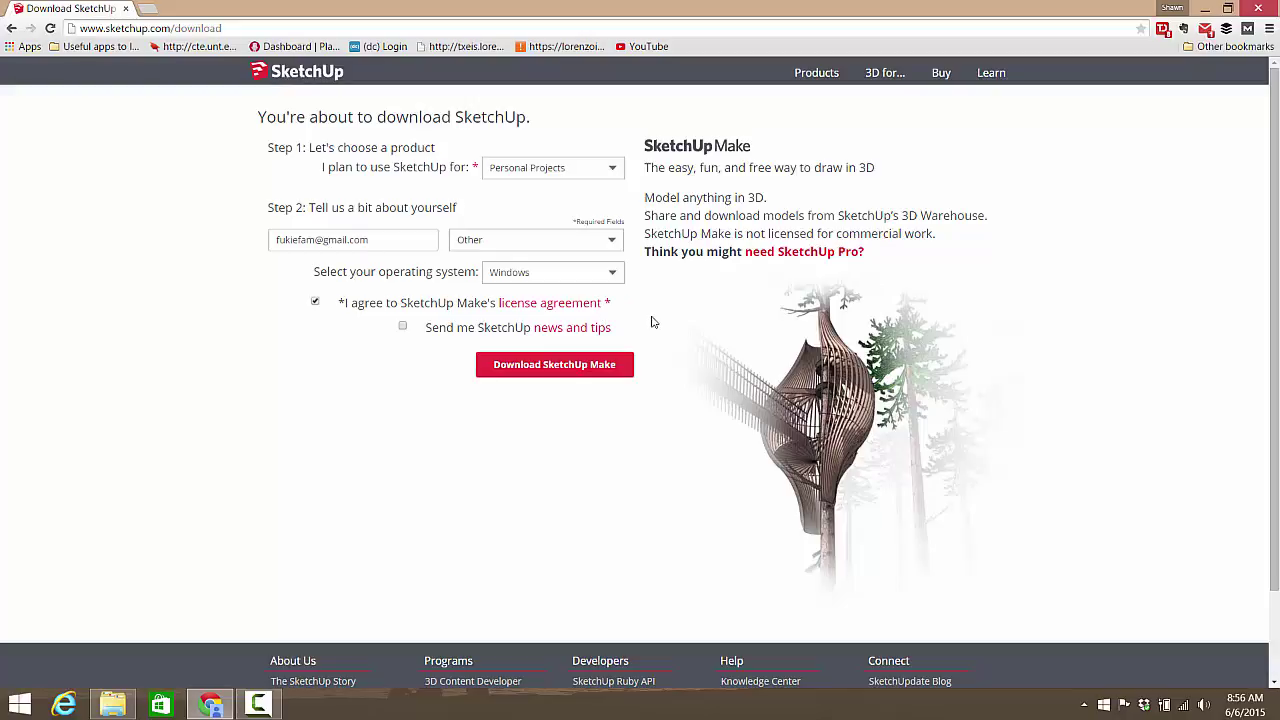
# Step: Download SketchUpMake-en-x64.exe and save it to the Downloads folder
pyautogui.click(564, 373)
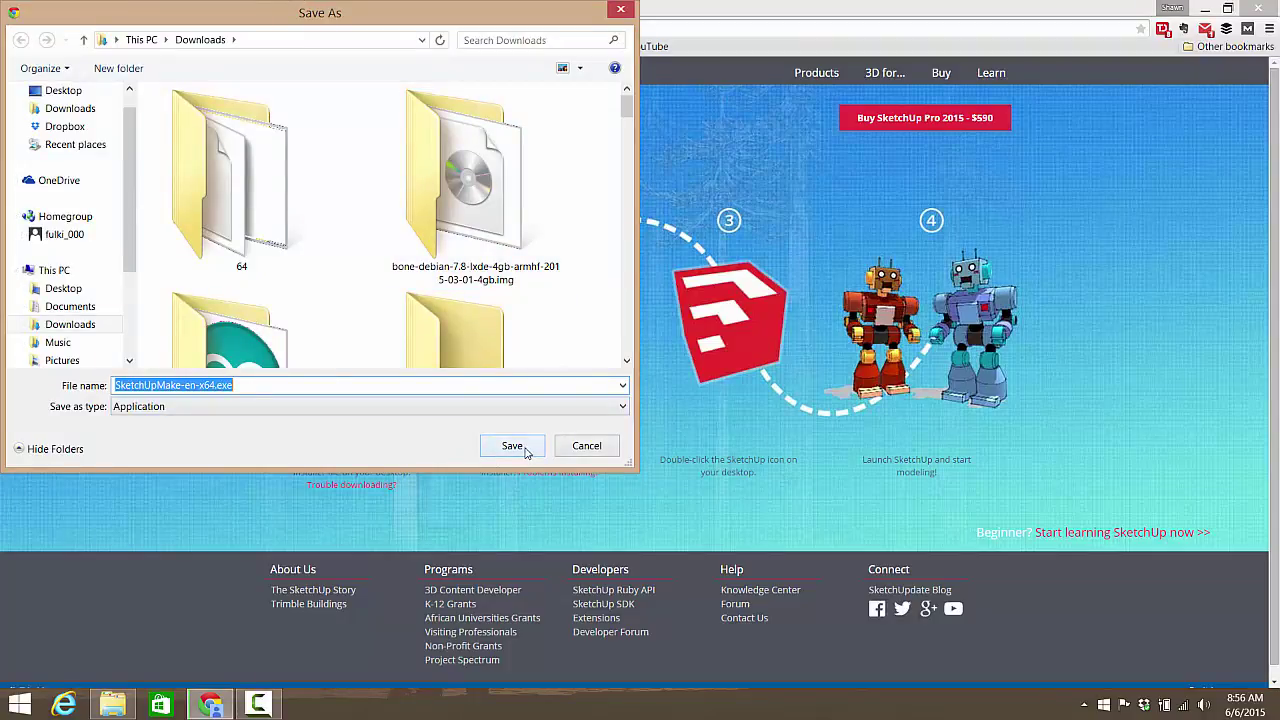
pyautogui.click(512, 446)
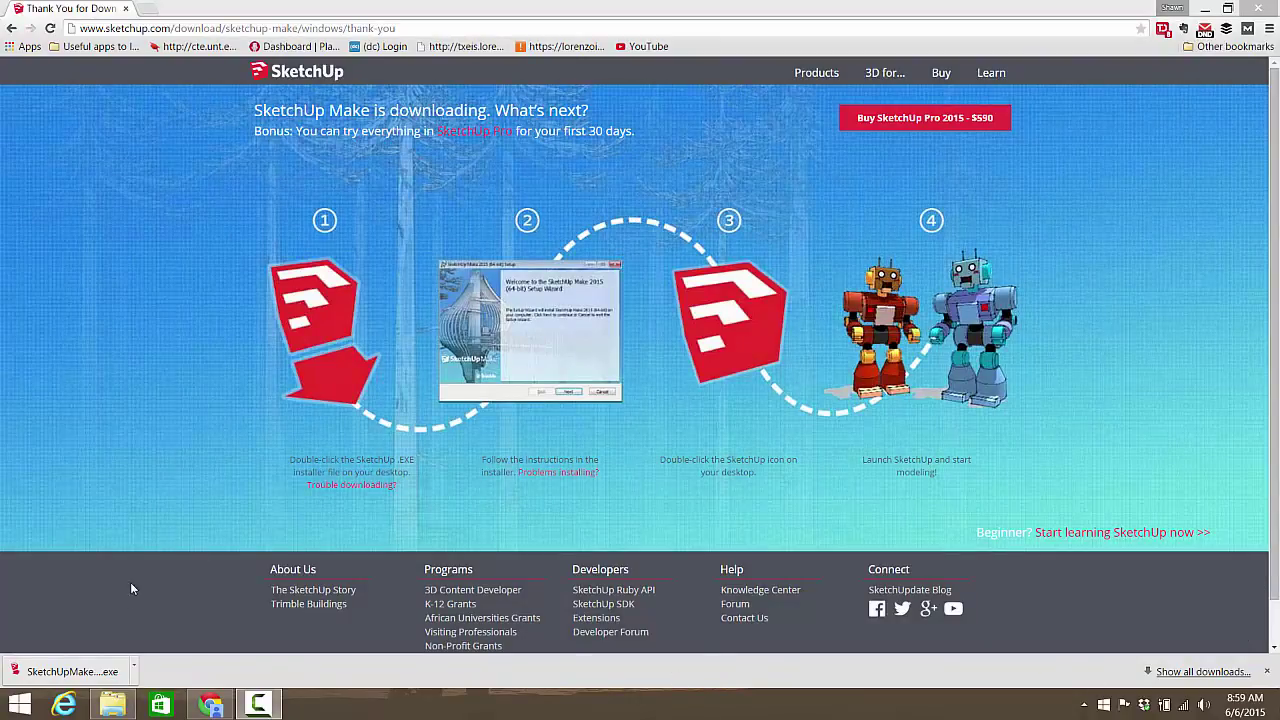
# Step: Run the SketchUp Make 2015 installer, accepting the license, and close the wizard when finished
pyautogui.click(80, 674)
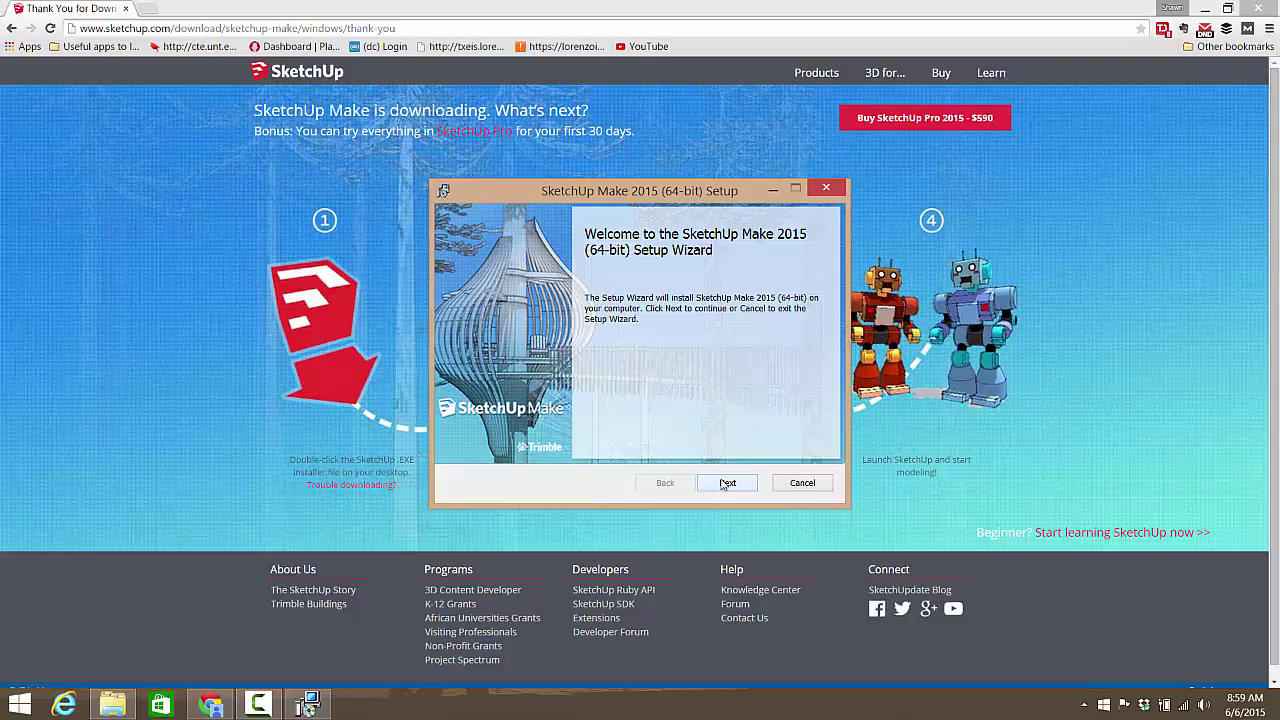
pyautogui.click(727, 482)
pyautogui.click(536, 446)
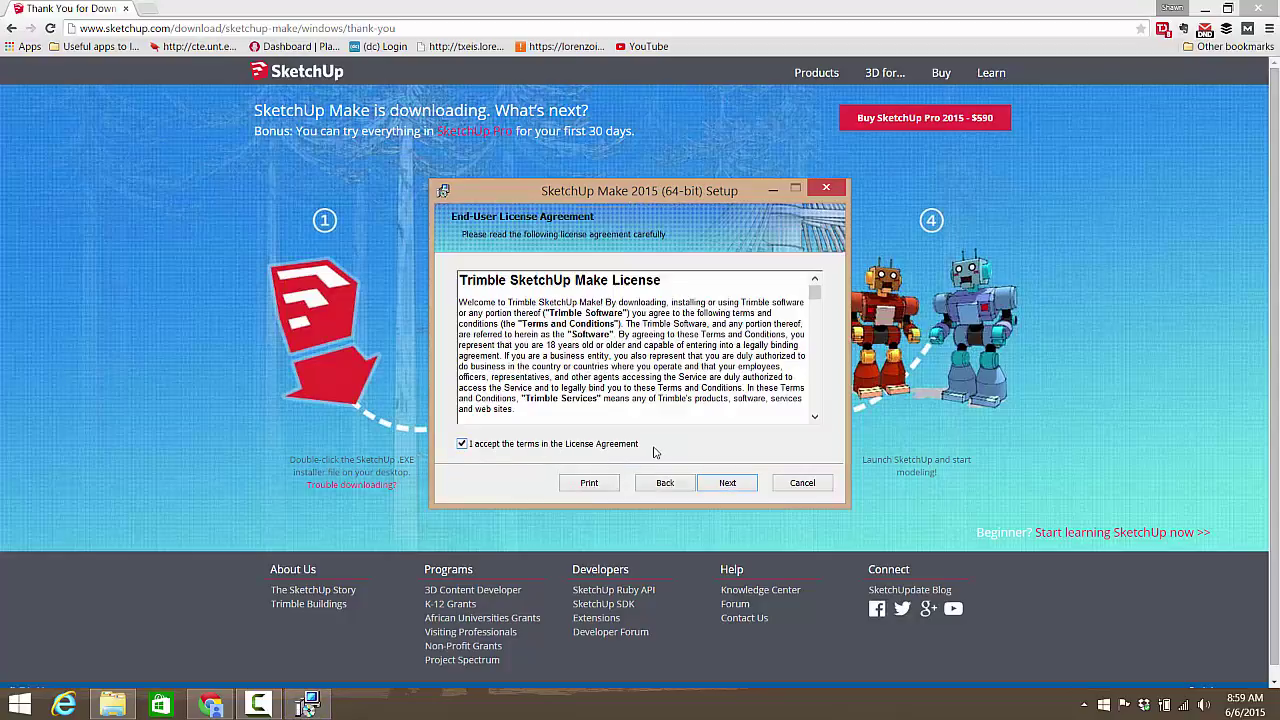
pyautogui.click(739, 484)
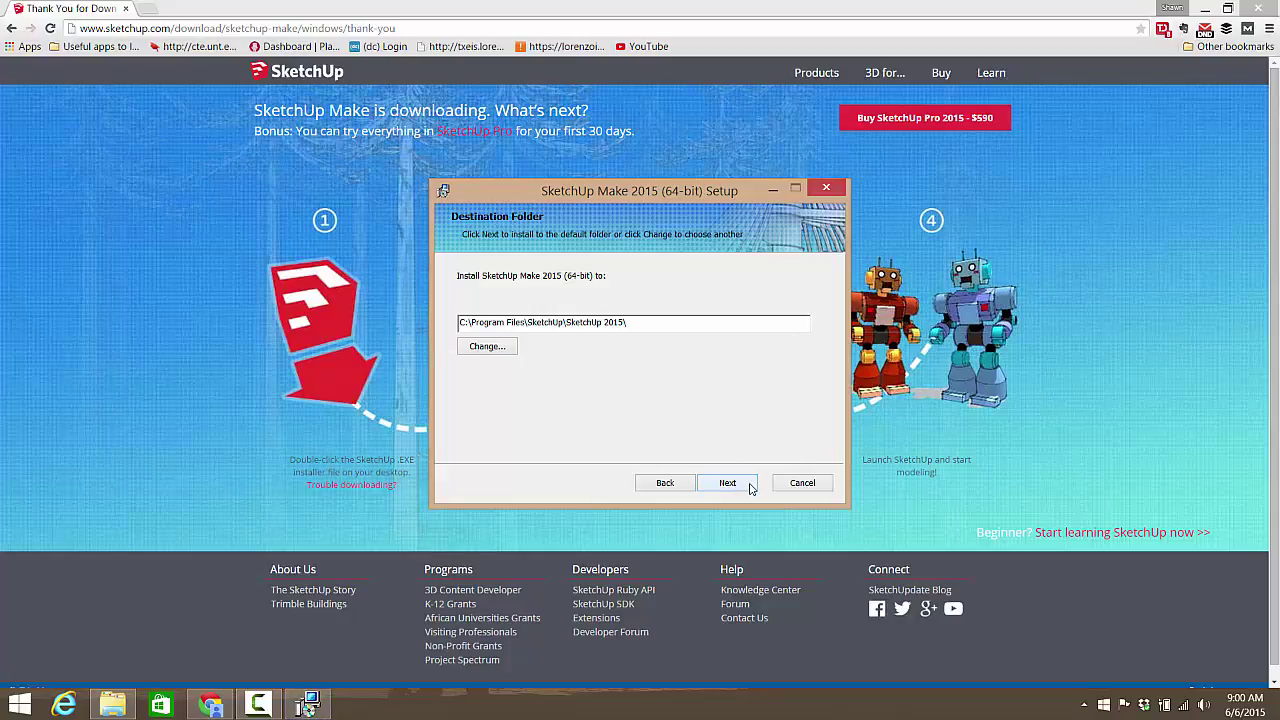
pyautogui.click(750, 489)
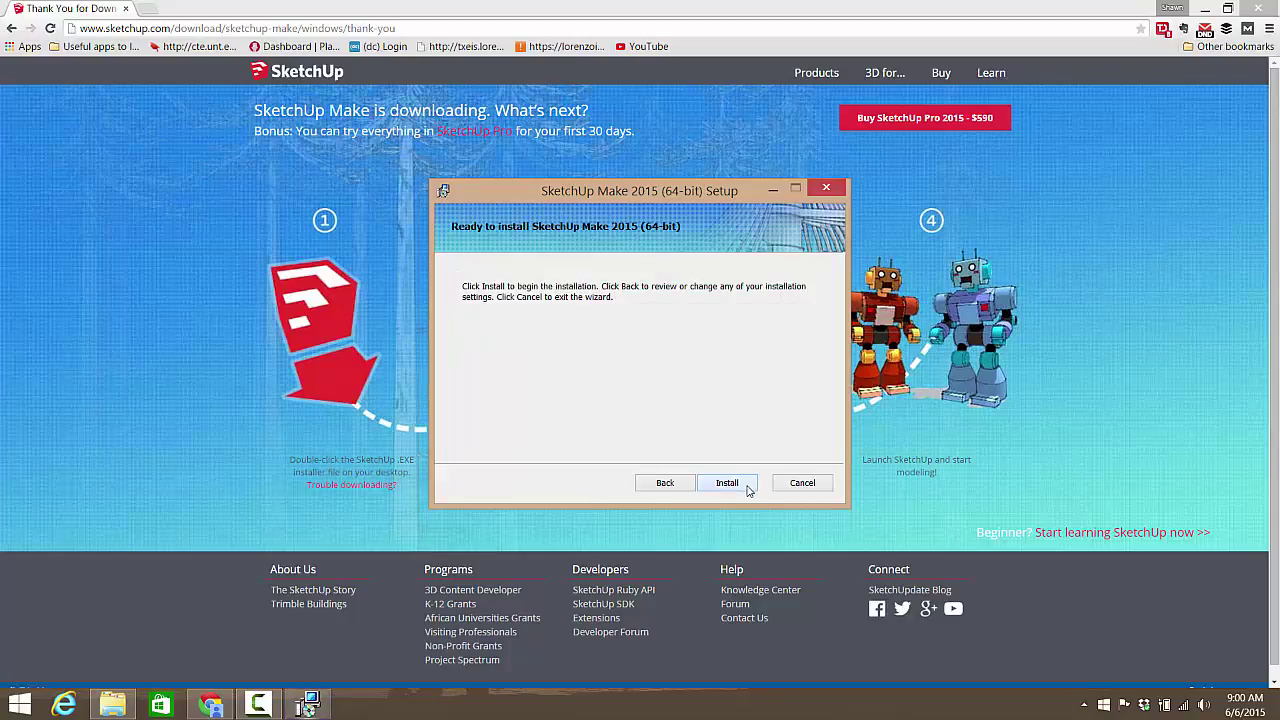
pyautogui.click(748, 489)
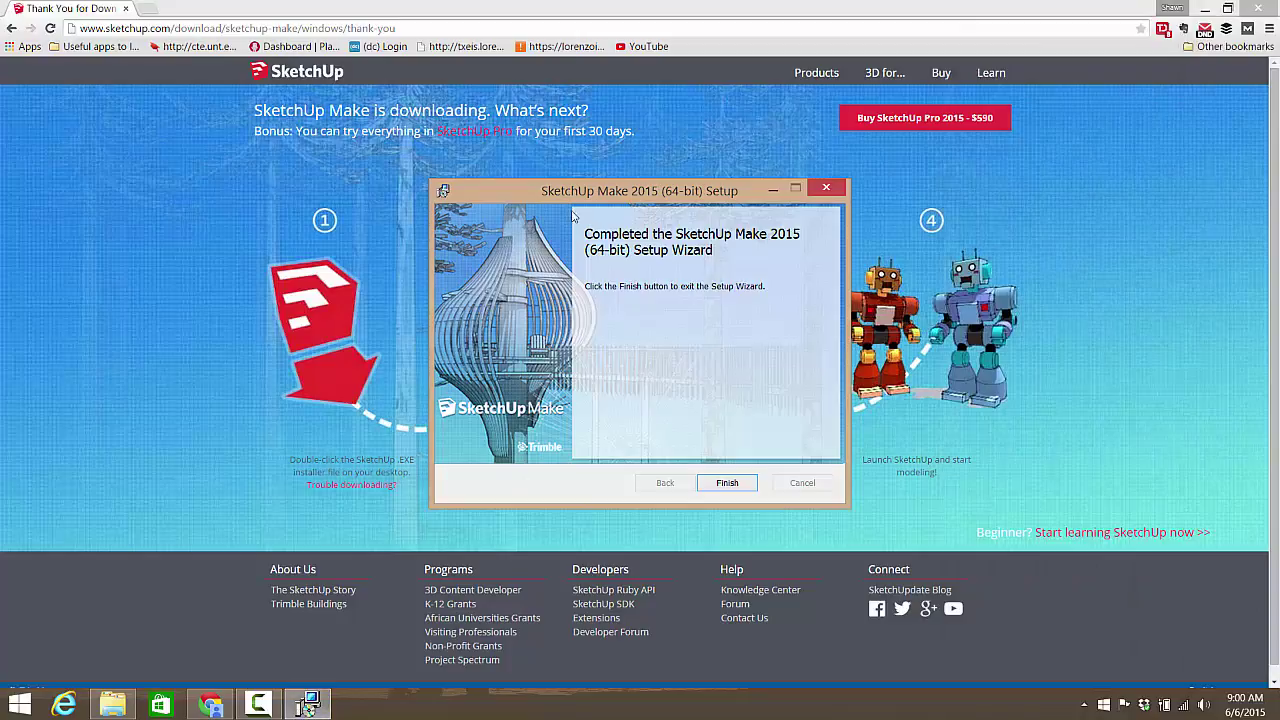
pyautogui.click(727, 483)
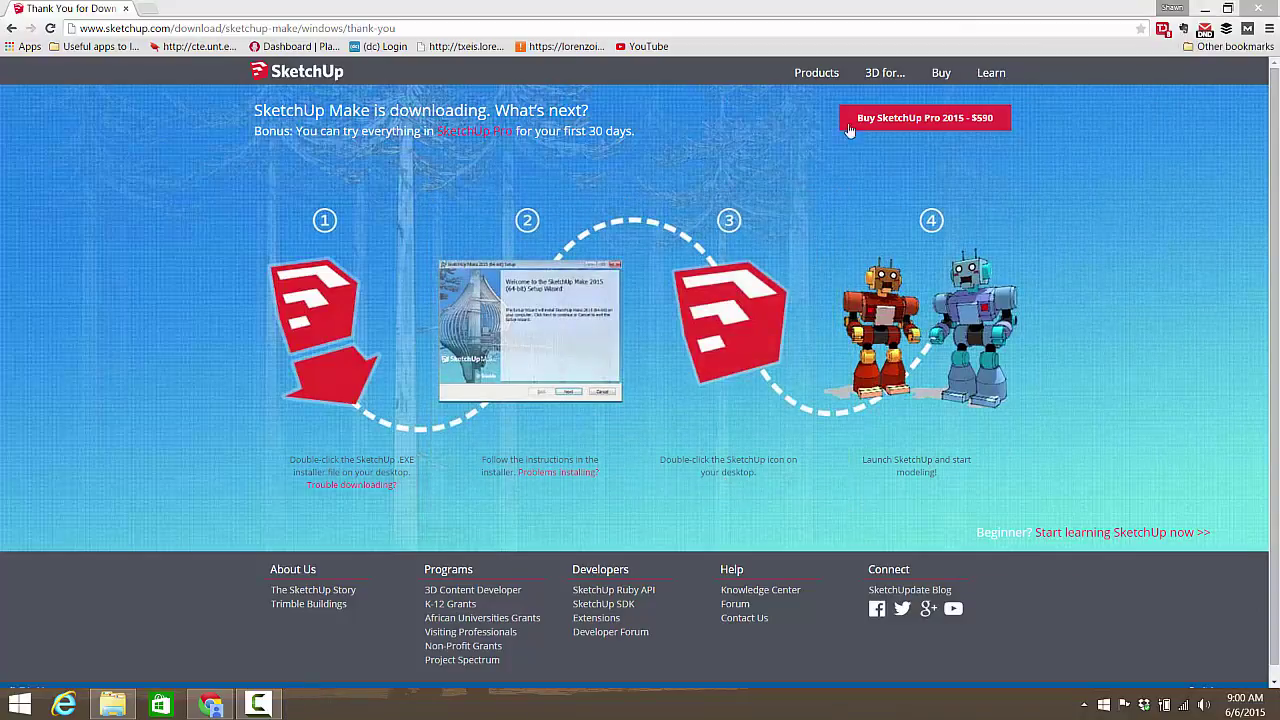
# Step: Close the browser and select the SketchUp, LayOut, Style Builder and Spotify desktop shortcuts
pyautogui.click(1266, 9)
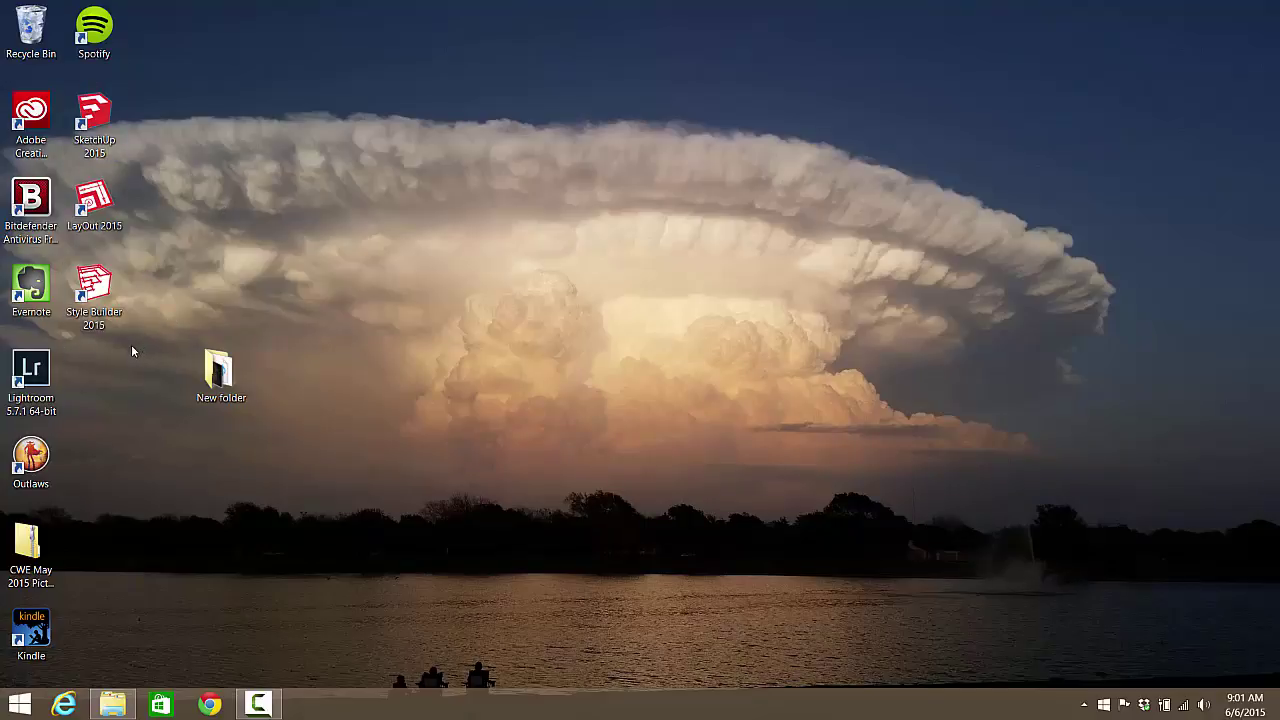
pyautogui.moveTo(131, 348)
pyautogui.mouseDown()
pyautogui.moveTo(63, 172)
pyautogui.moveTo(63, 86)
pyautogui.moveTo(90, 68)
pyautogui.moveTo(88, 20)
pyautogui.mouseUp()
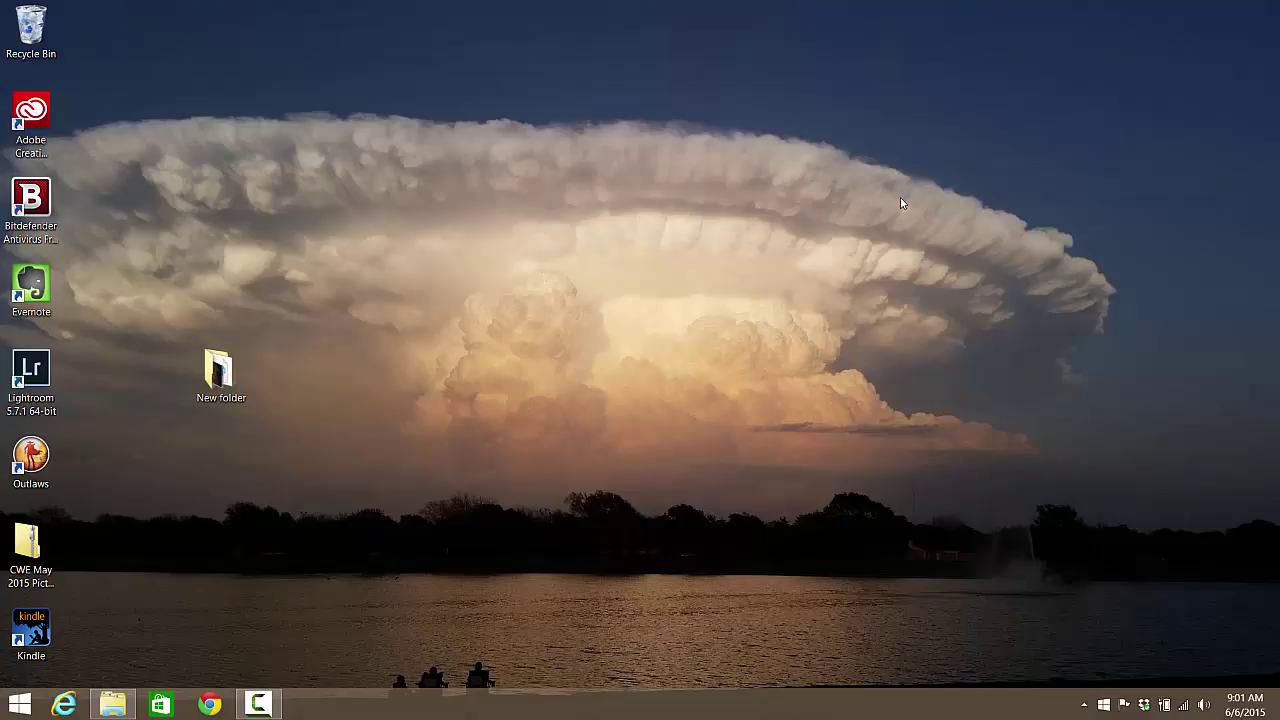
# Step: Launch SketchUp from Windows search with 'ske' and show the Welcome dialog's template list
pyautogui.press('super+s')
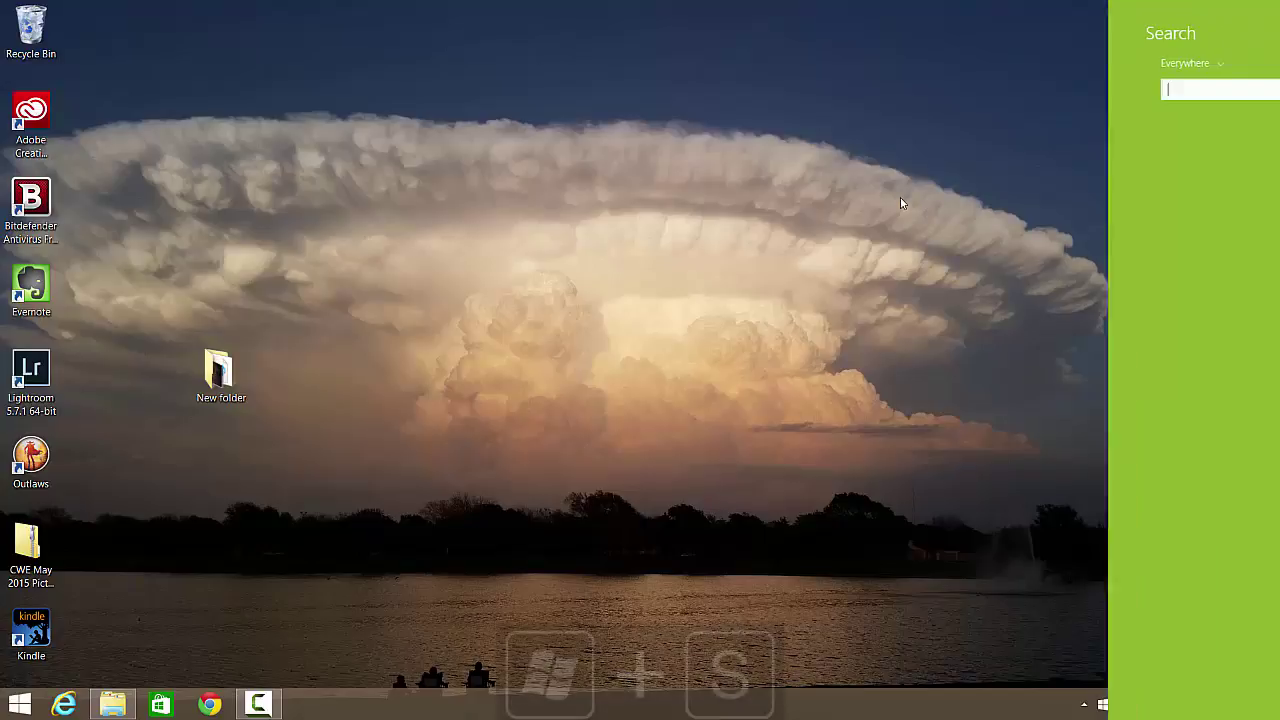
pyautogui.write('s')
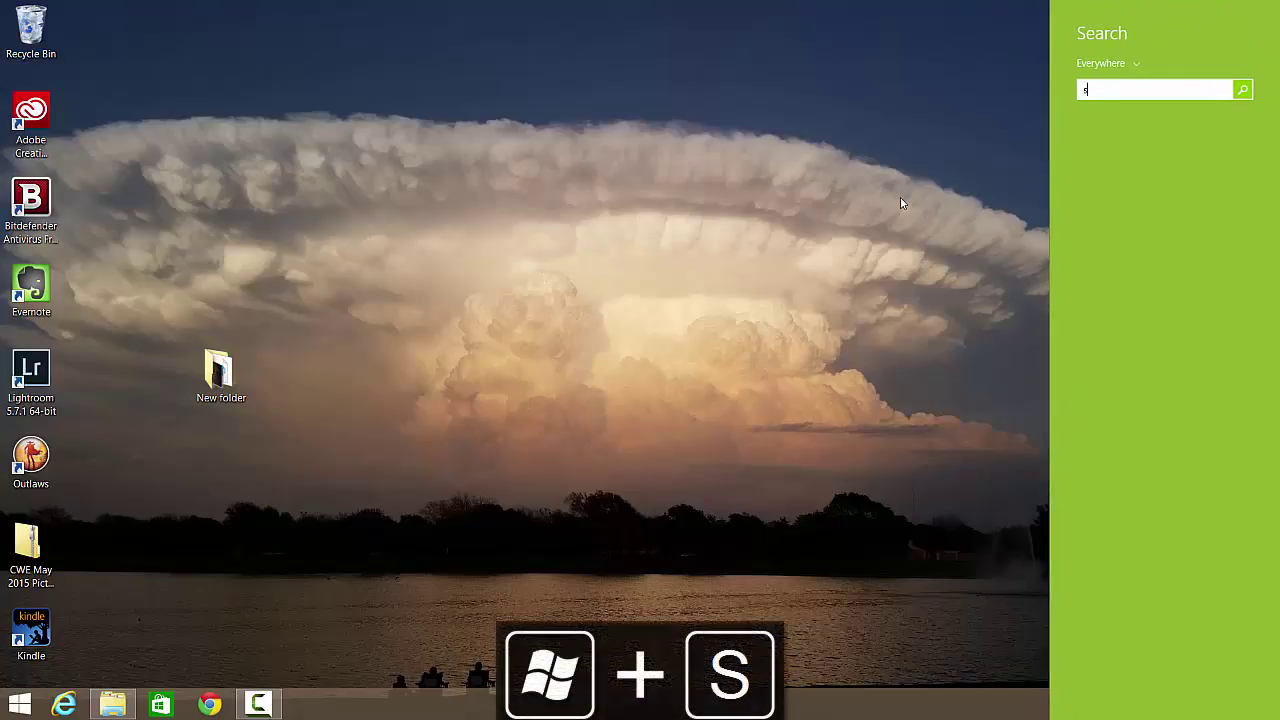
pyautogui.write('ketchUp')
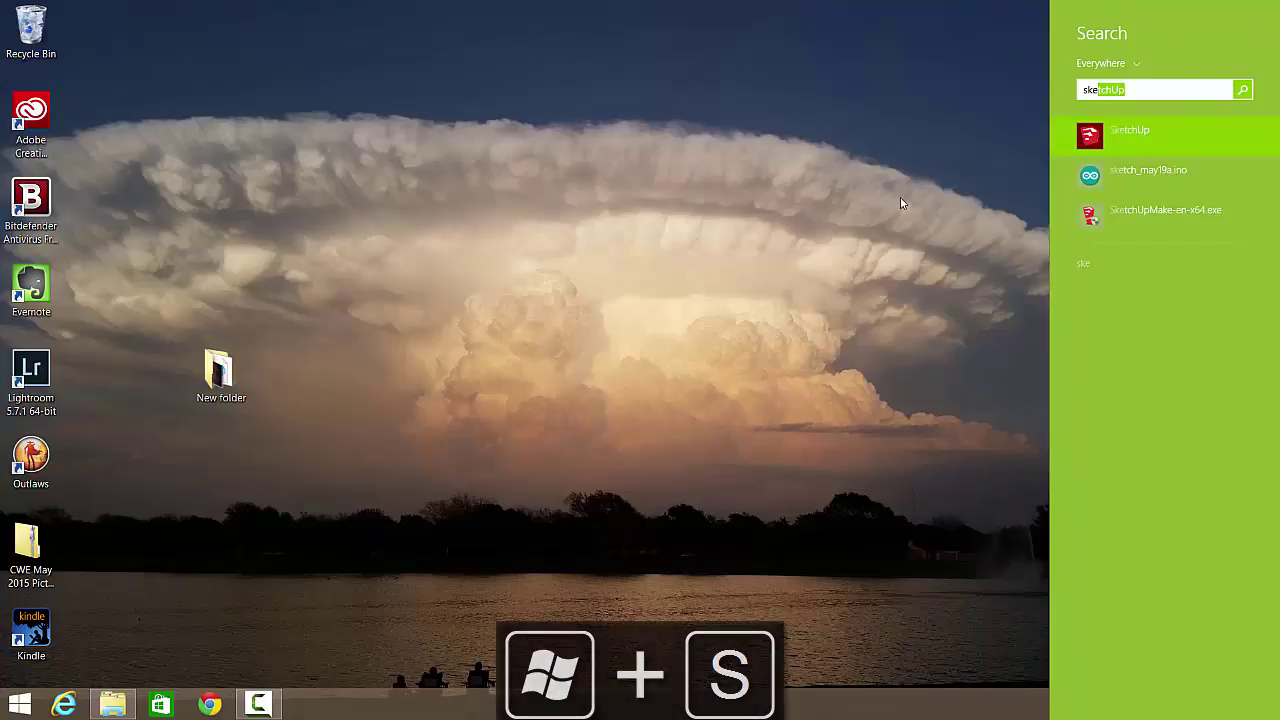
pyautogui.press('Return')
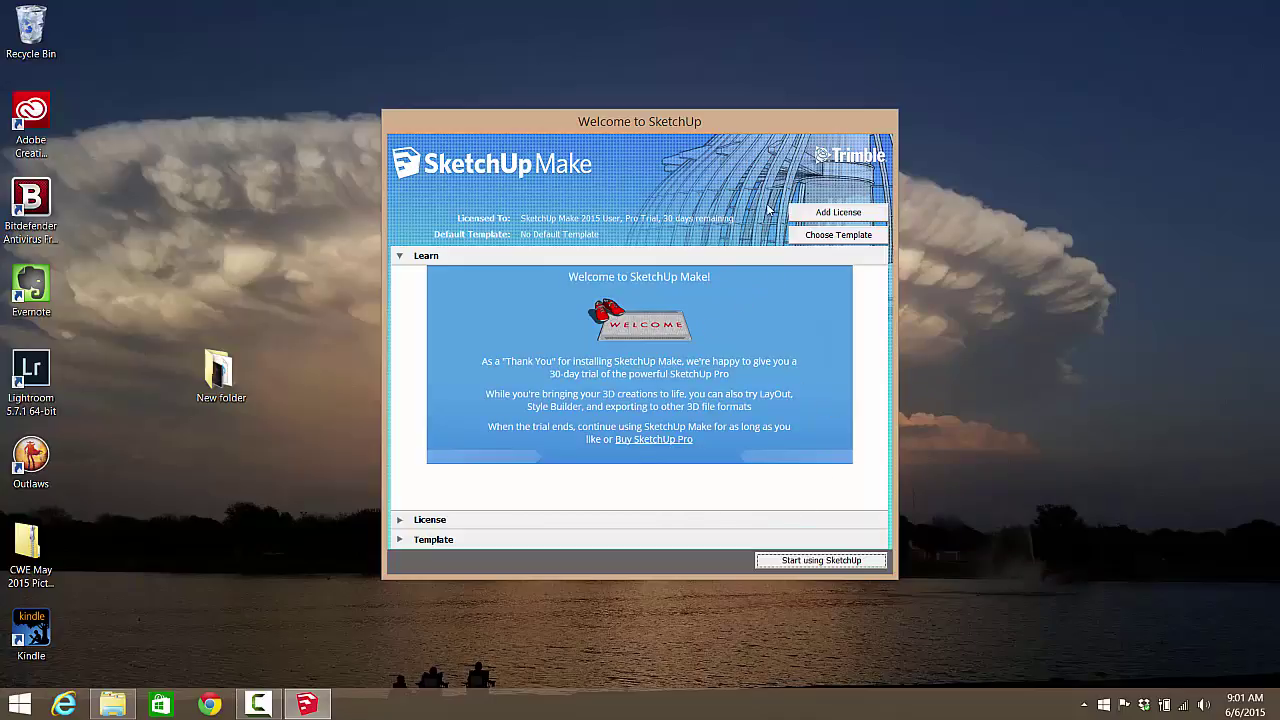
pyautogui.click(825, 237)
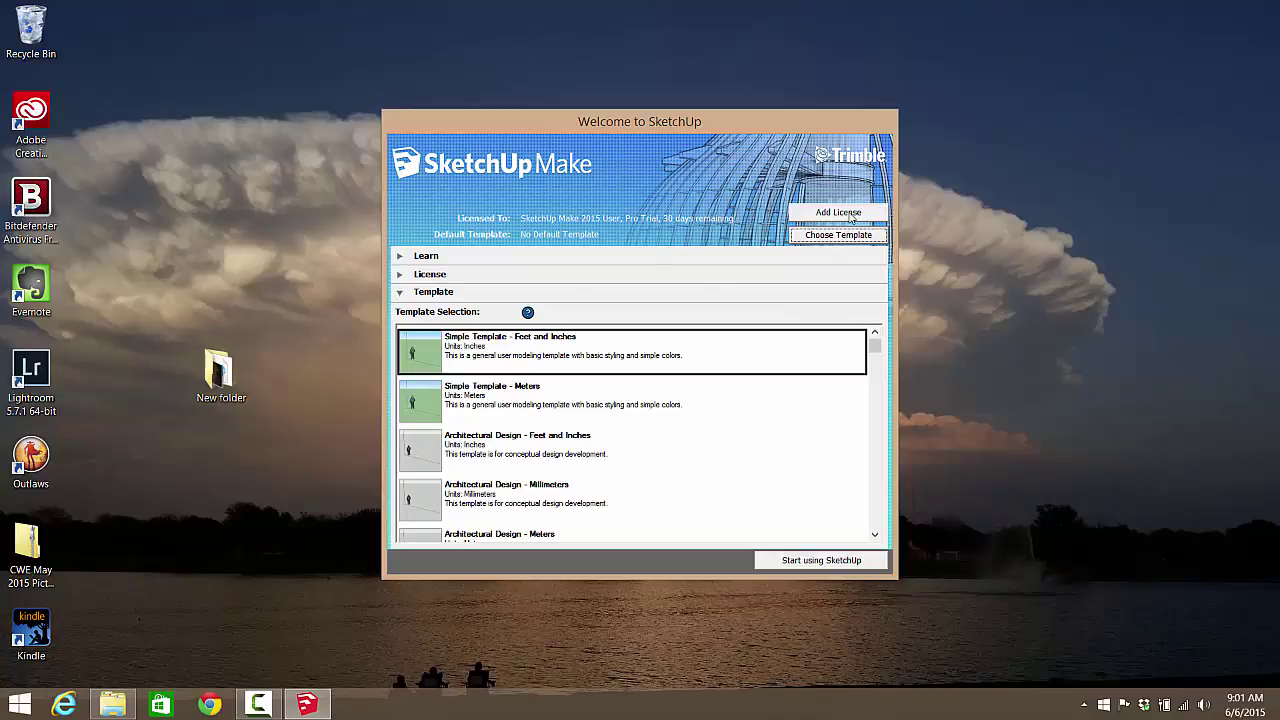
# Step: Pick the Woodworking - Millimeters template and start a new model with it
pyautogui.scroll(-2, 806, 405)
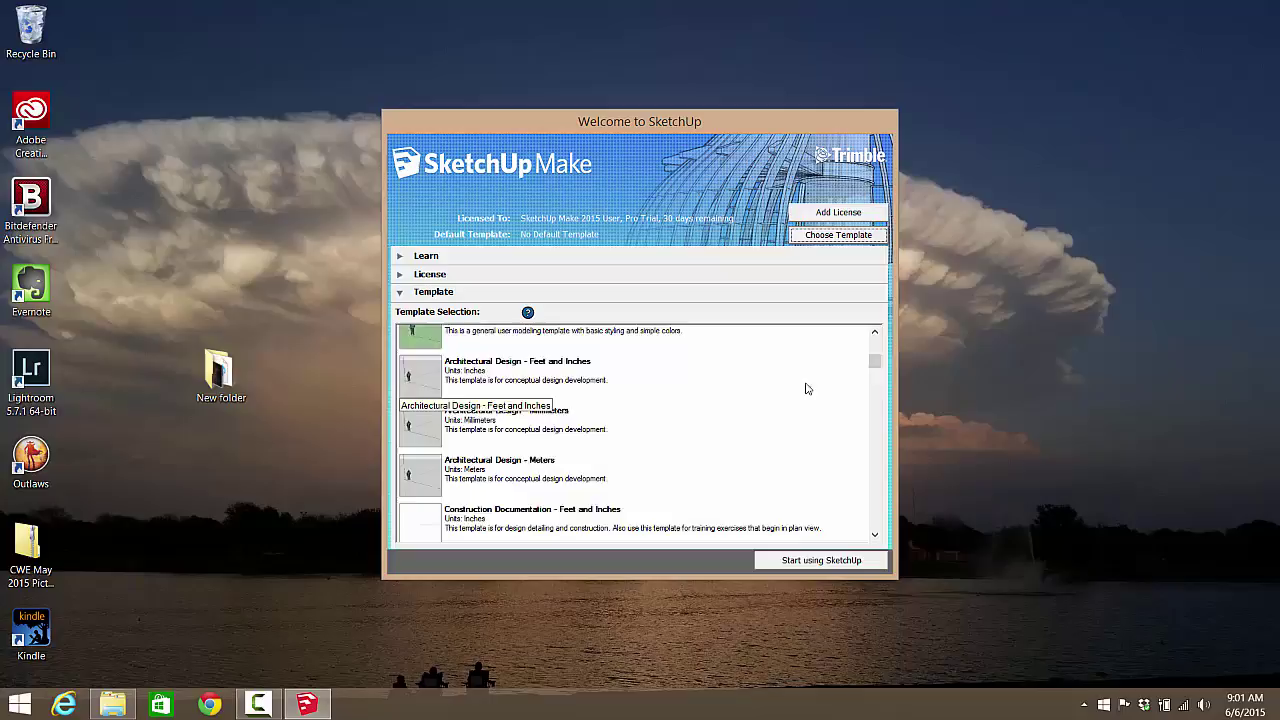
pyautogui.scroll(-10, 800, 390)
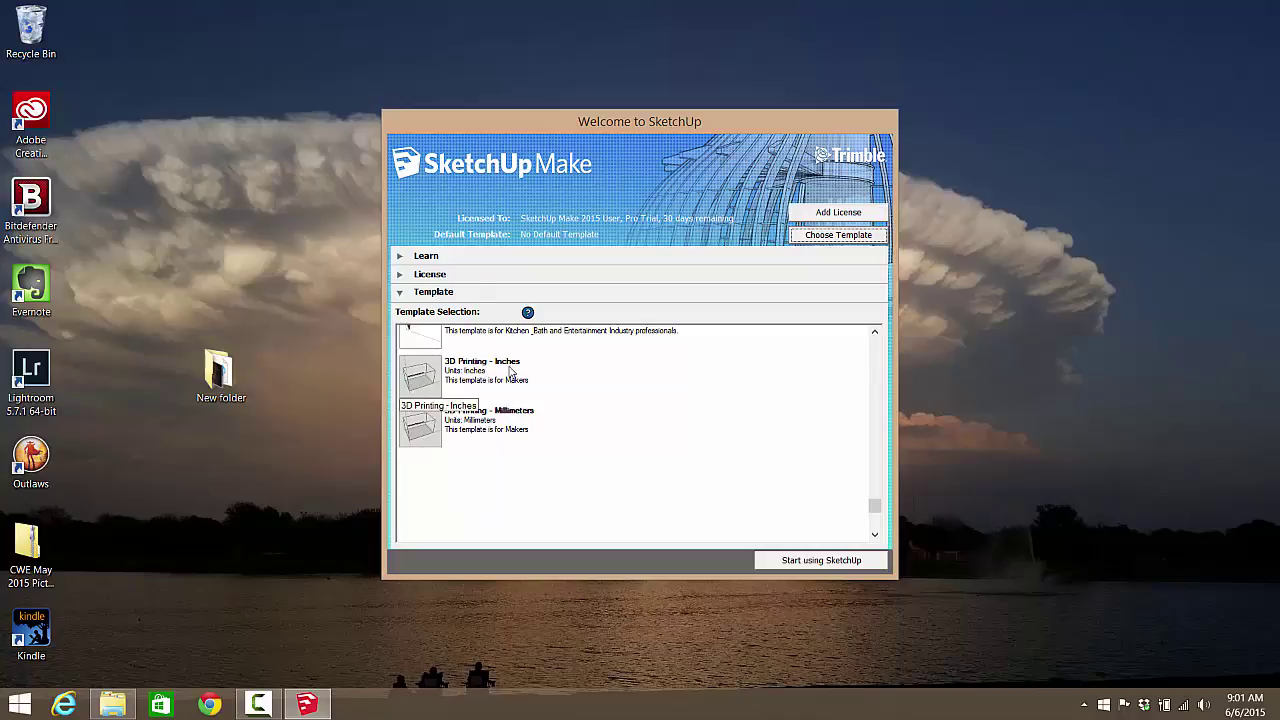
pyautogui.scroll(1, 482, 388)
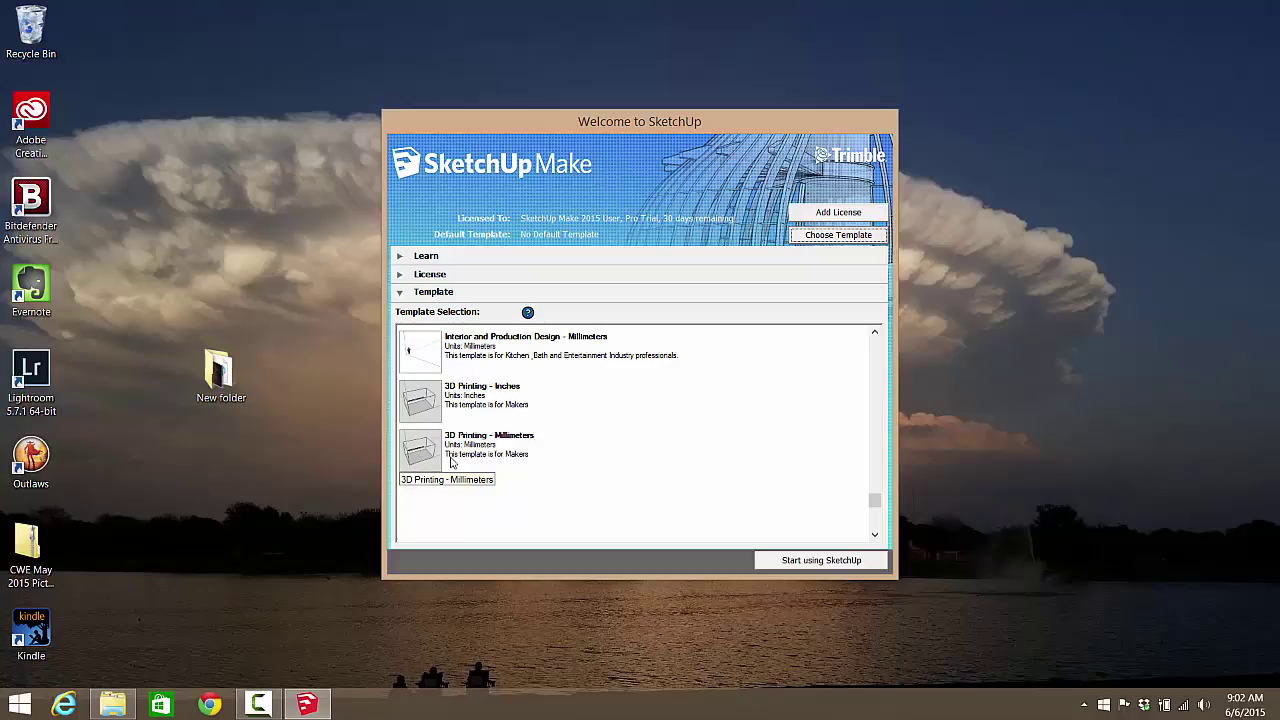
pyautogui.scroll(1, 452, 462)
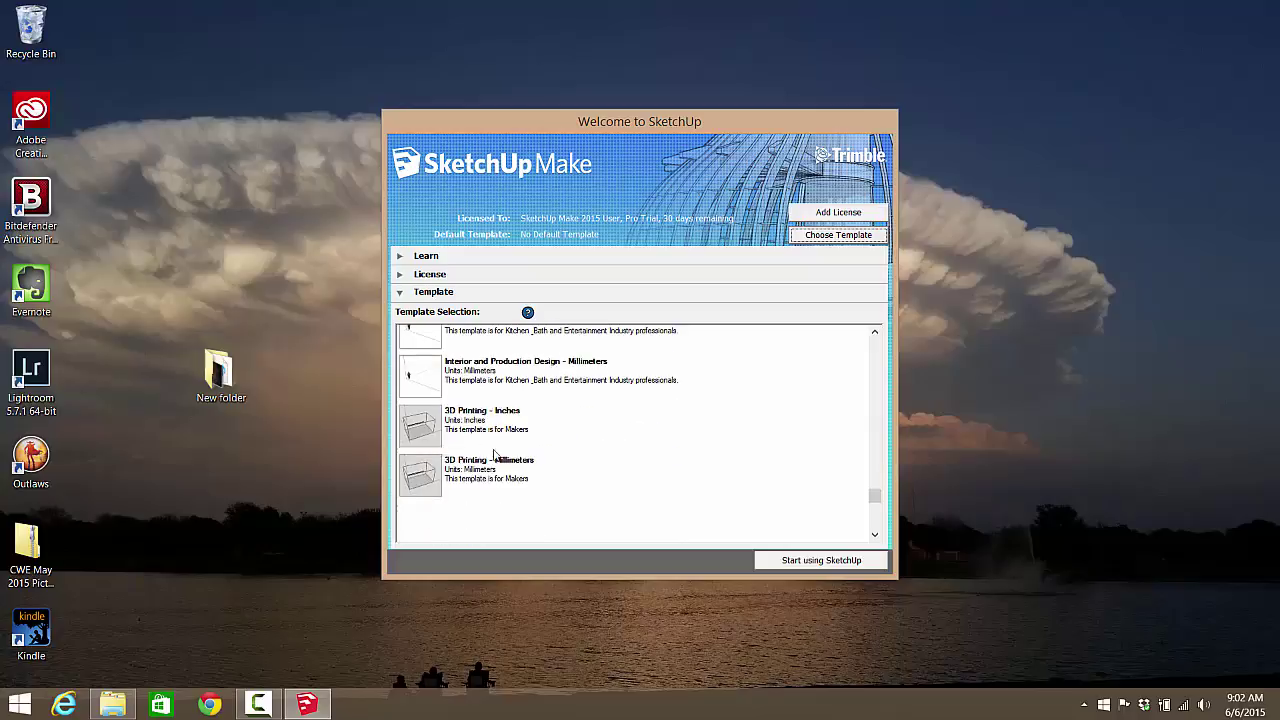
pyautogui.scroll(1, 515, 472)
pyautogui.scroll(1, 460, 430)
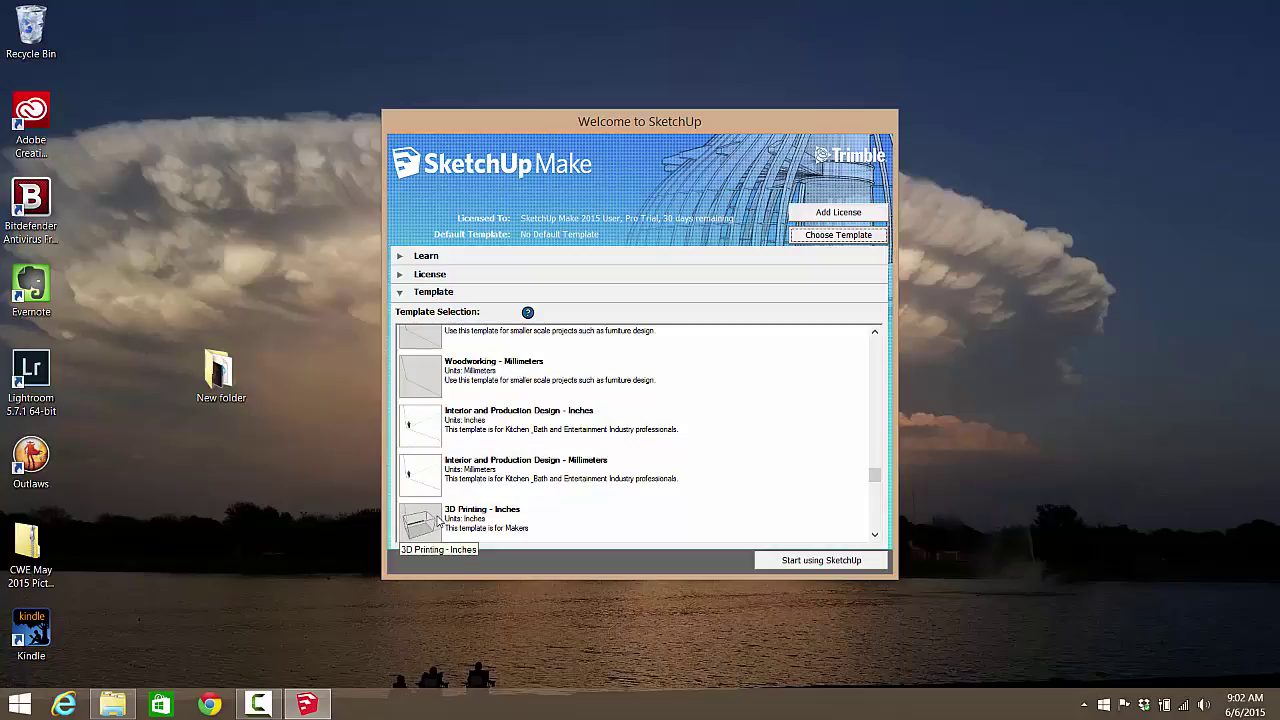
pyautogui.click(469, 369)
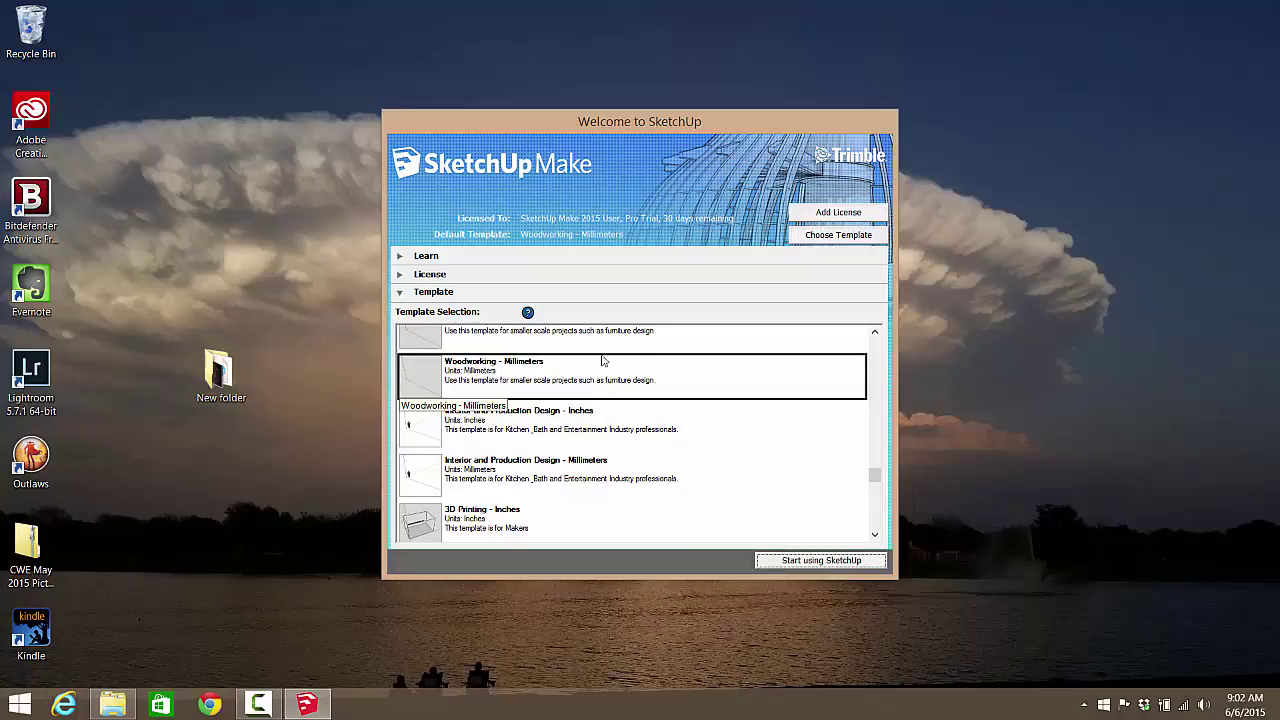
pyautogui.click(837, 560)
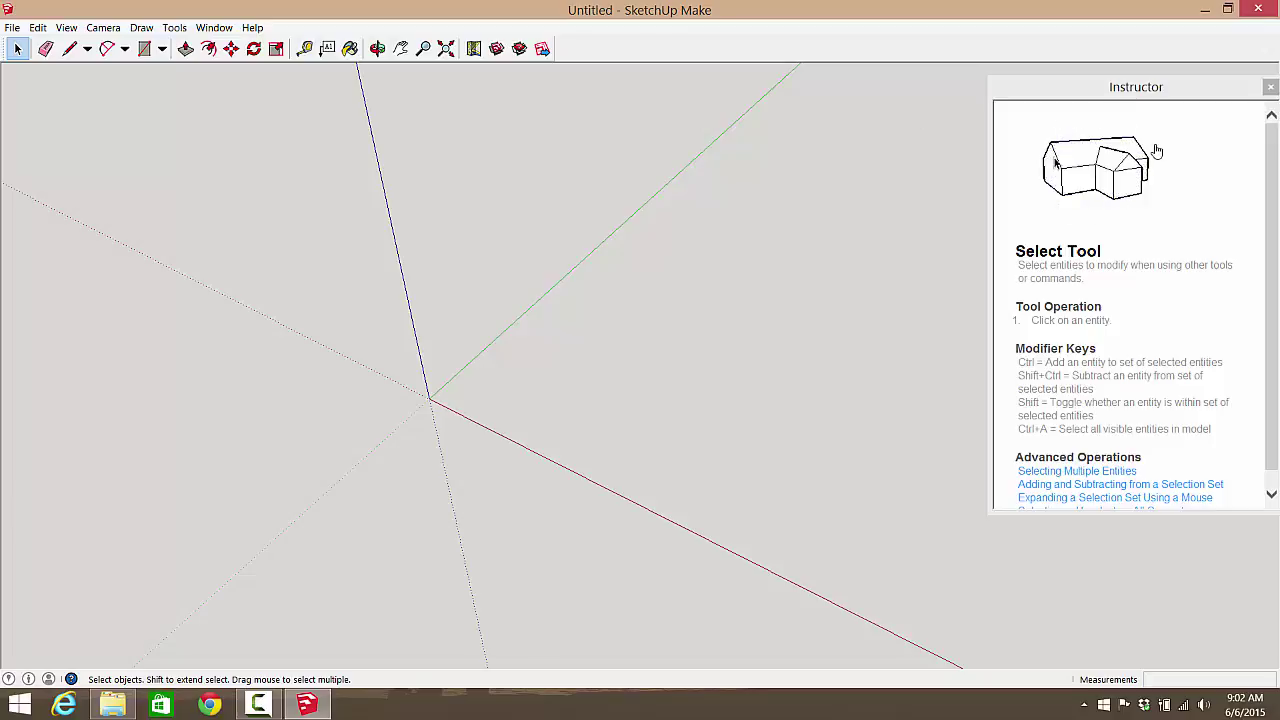
# Step: Close the Instructor panel to leave the empty Untitled model
pyautogui.click(1271, 89)
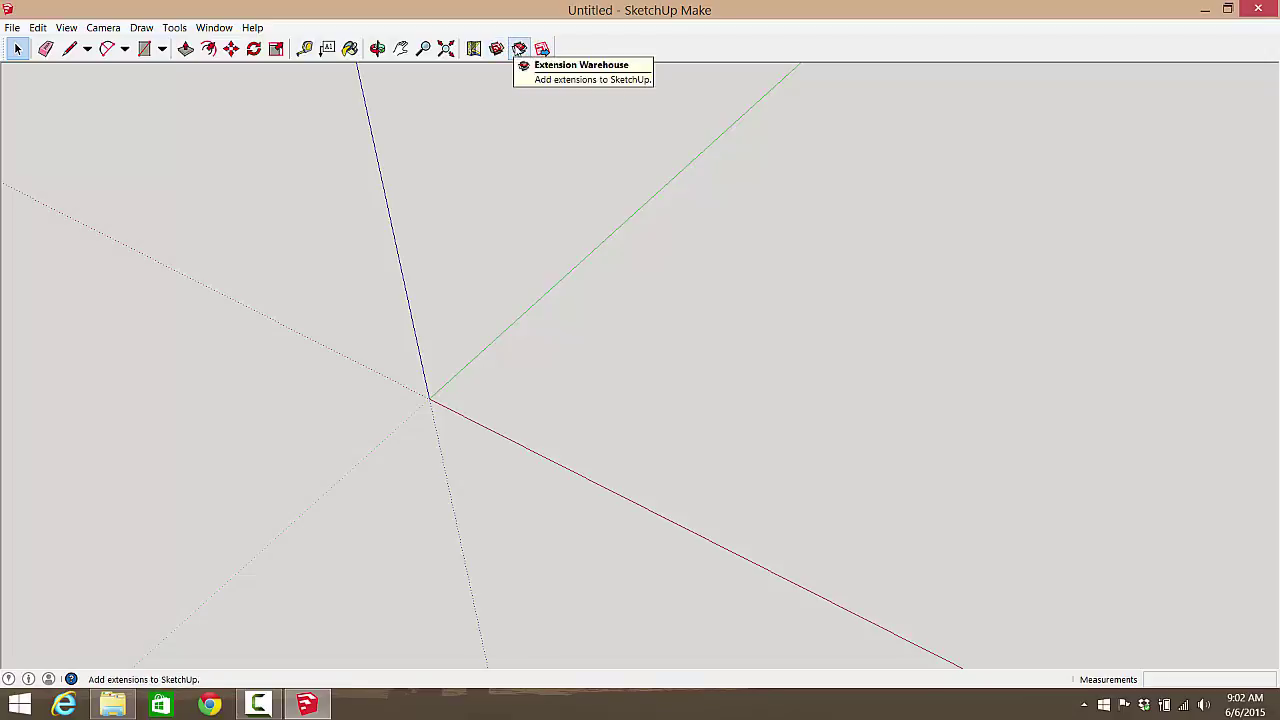
# Step: Search the Extension Warehouse for stl and open the SketchUp STL extension page
pyautogui.click(520, 49)
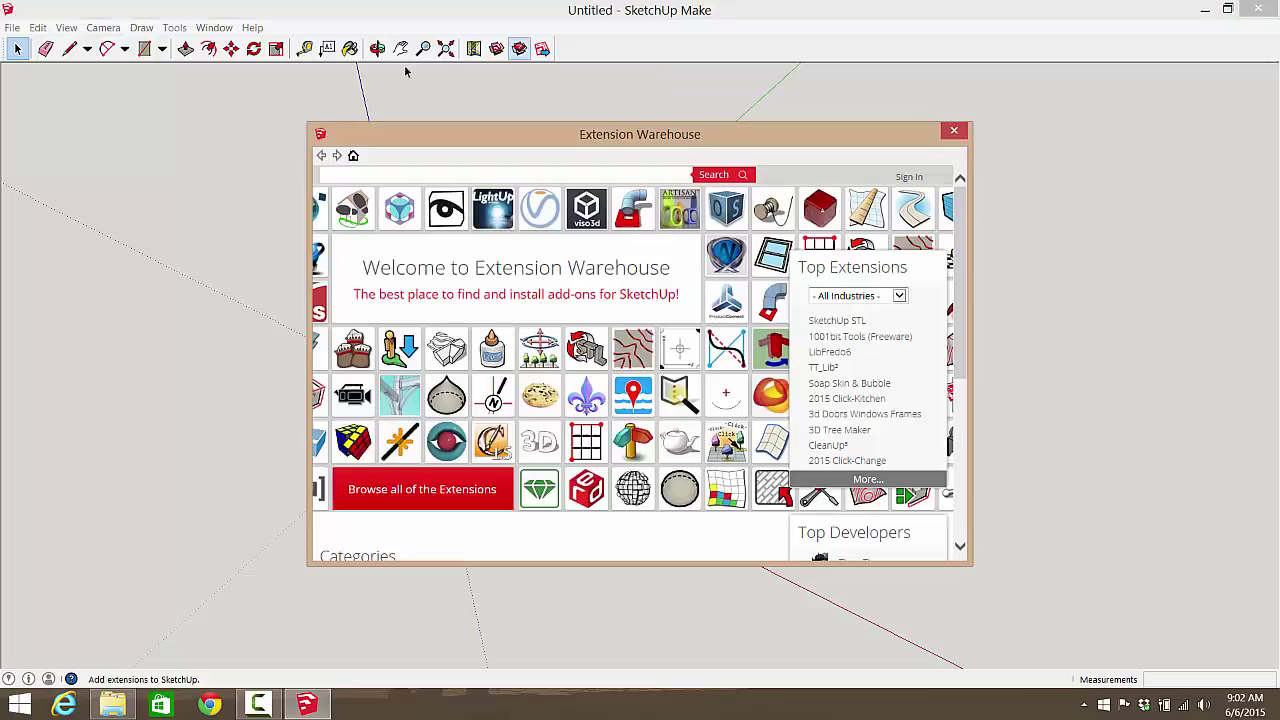
pyautogui.click(461, 172)
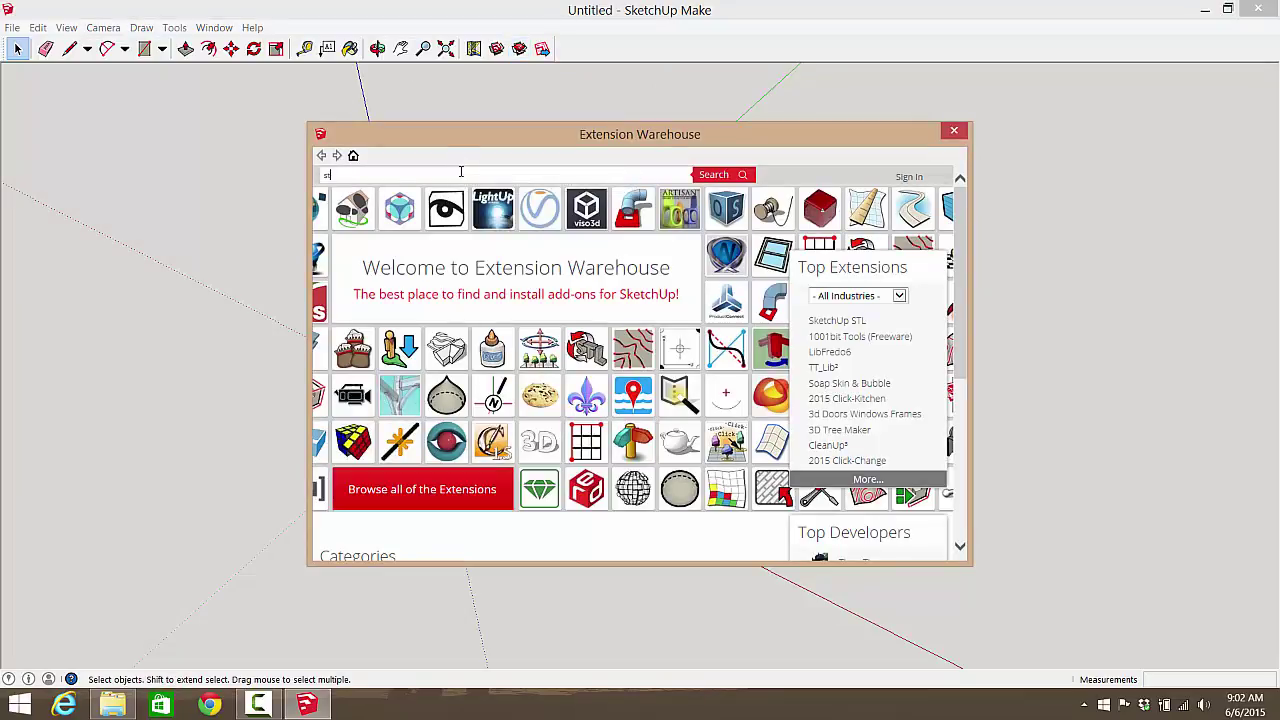
pyautogui.press('Return')
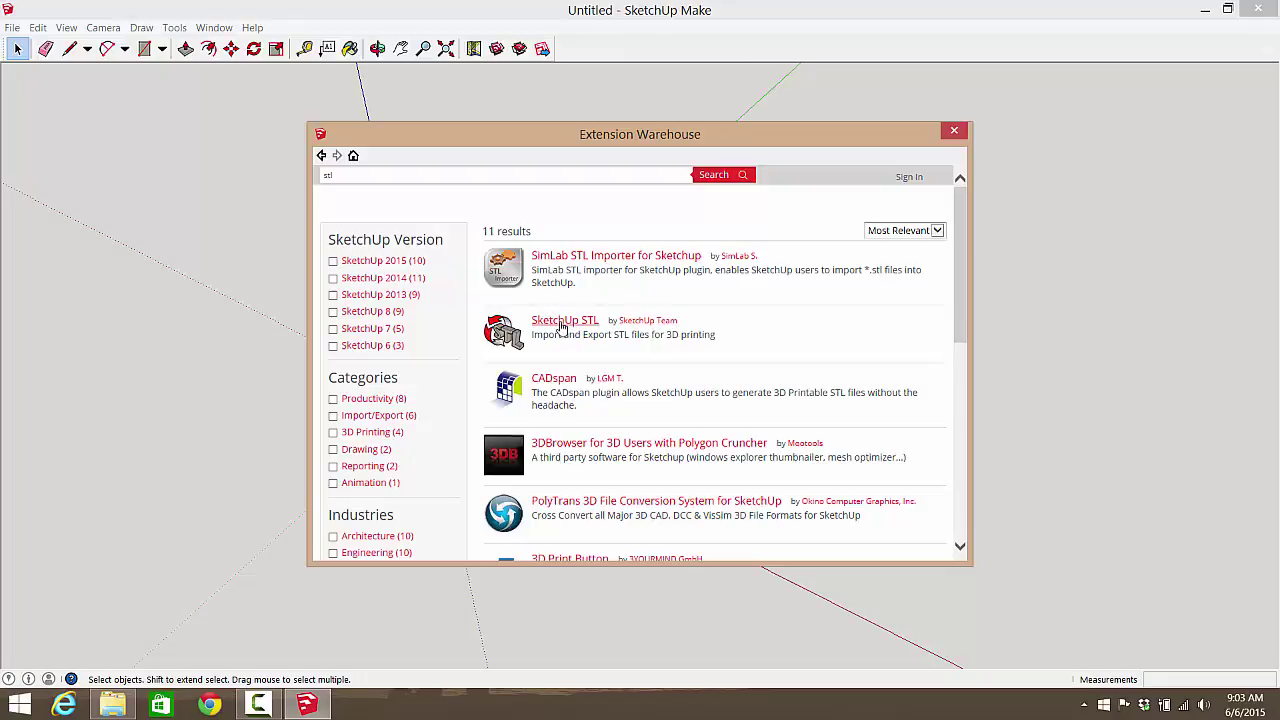
pyautogui.click(562, 322)
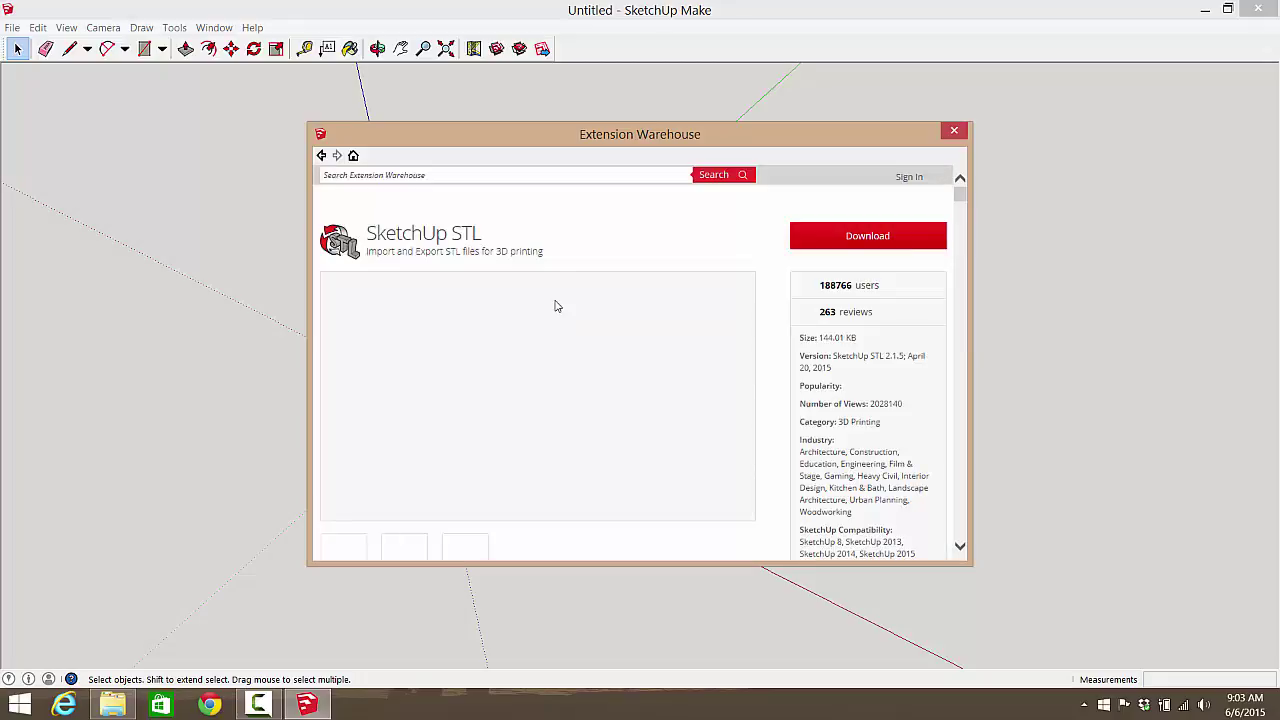
# Step: Sign in to Extension Warehouse with the Google account e-mail and password
pyautogui.click(887, 242)
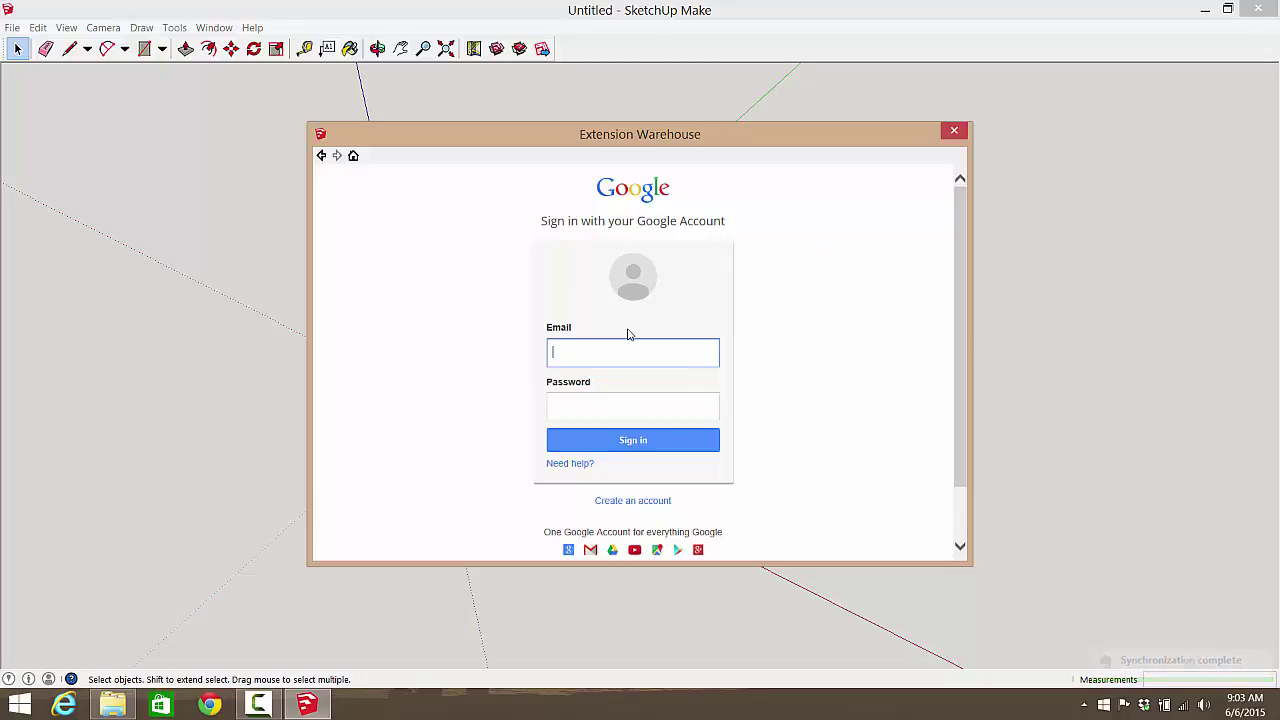
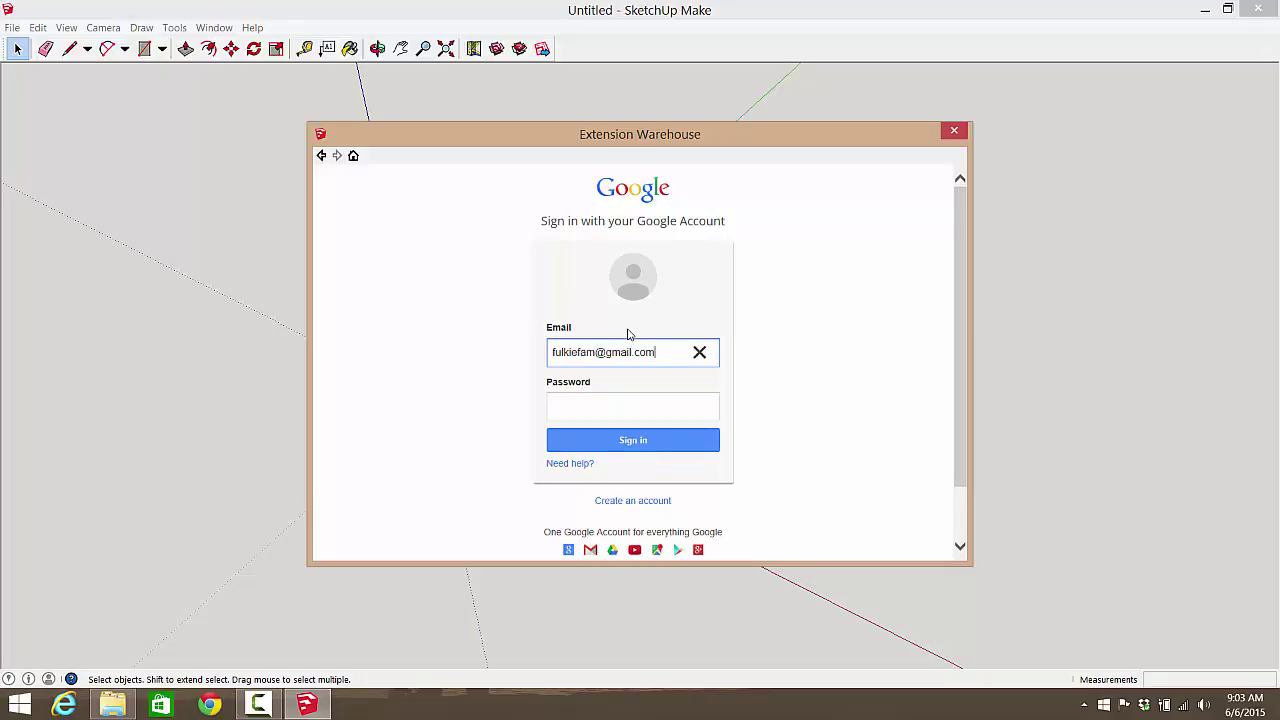
pyautogui.press('Tab')
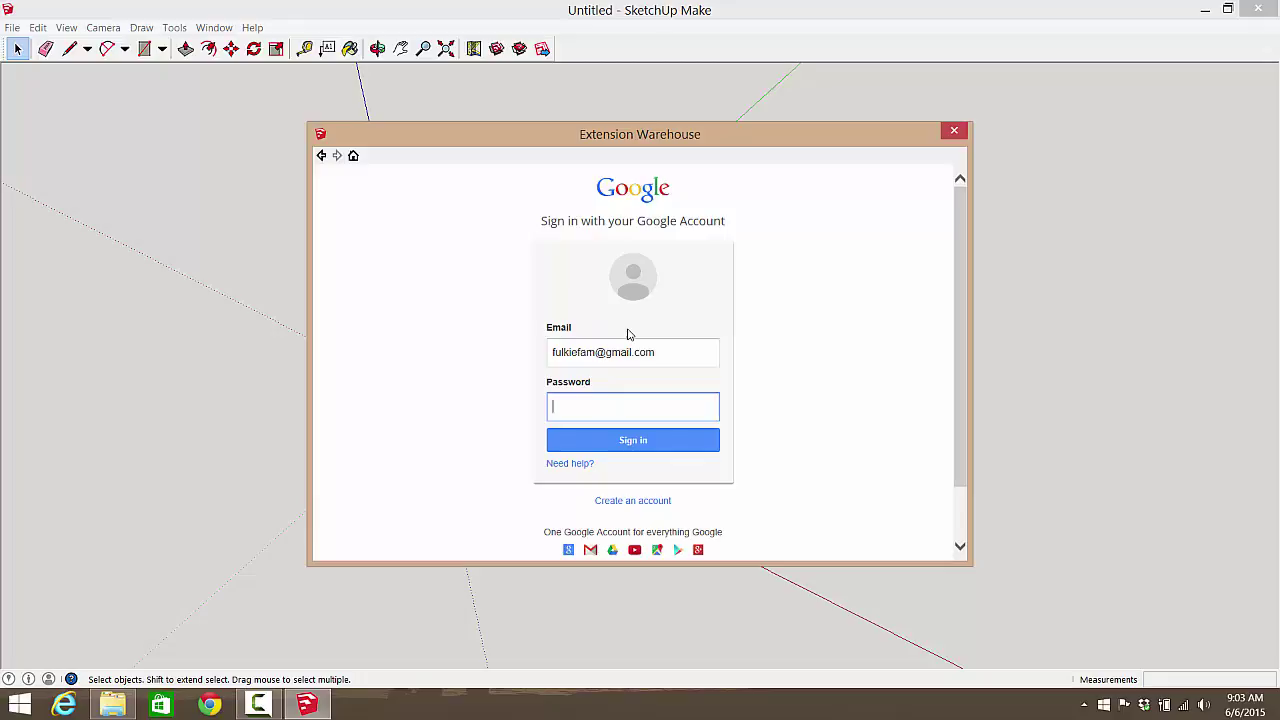
pyautogui.write('•••••••••')
pyautogui.press('Return')
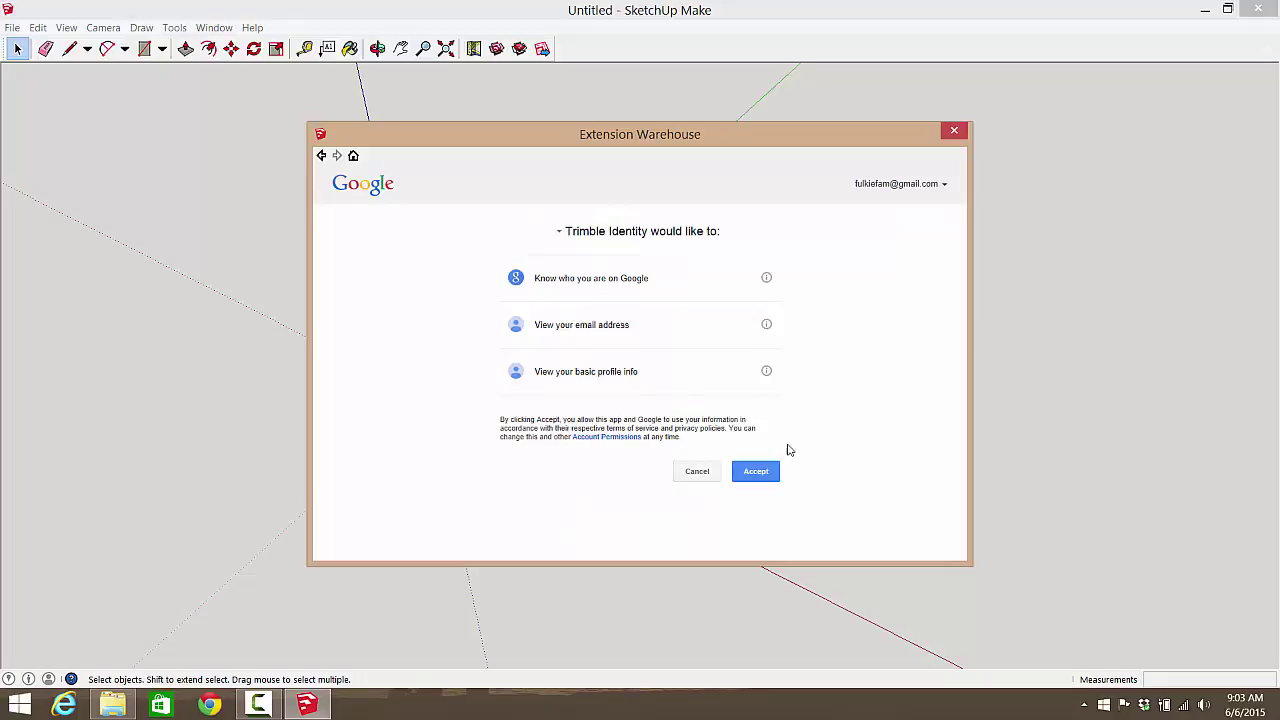
# Step: Allow Trimble Identity access and return to the SketchUp STL extension page
pyautogui.click(750, 471)
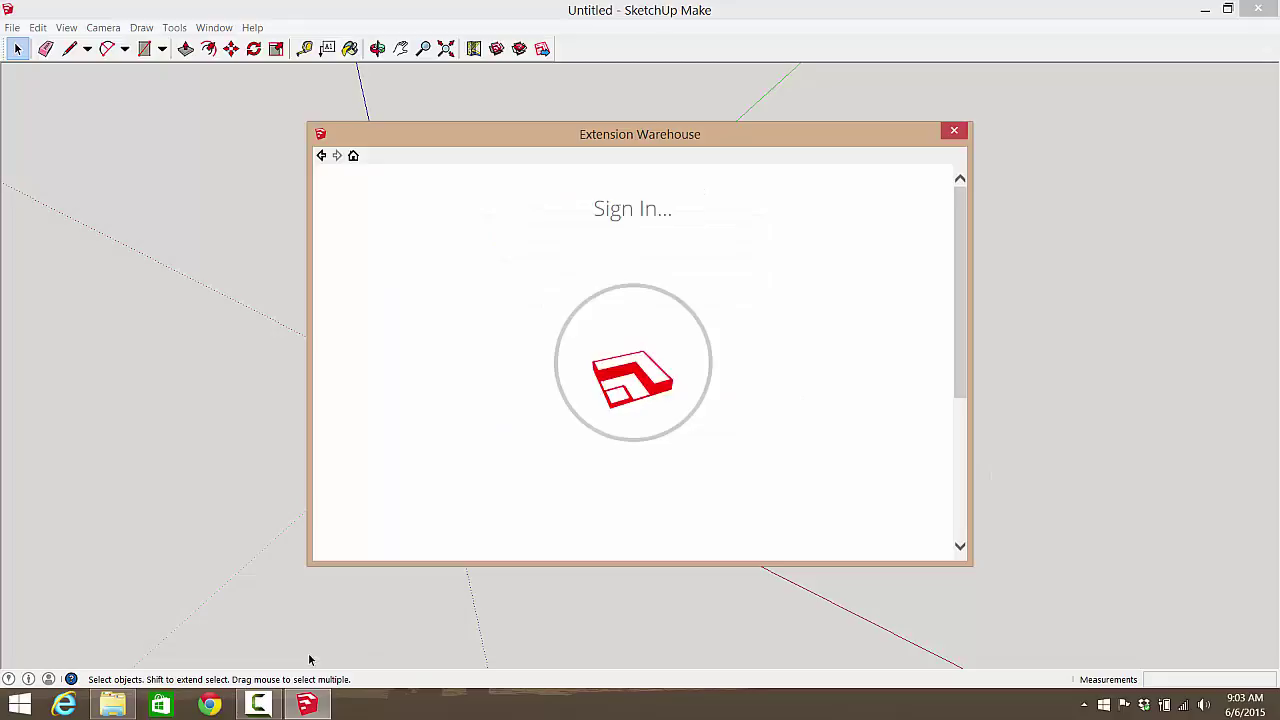
pyautogui.click(258, 705)
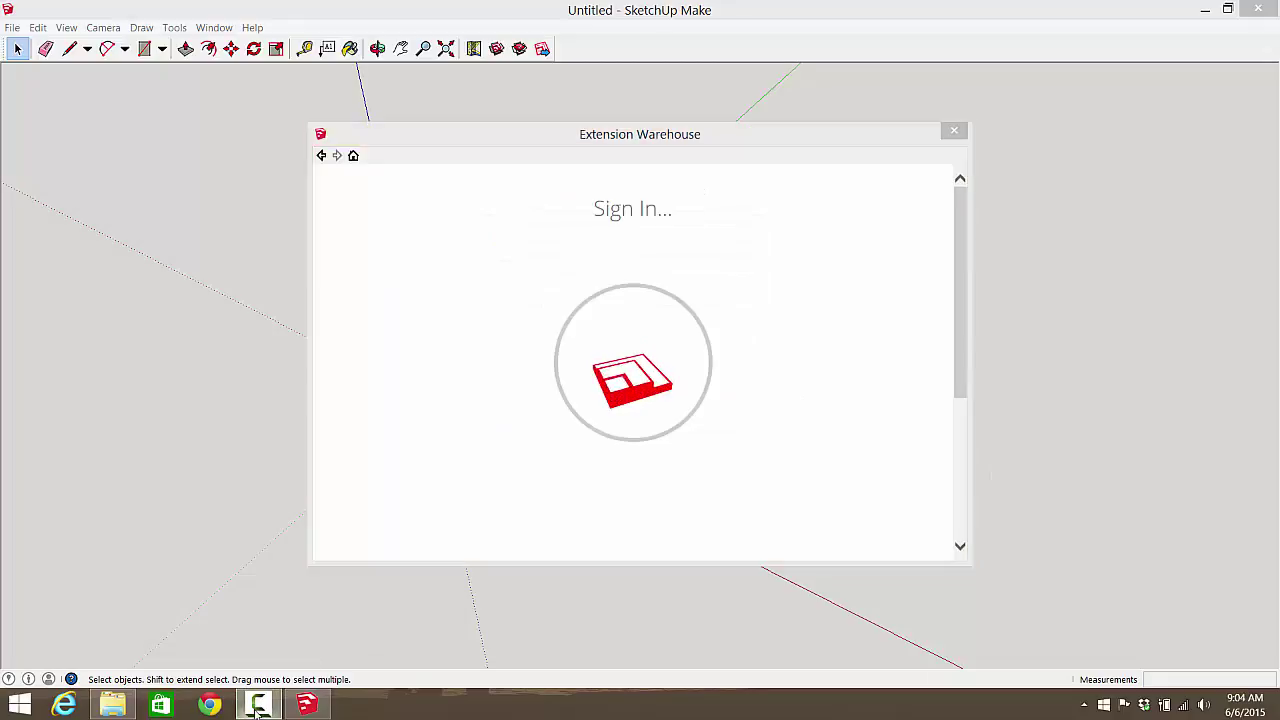
pyautogui.click(1048, 588)
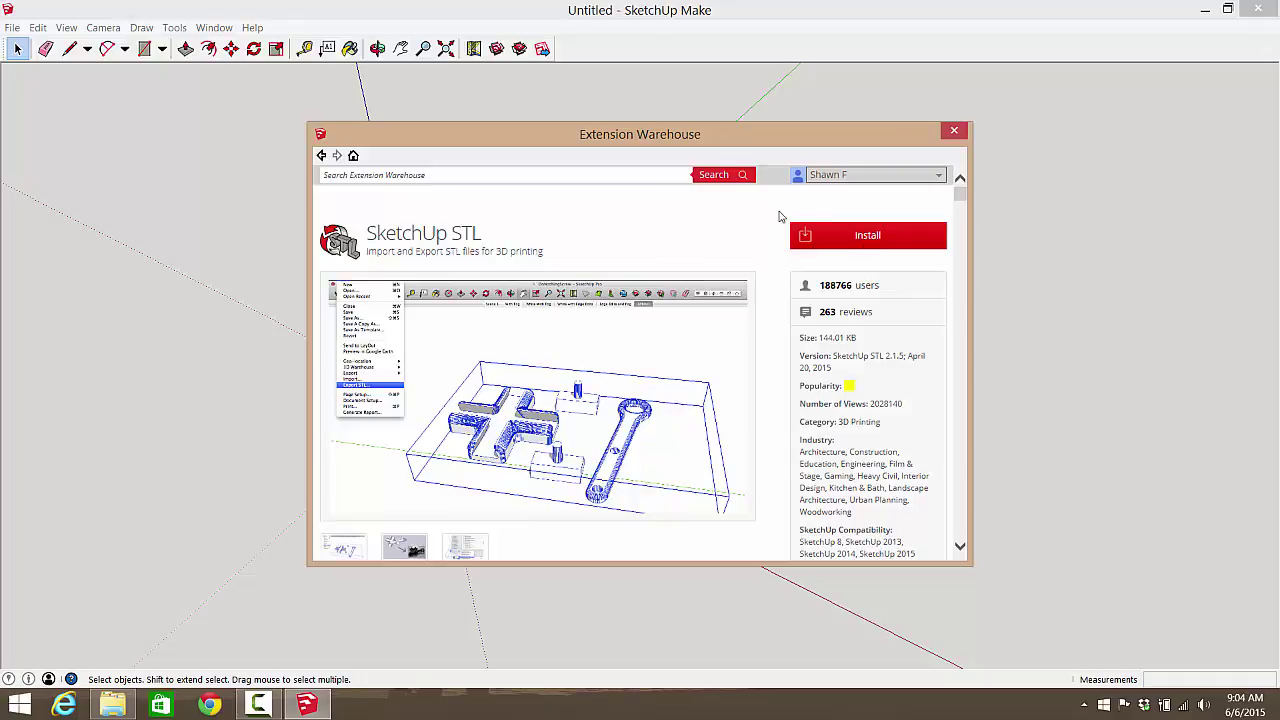
# Step: Accept the Extension Warehouse Terms & Conditions for installing SketchUp STL
pyautogui.click(862, 238)
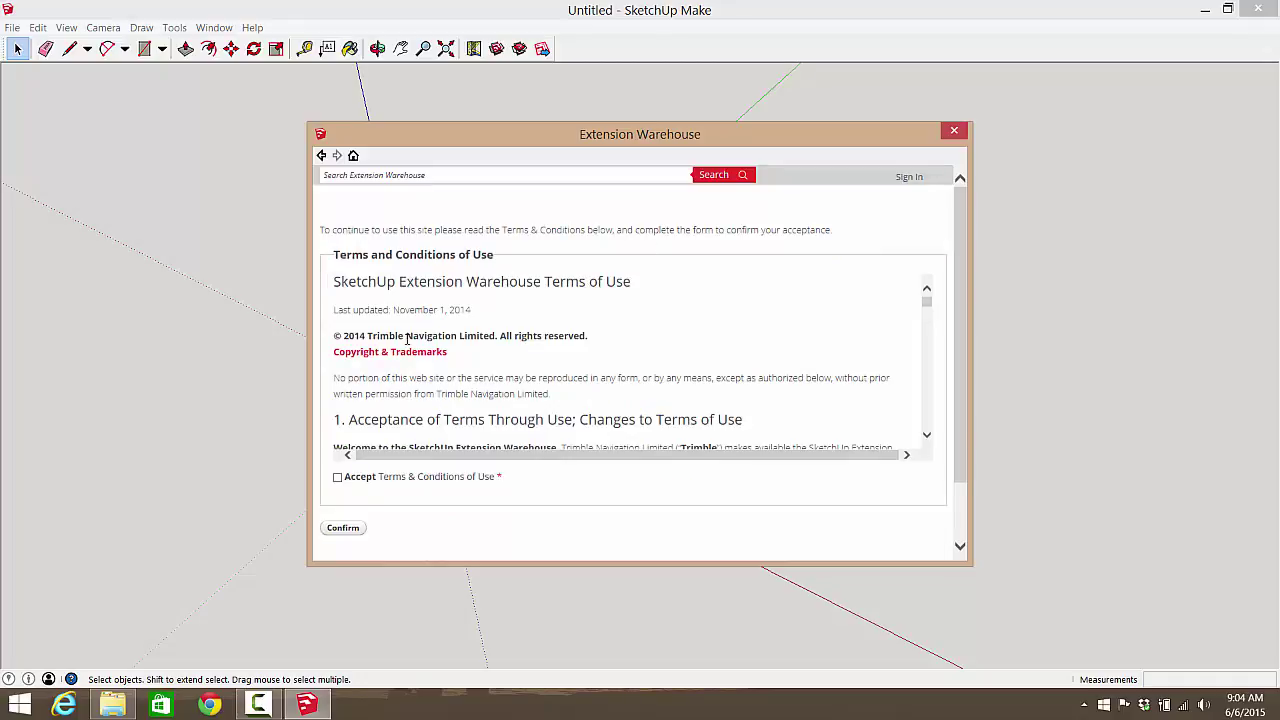
pyautogui.click(338, 478)
pyautogui.scroll(-1, 625, 510)
pyautogui.click(346, 470)
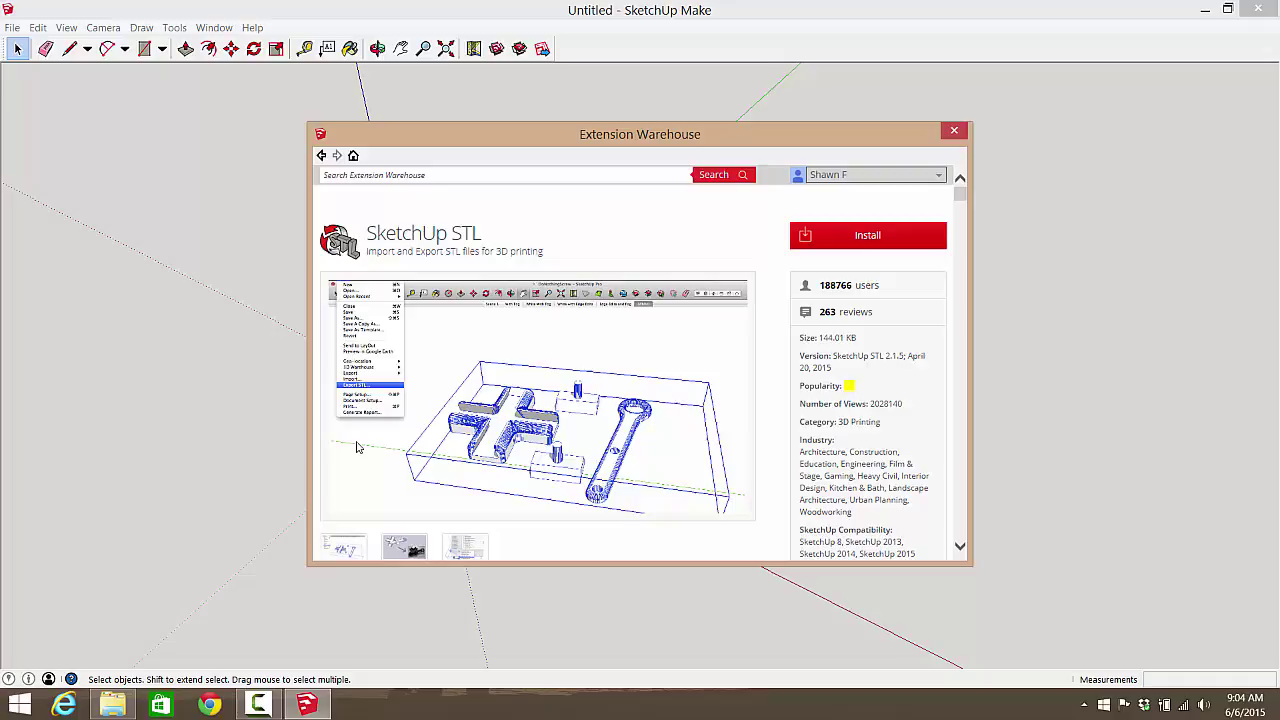
# Step: Scroll through the SketchUp STL description and bring up the File menu's export options
pyautogui.scroll(-5, 776, 300)
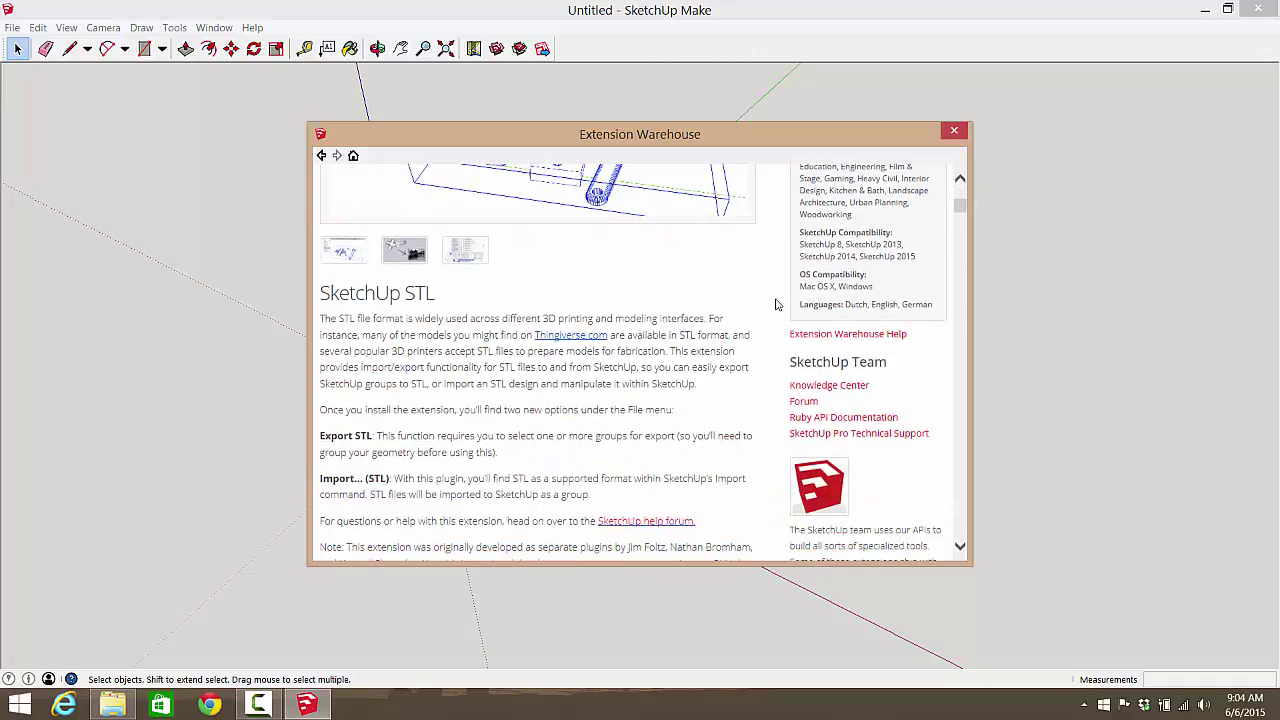
pyautogui.scroll(-2, 776, 304)
pyautogui.scroll(1, 772, 310)
pyautogui.scroll(-3, 763, 320)
pyautogui.scroll(3, 764, 326)
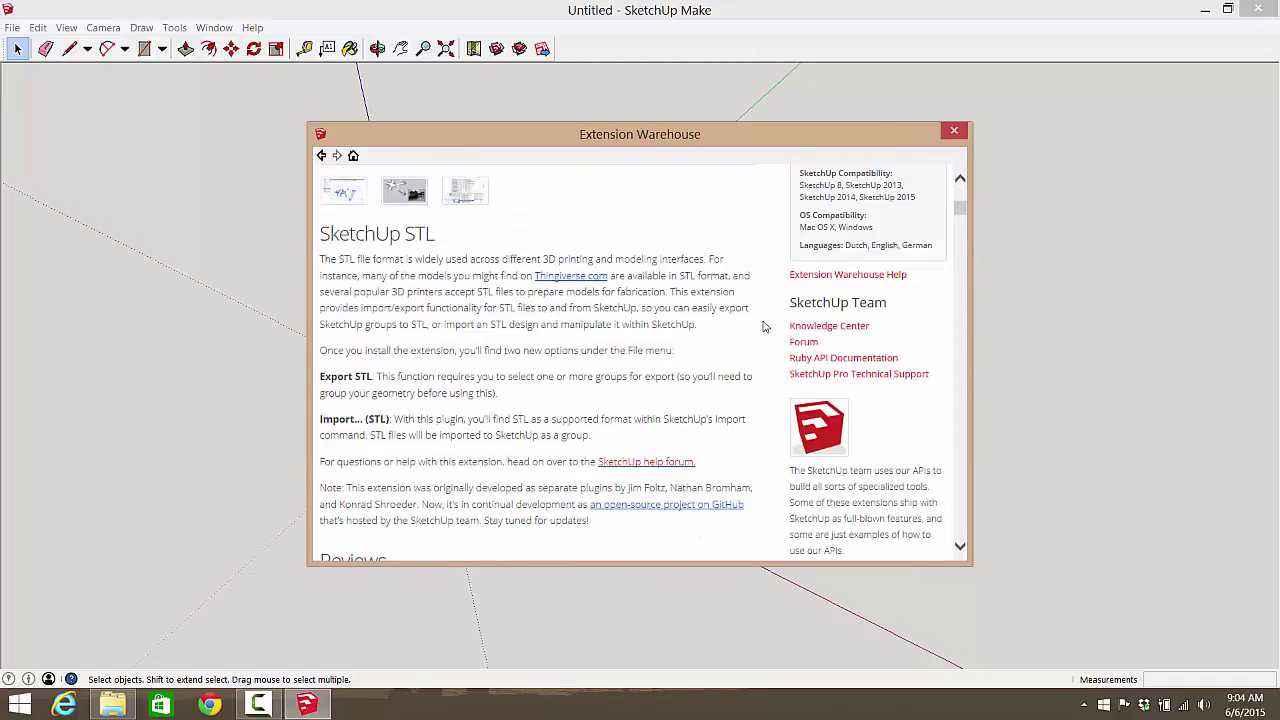
pyautogui.scroll(6, 735, 327)
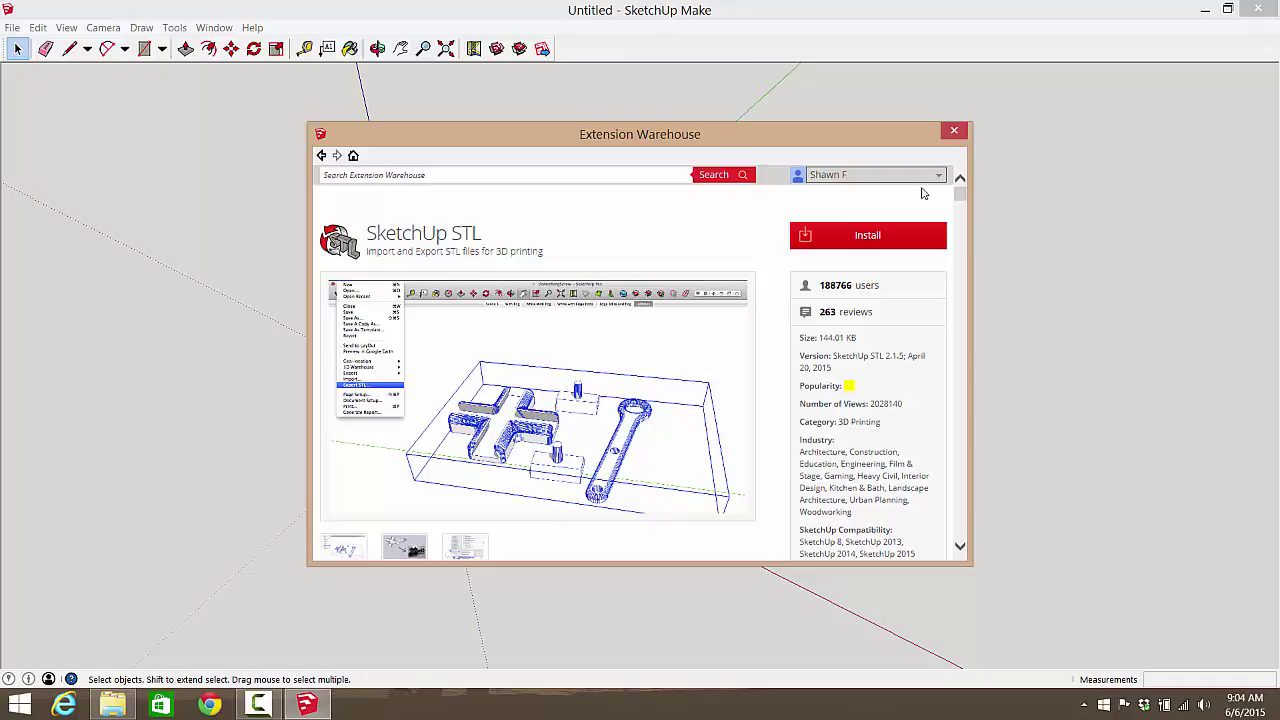
pyautogui.click(10, 32)
# Step: Look through the File > Export options and close the menu without choosing anything
pyautogui.click(12, 28)
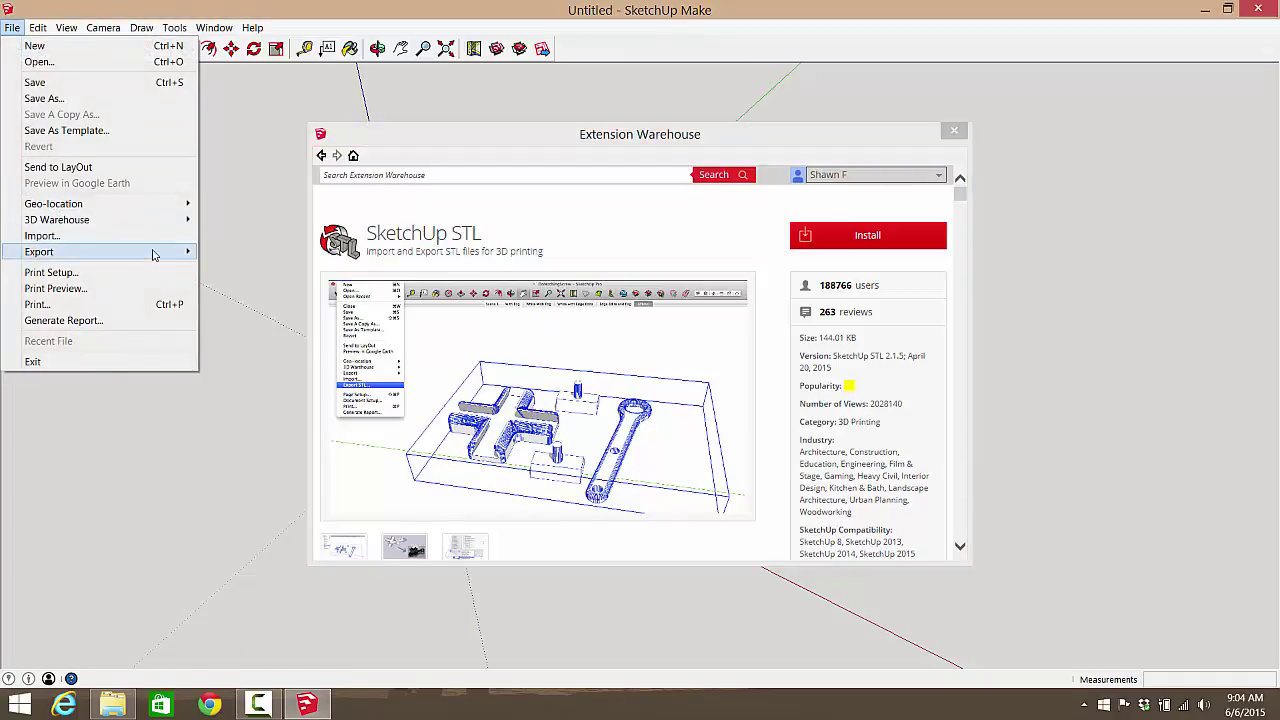
pyautogui.moveTo(140, 254)
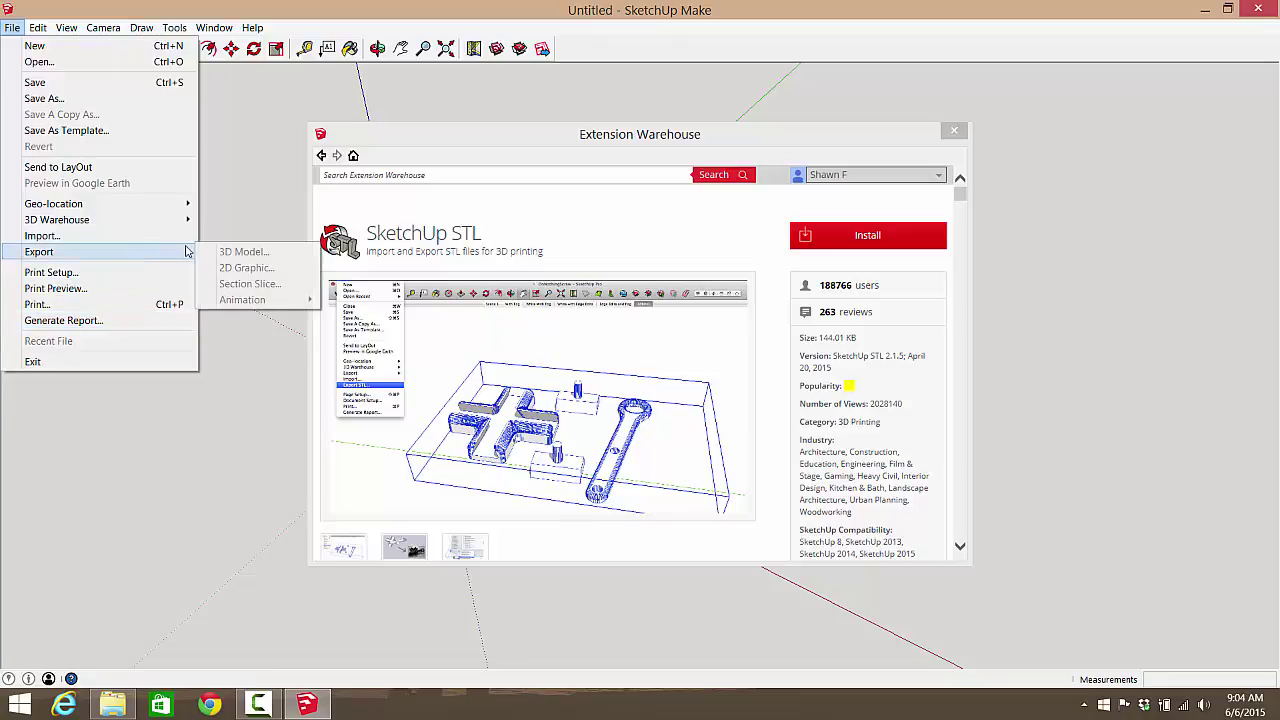
pyautogui.click(780, 236)
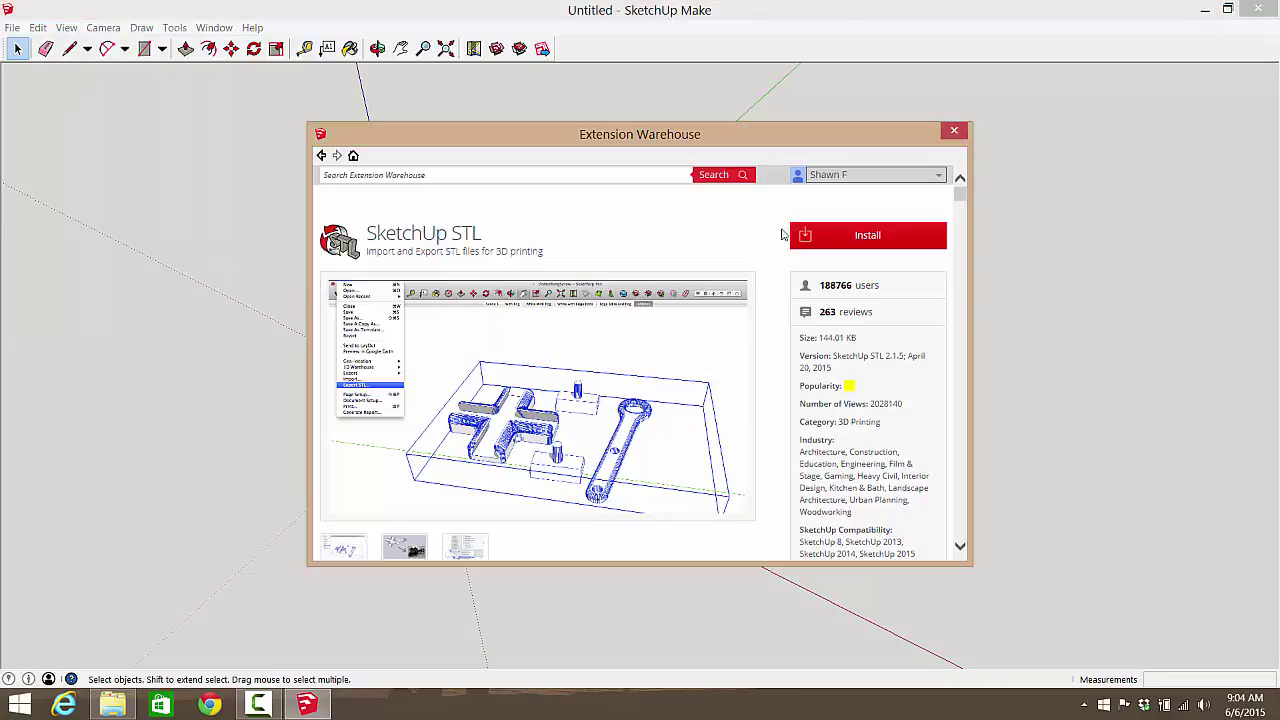
# Step: Install SketchUp STL, granting filesystem access and acknowledging the success message
pyautogui.click(834, 233)
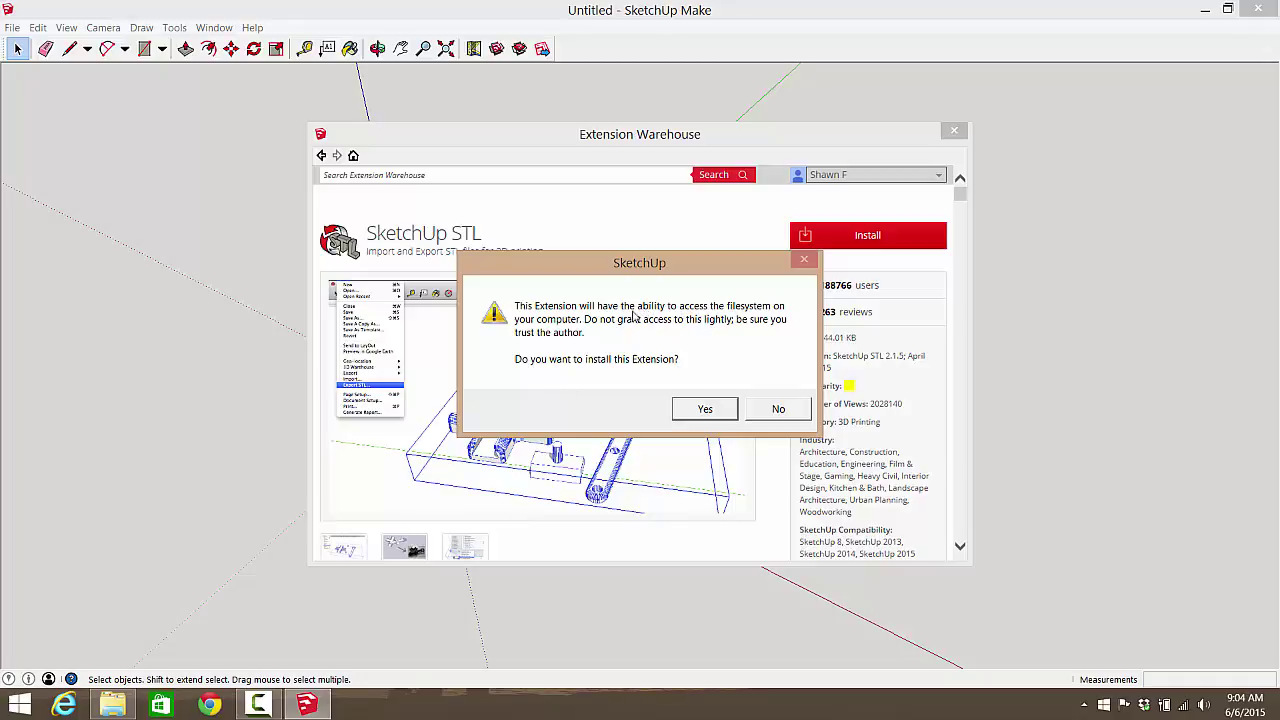
pyautogui.click(714, 416)
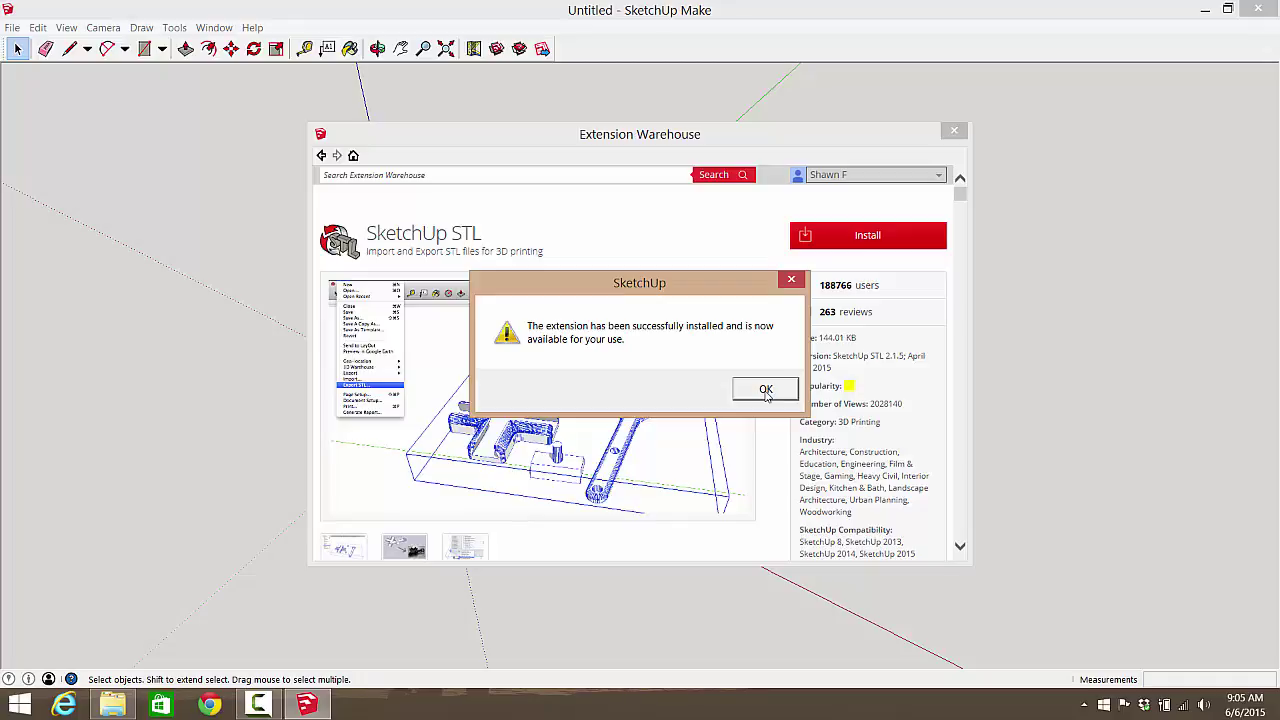
pyautogui.click(765, 391)
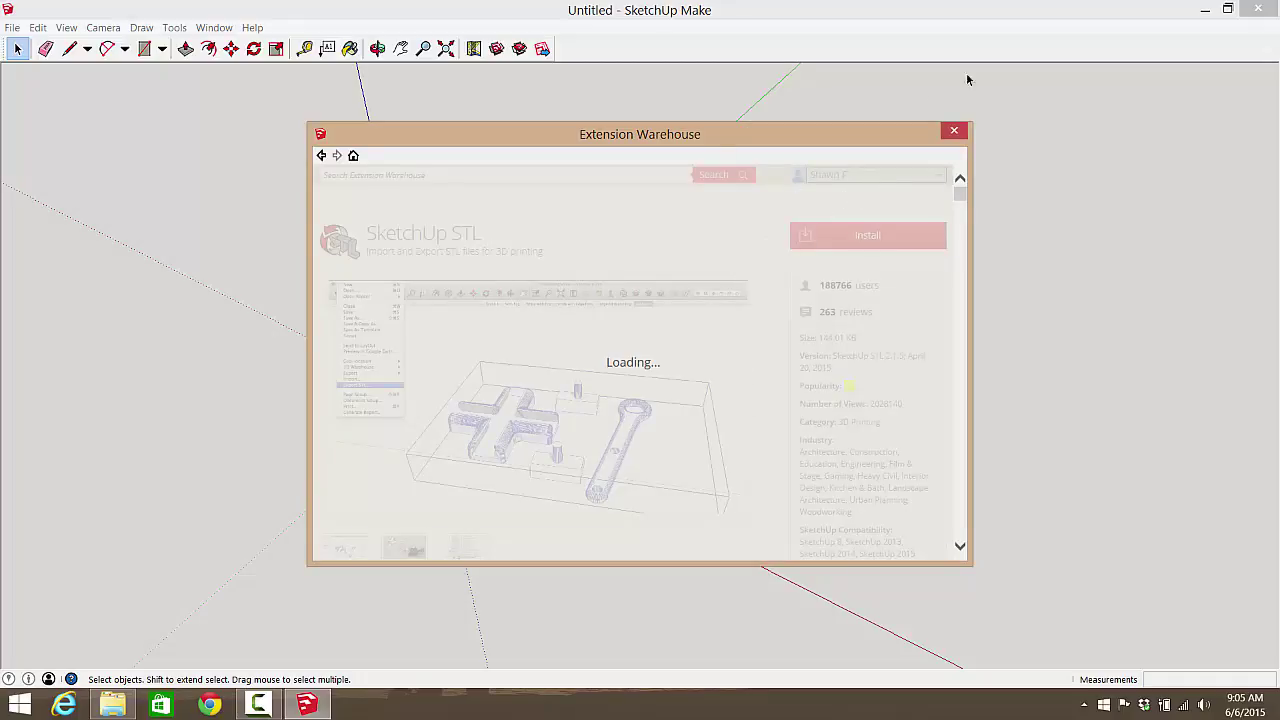
# Step: Close the Extension Warehouse and confirm Export STL now appears in the File menu
pyautogui.click(956, 132)
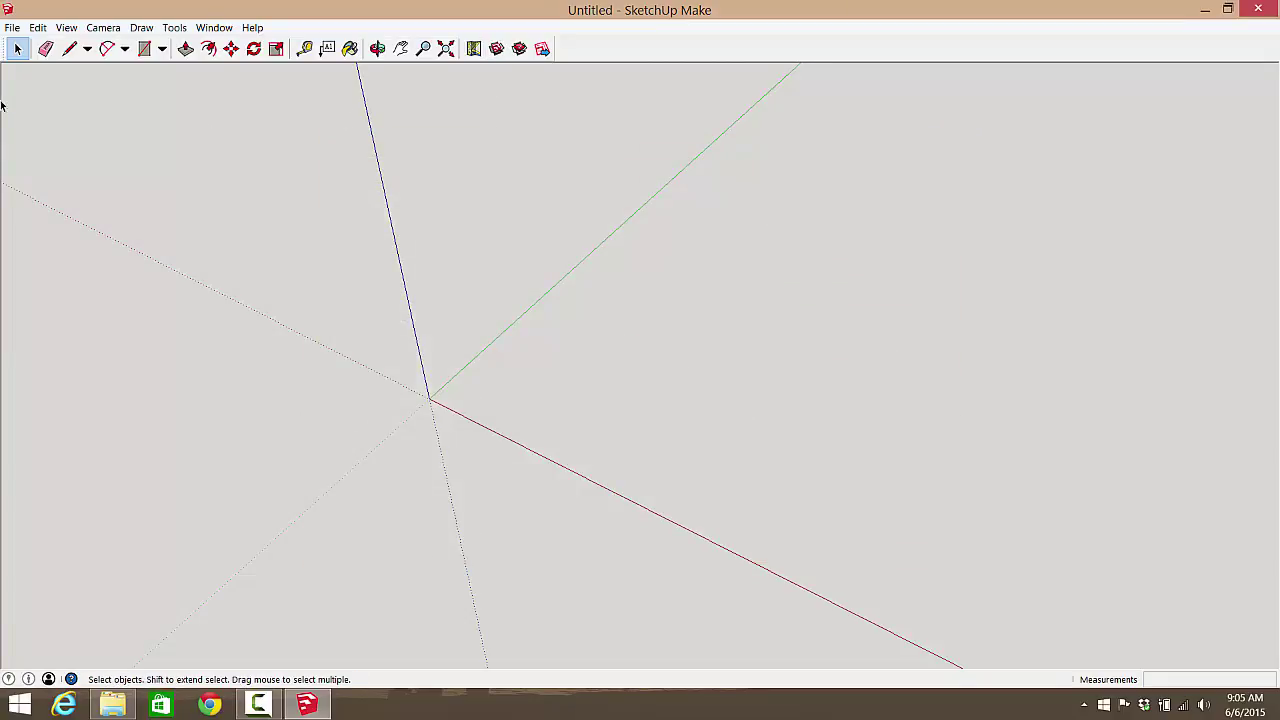
pyautogui.click(13, 28)
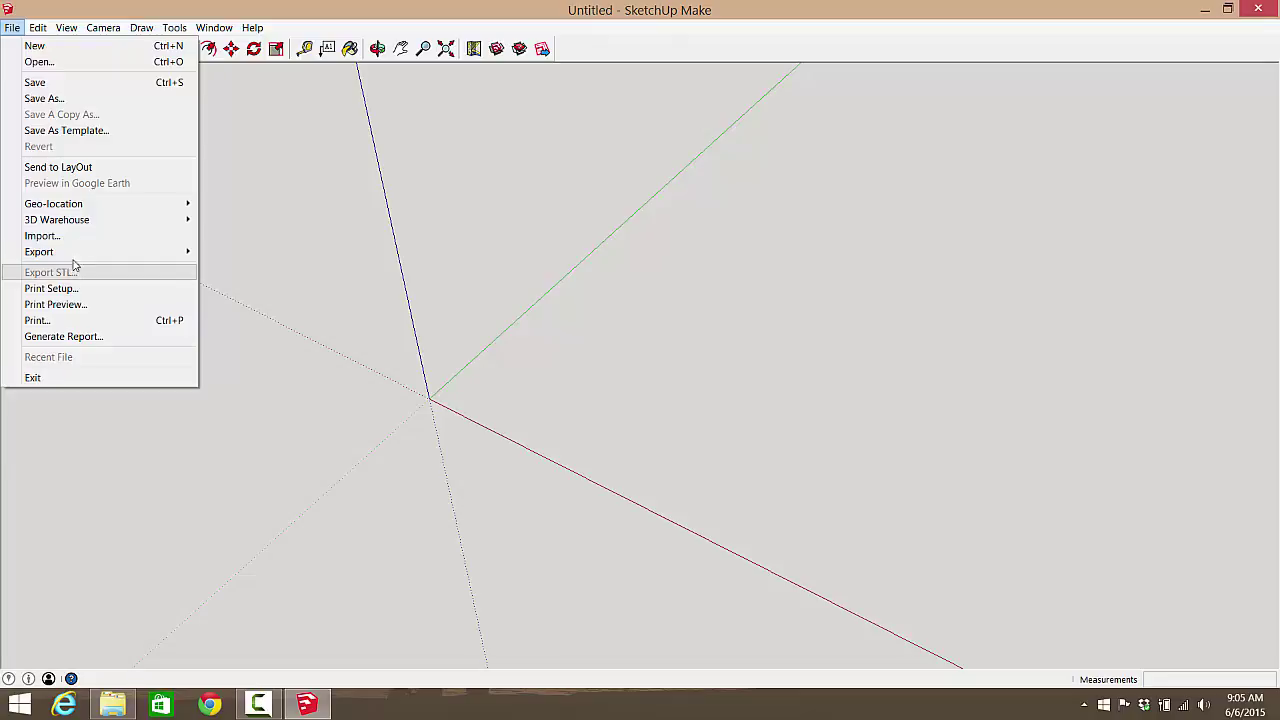
pyautogui.click(690, 315)
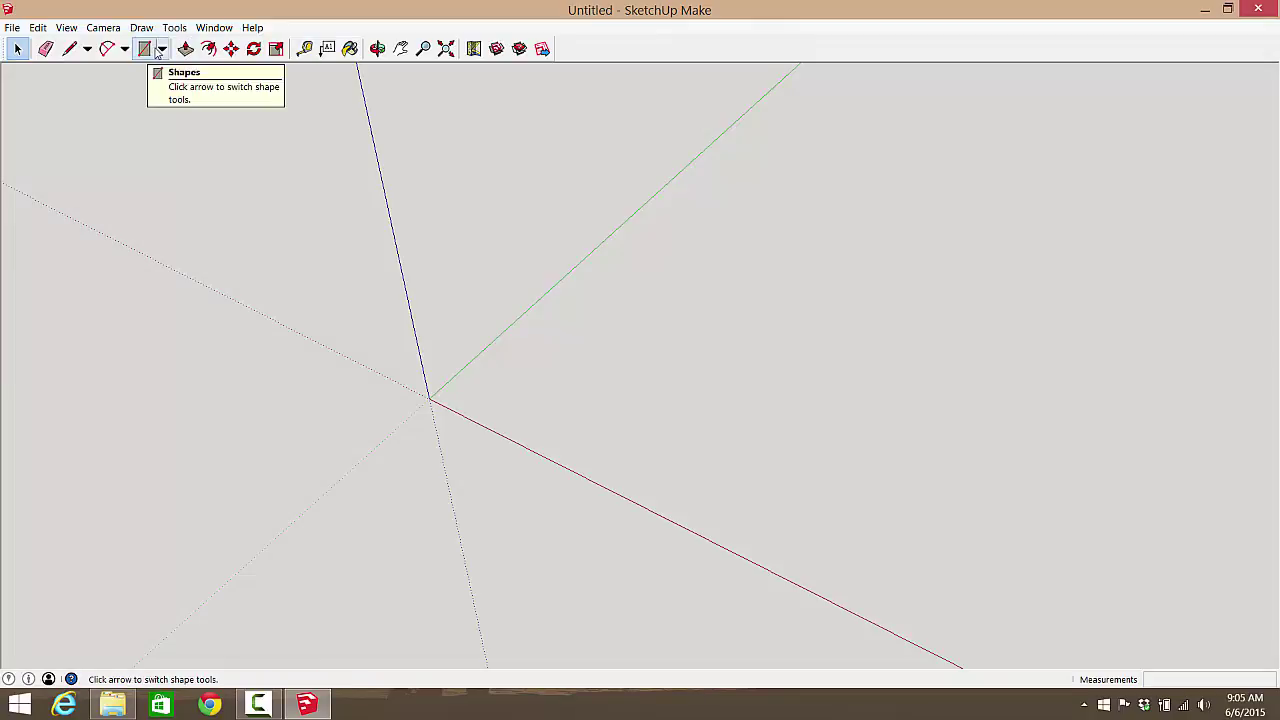
# Step: Draw a rectangle starting near the origin and size it to 5cm by 5cm
pyautogui.click(160, 52)
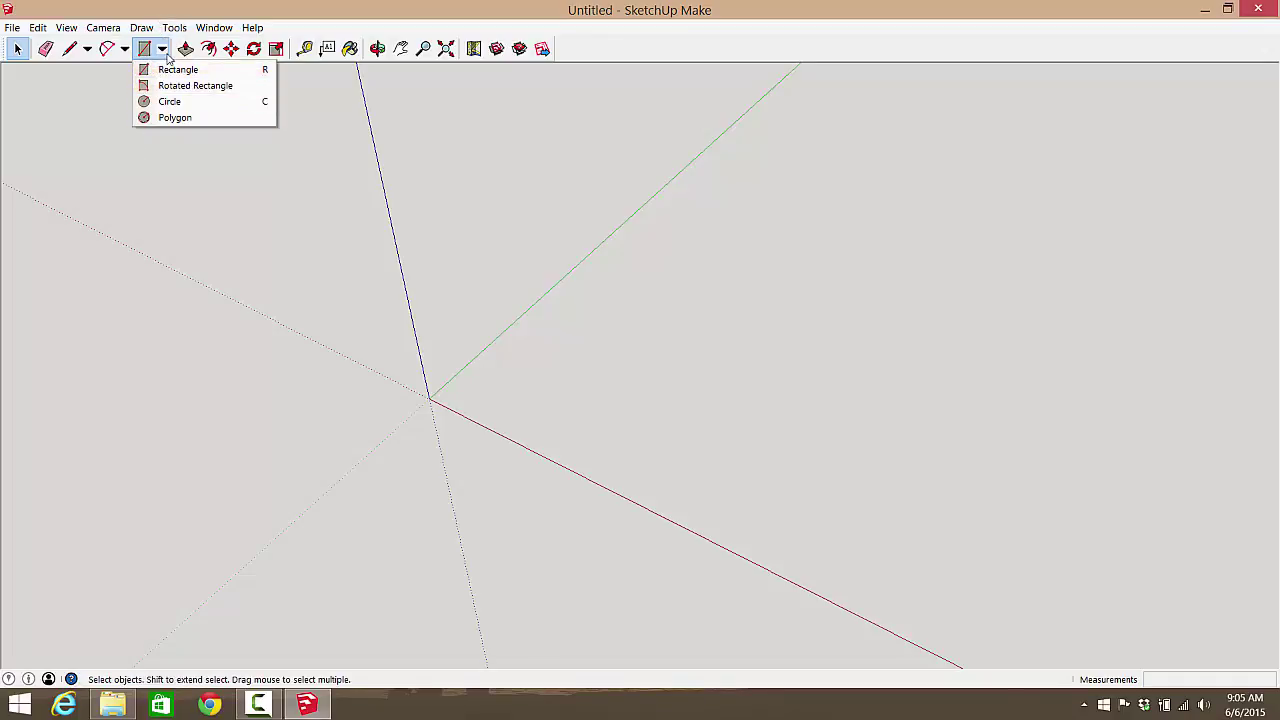
pyautogui.click(160, 70)
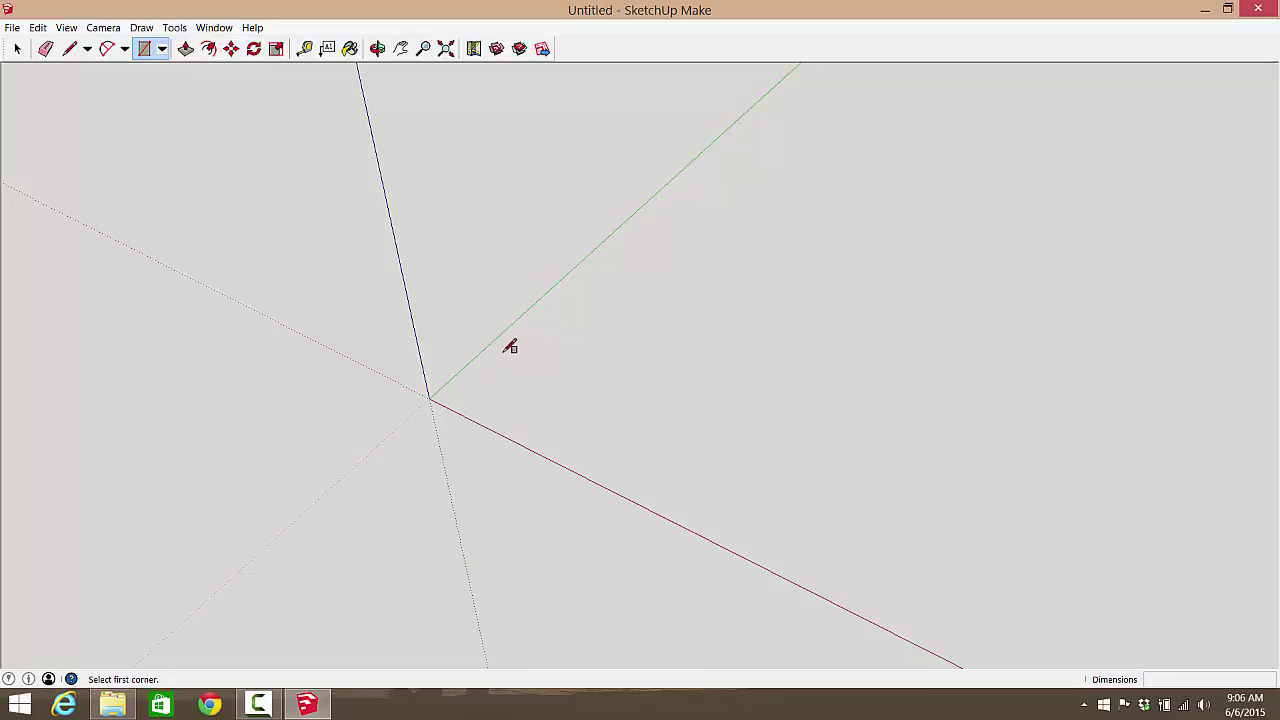
pyautogui.click(493, 392)
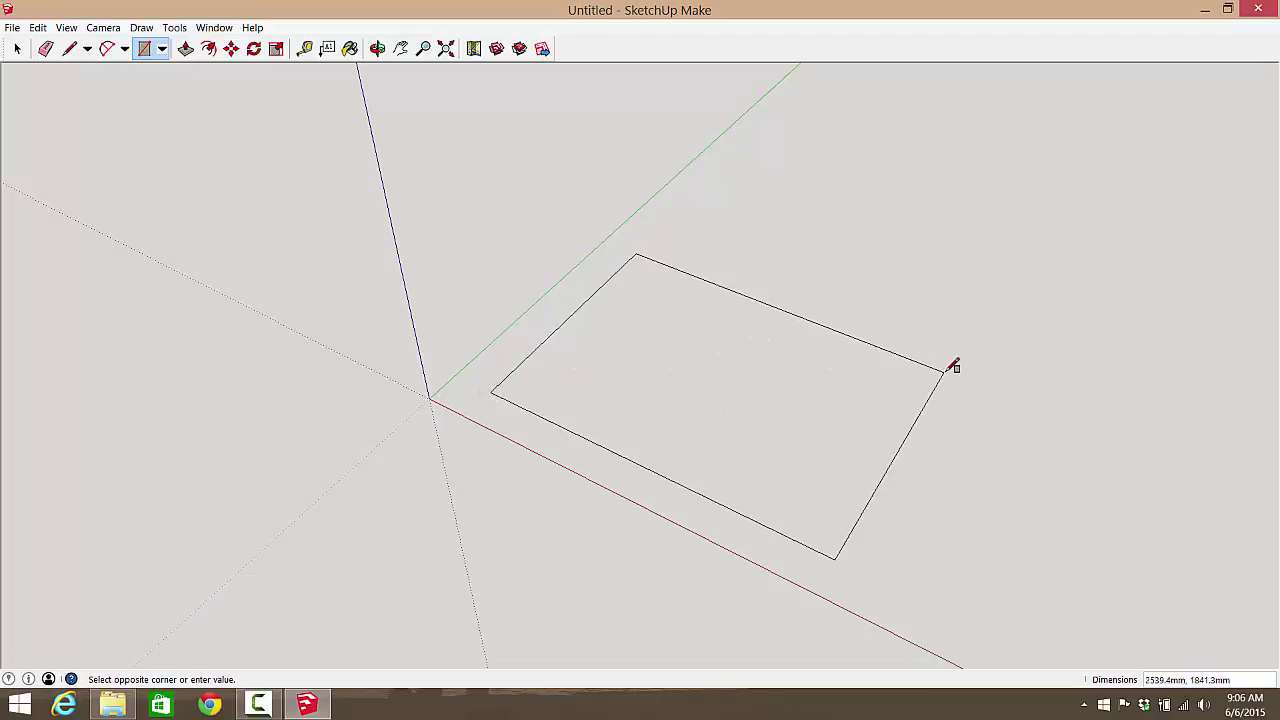
pyautogui.click(945, 369)
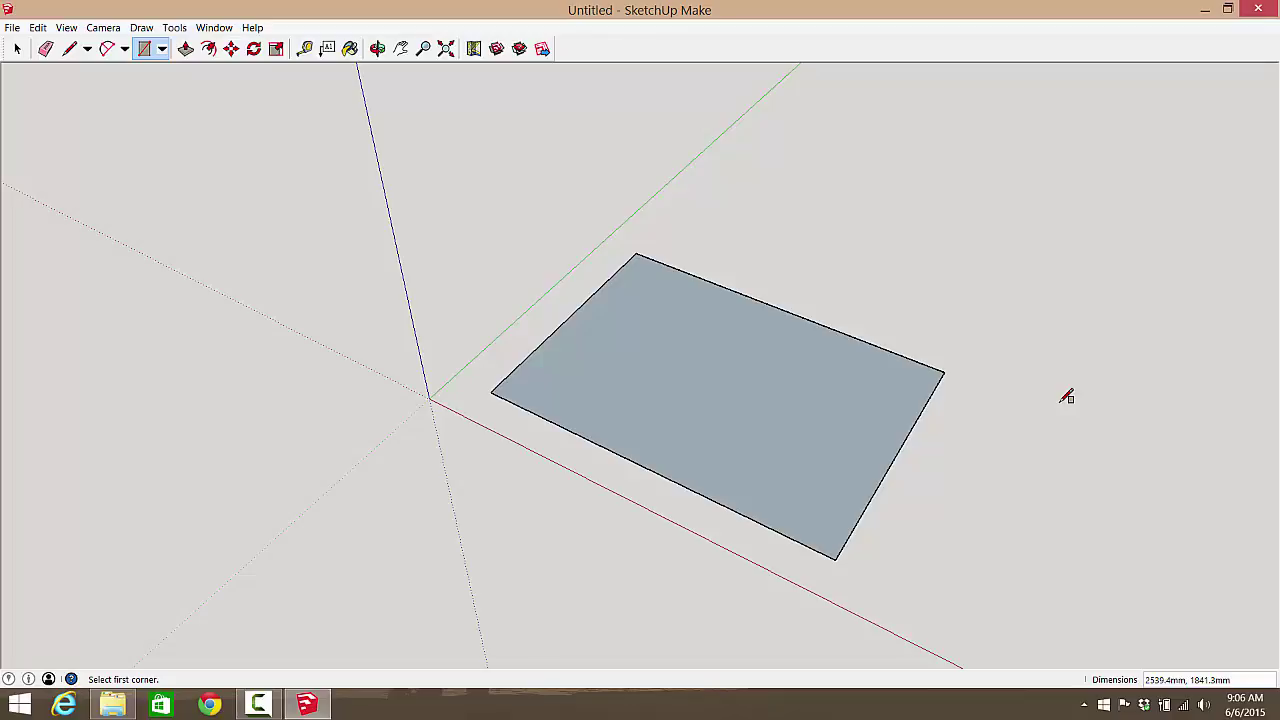
pyautogui.write('5cm,5cm')
pyautogui.hotkey('ctrl', 'z')
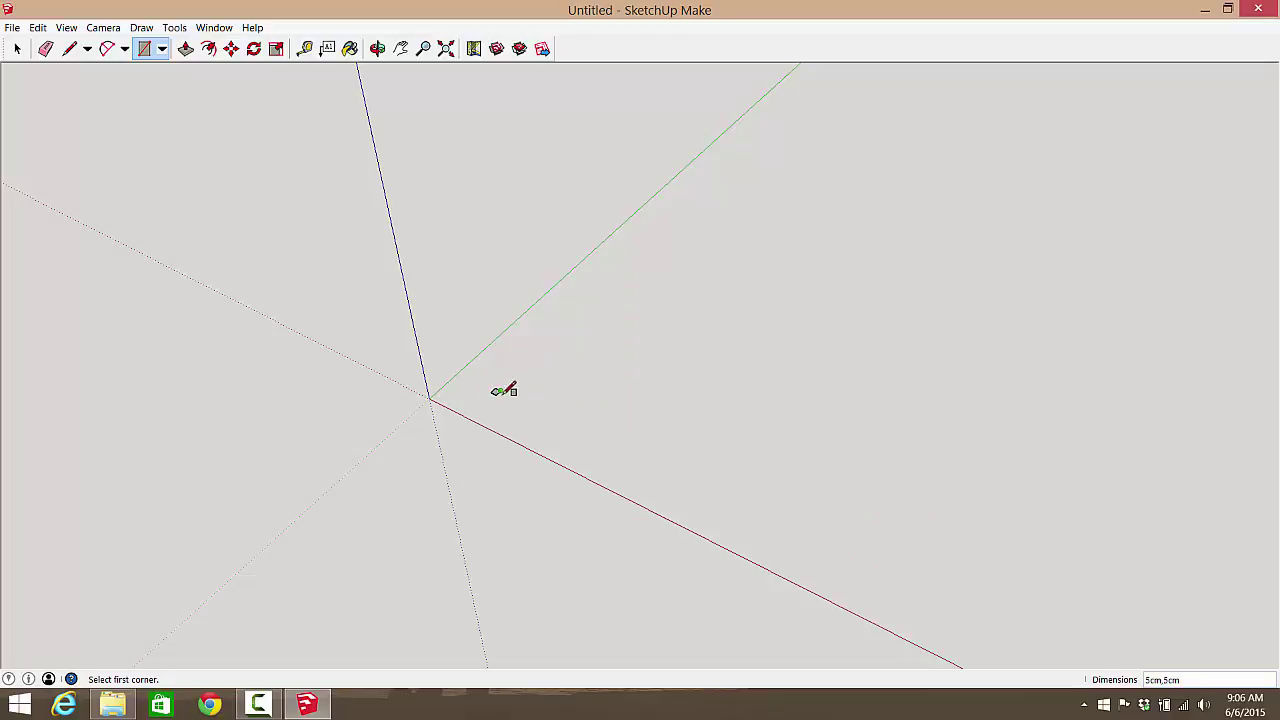
# Step: Zoom in on the small 5cm square near the origin
pyautogui.scroll(1, 498, 390)
pyautogui.scroll(8, 498, 390)
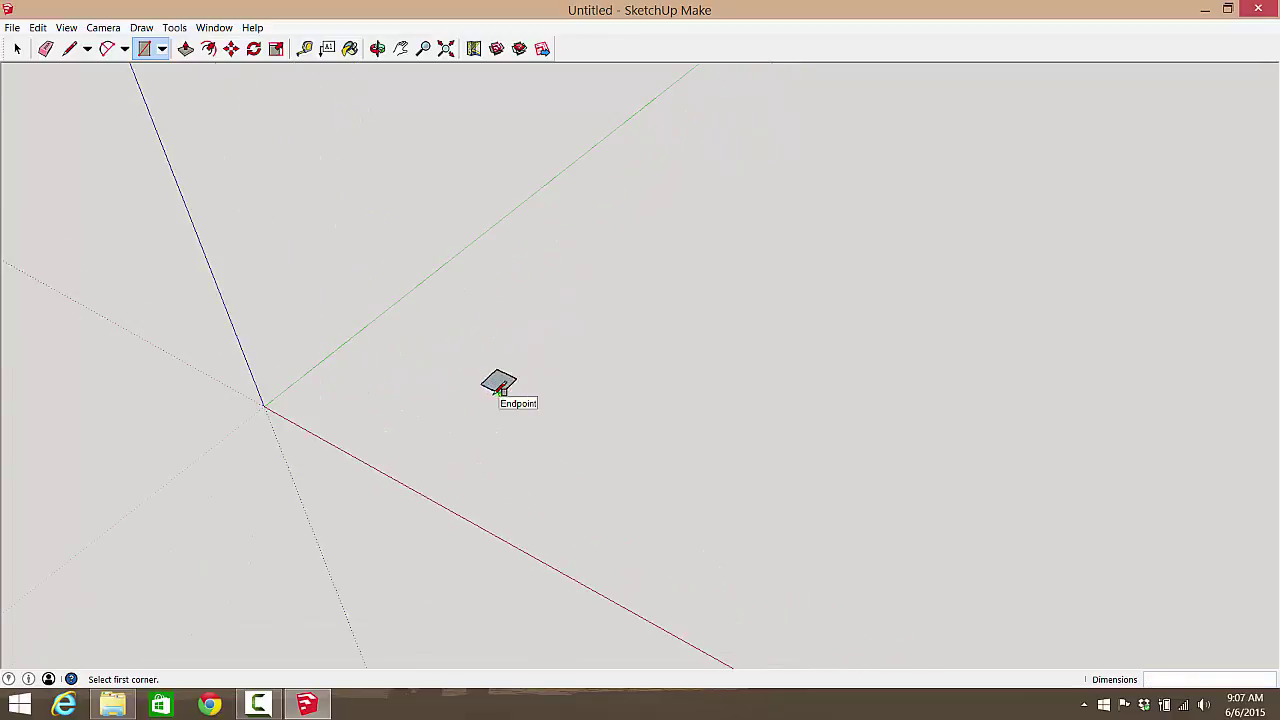
pyautogui.scroll(1, 470, 378)
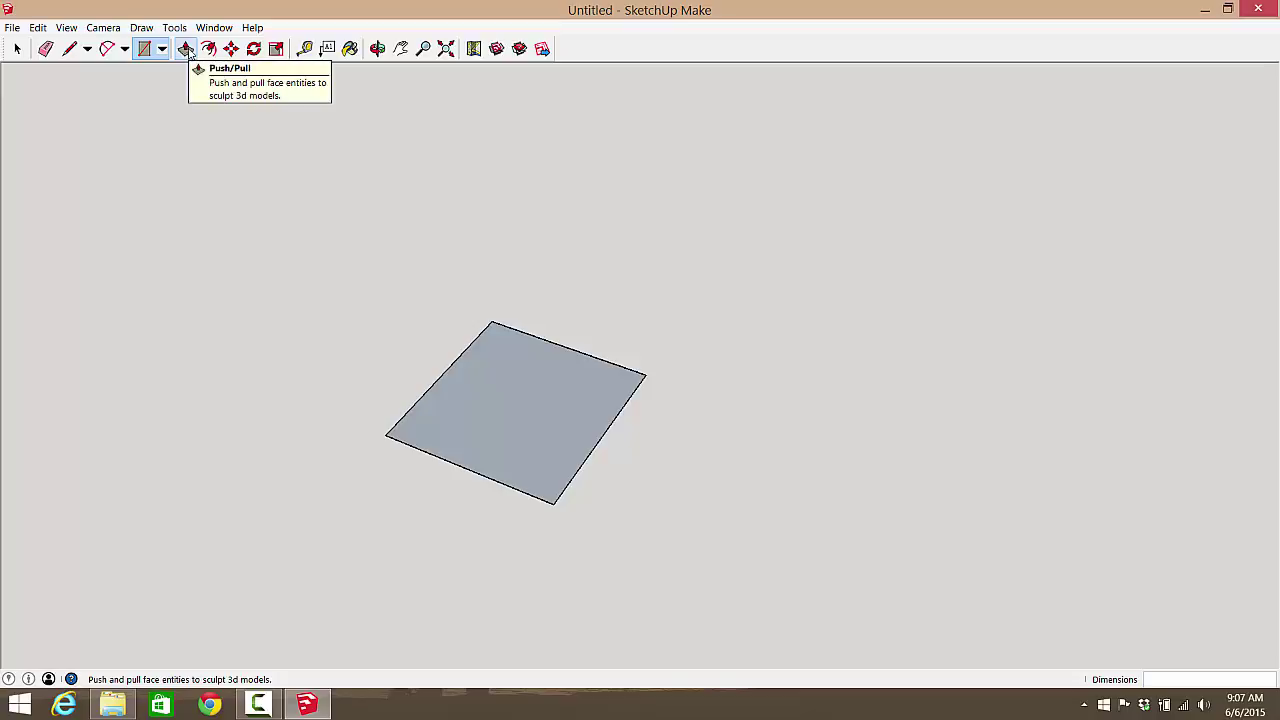
# Step: Push/Pull the square face upward into a 5.0mm-thick slab
pyautogui.click(187, 50)
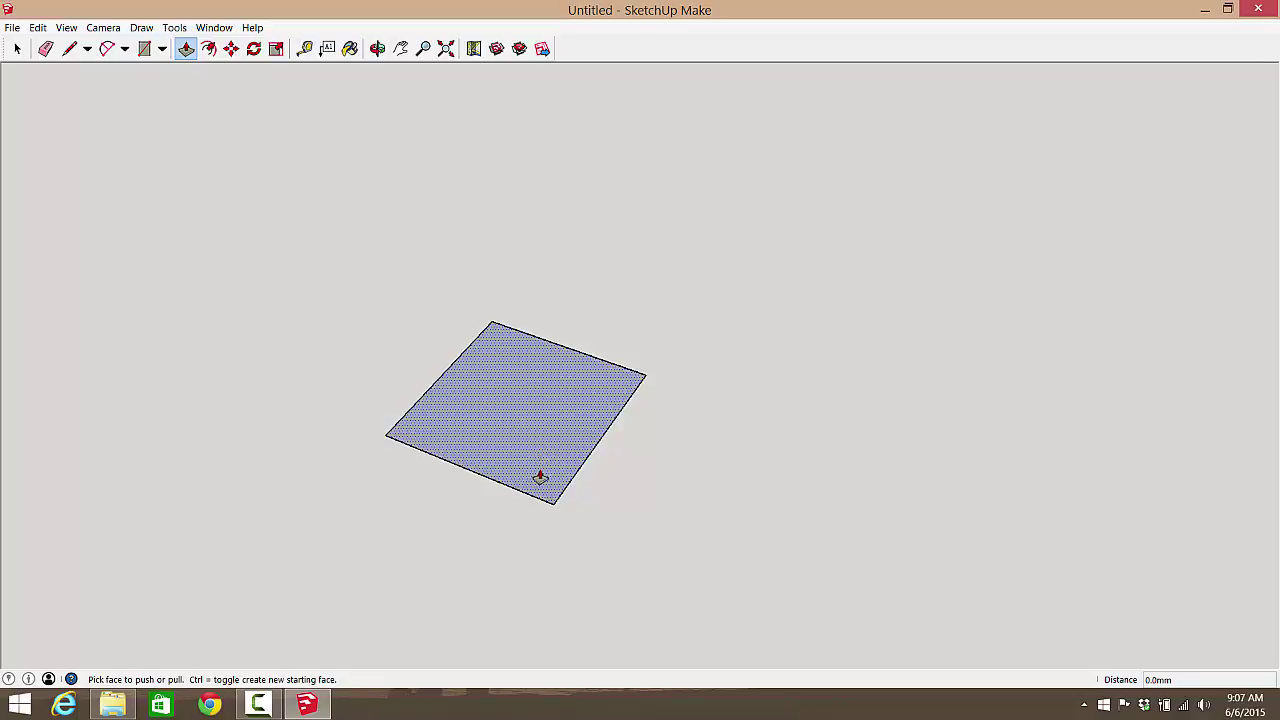
pyautogui.moveTo(539, 468); pyautogui.dragTo(537, 461)
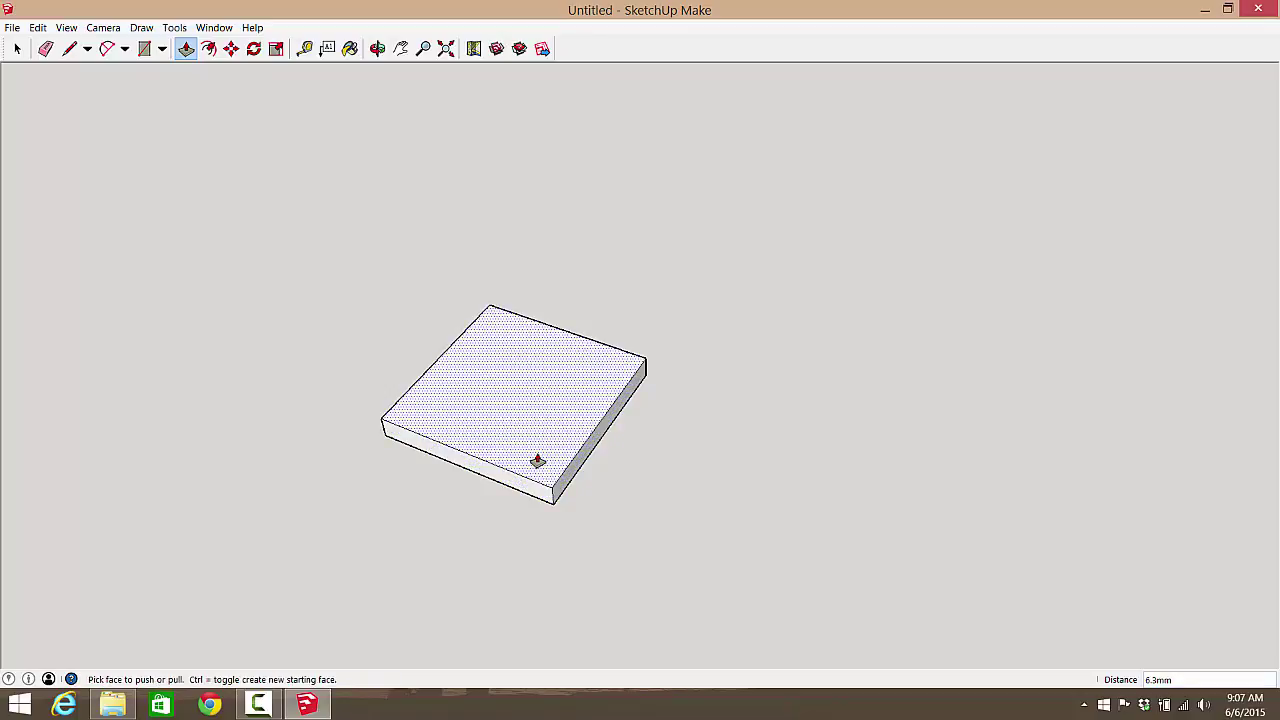
pyautogui.write('5.0')
pyautogui.write('mm')
pyautogui.press('Return')
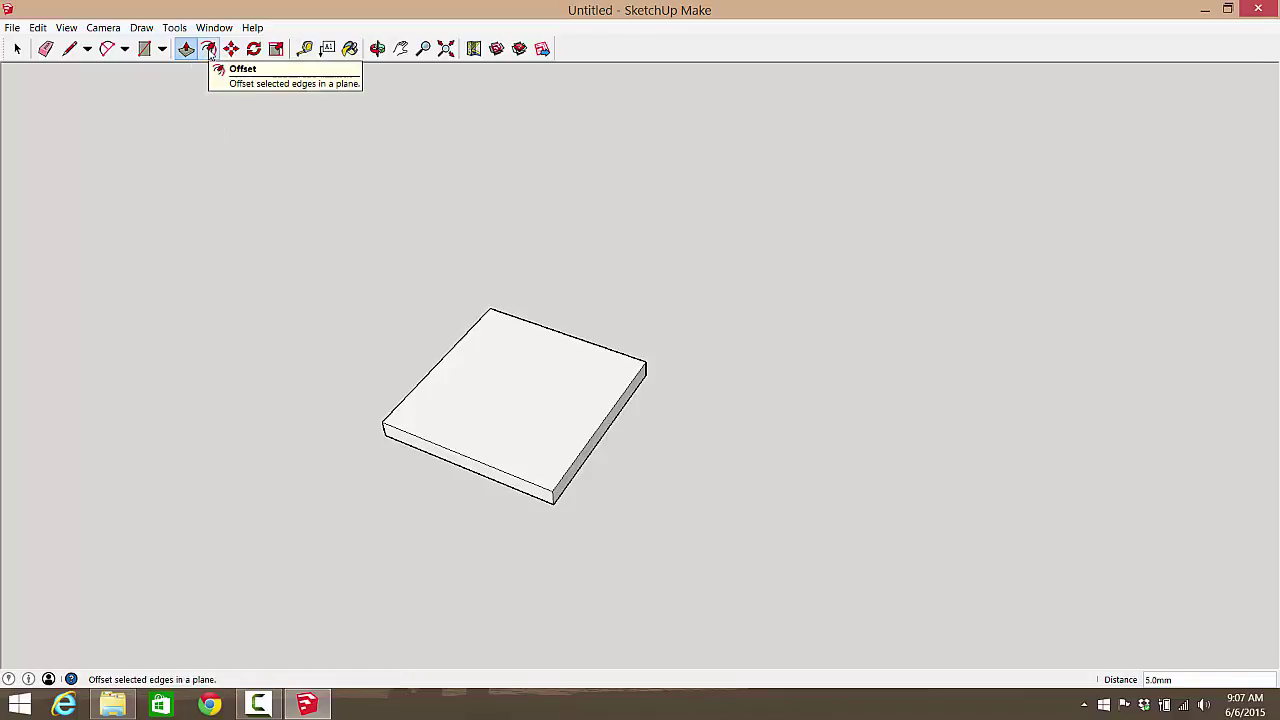
# Step: Offset the slab's top face edges 5mm inward to create an inner square outline
pyautogui.click(209, 49)
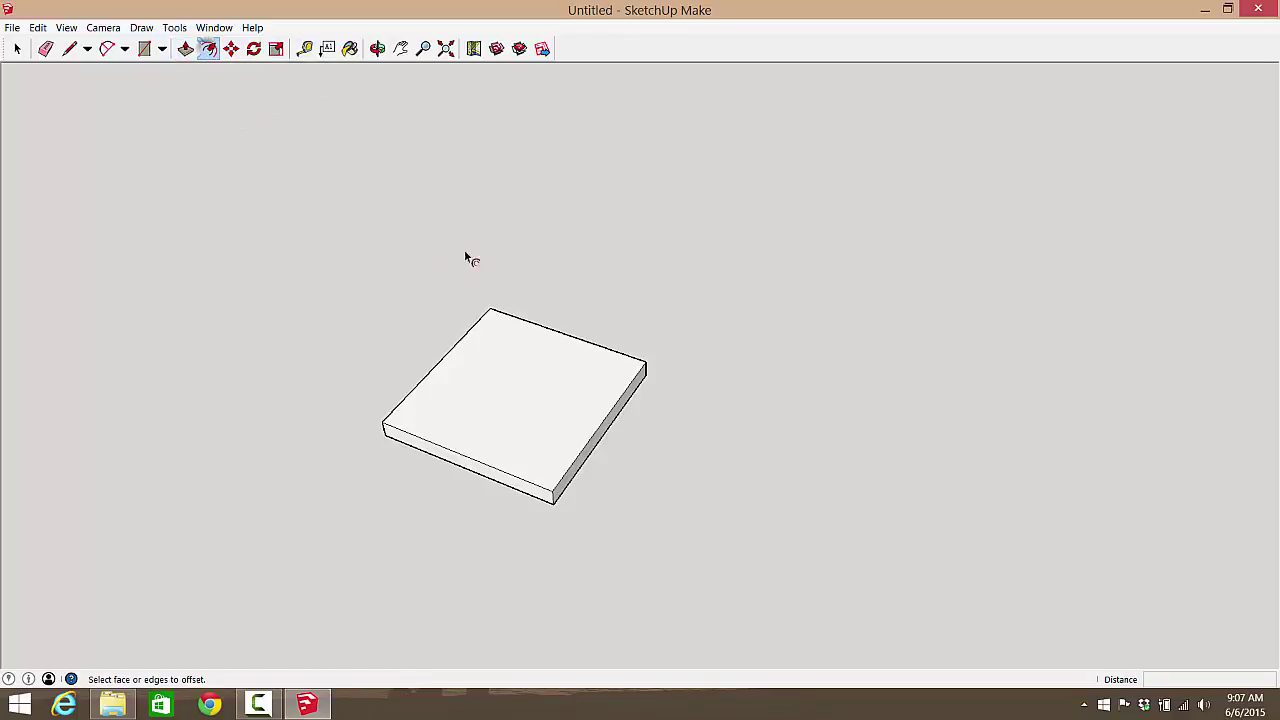
pyautogui.click(573, 344)
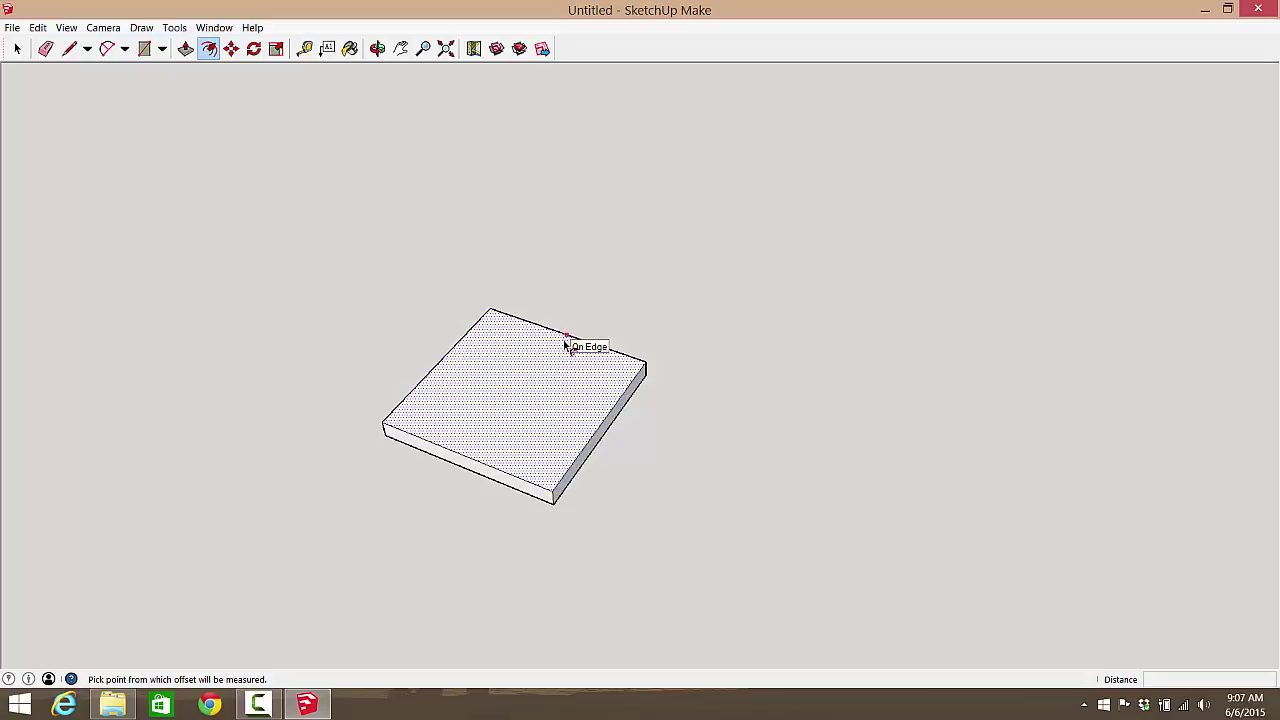
pyautogui.click(565, 343)
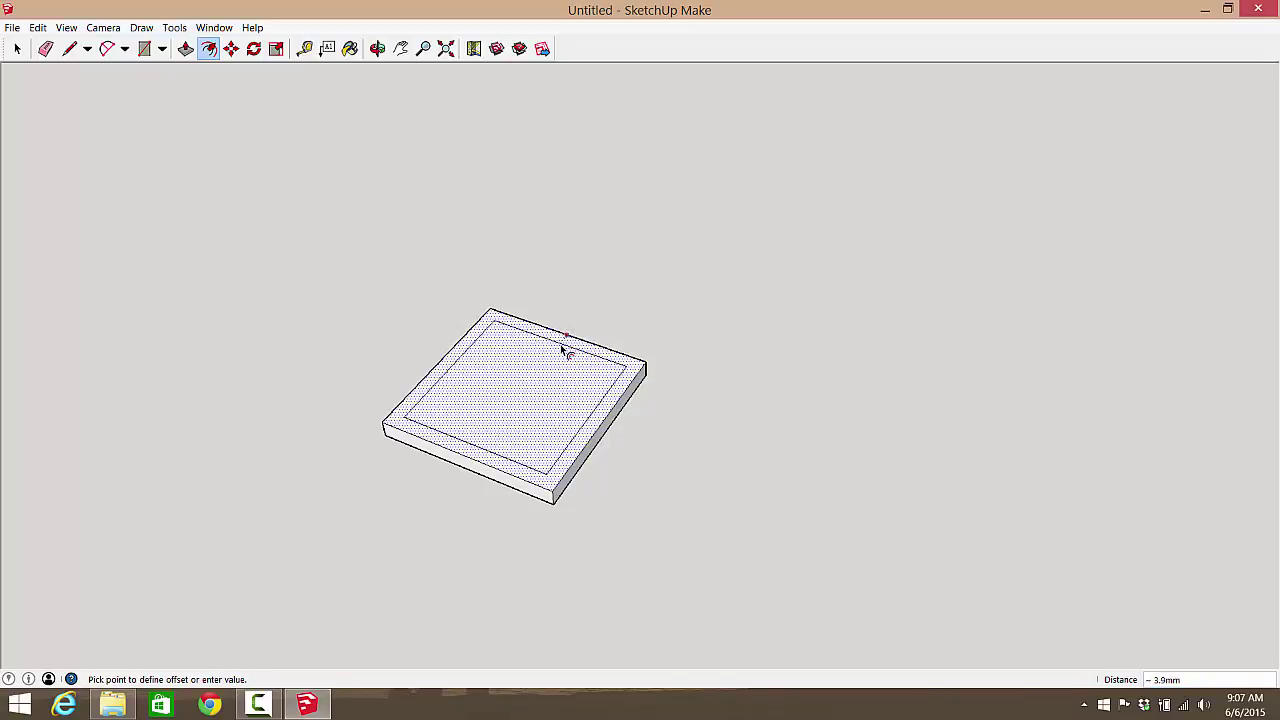
pyautogui.write('5')
pyautogui.press('Return')
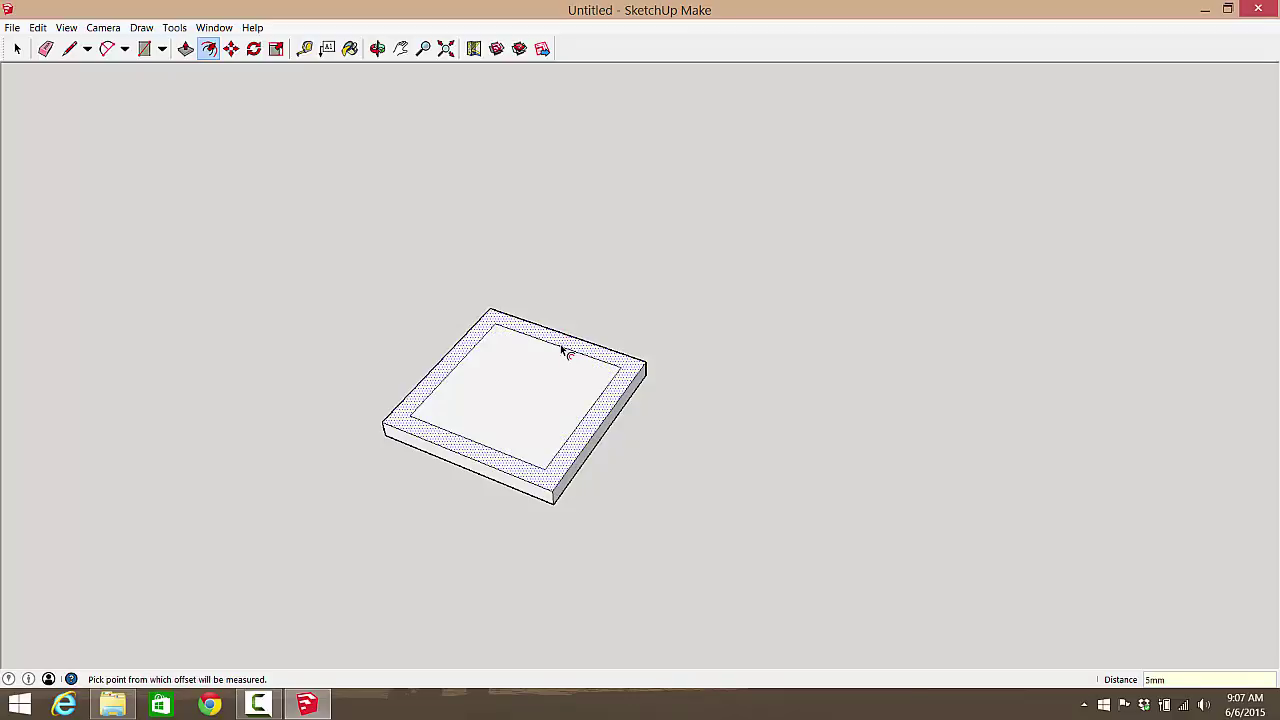
pyautogui.click(562, 350)
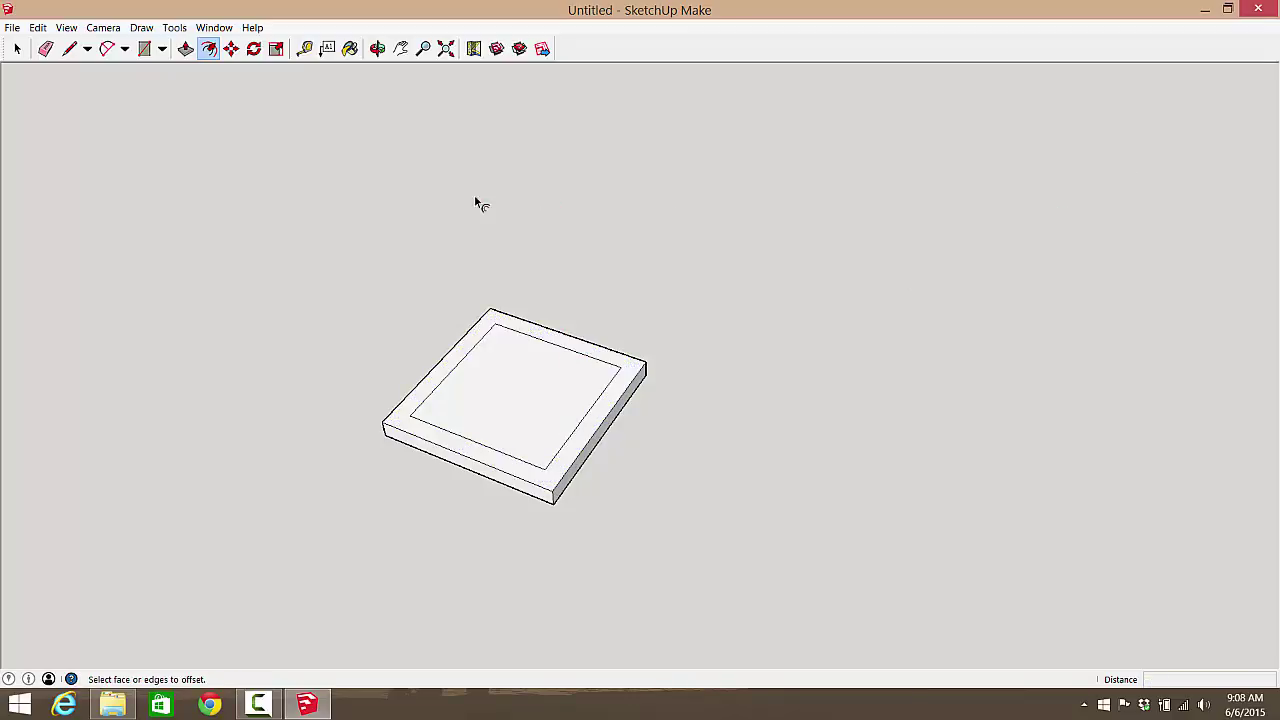
pyautogui.click(186, 48)
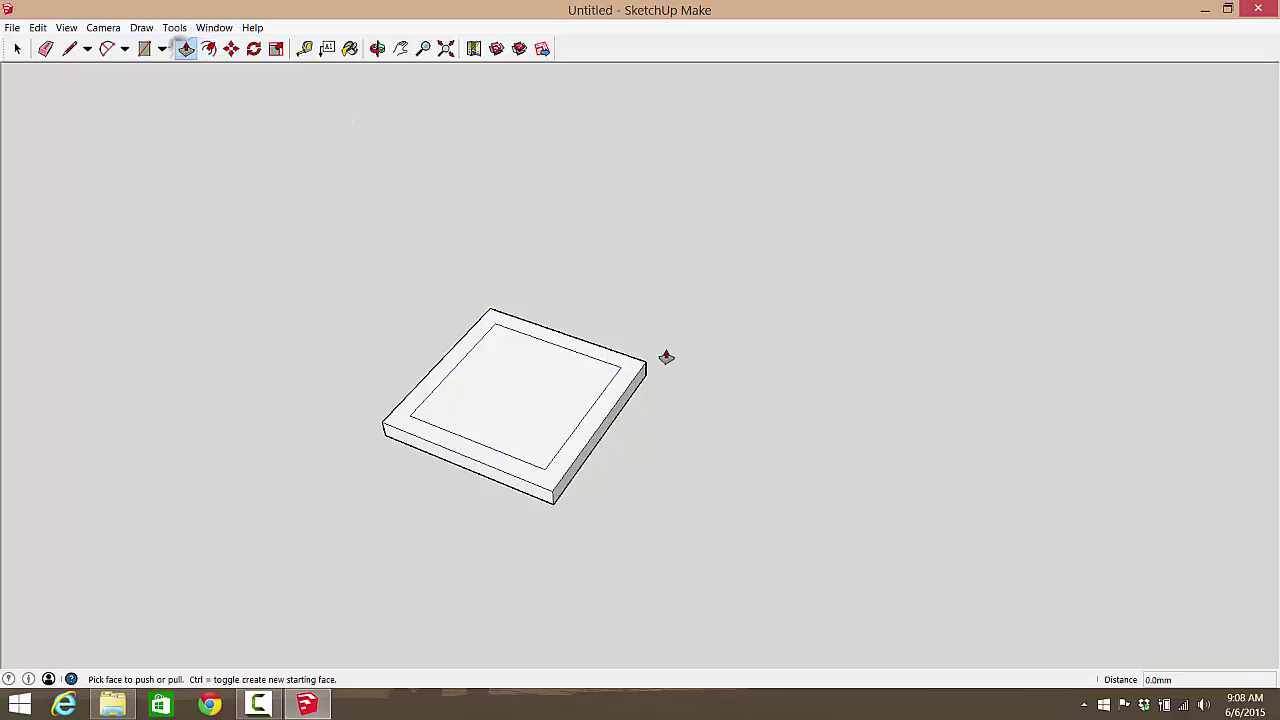
# Step: Raise the 5mm border rim 50mm into walls and orbit to inspect the hollow box
pyautogui.click(627, 371)
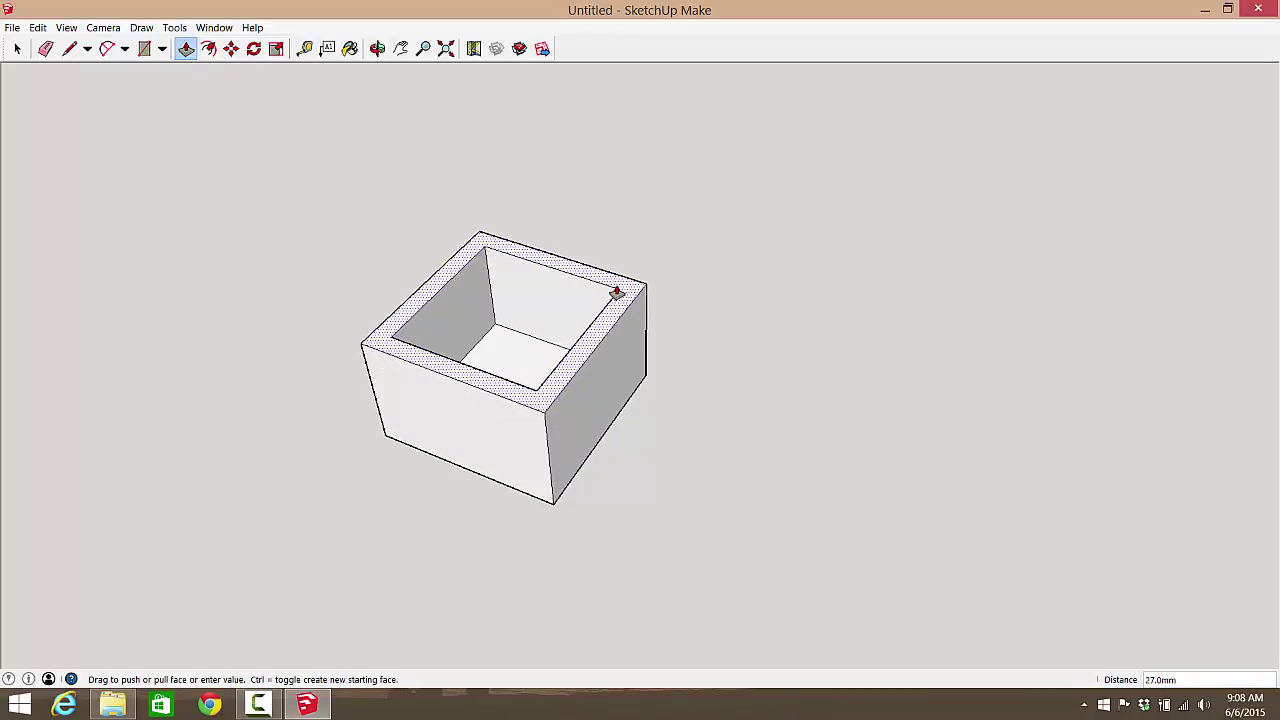
pyautogui.click(616, 292)
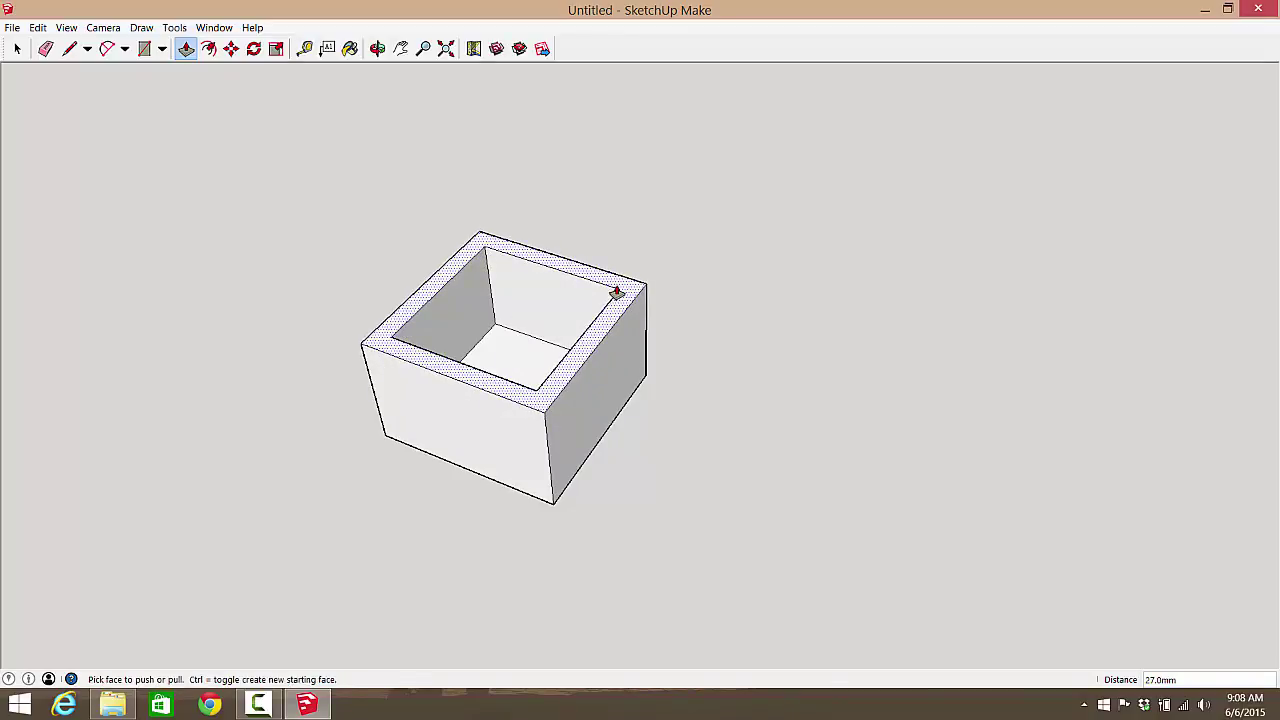
pyautogui.write('50')
pyautogui.press('Return')
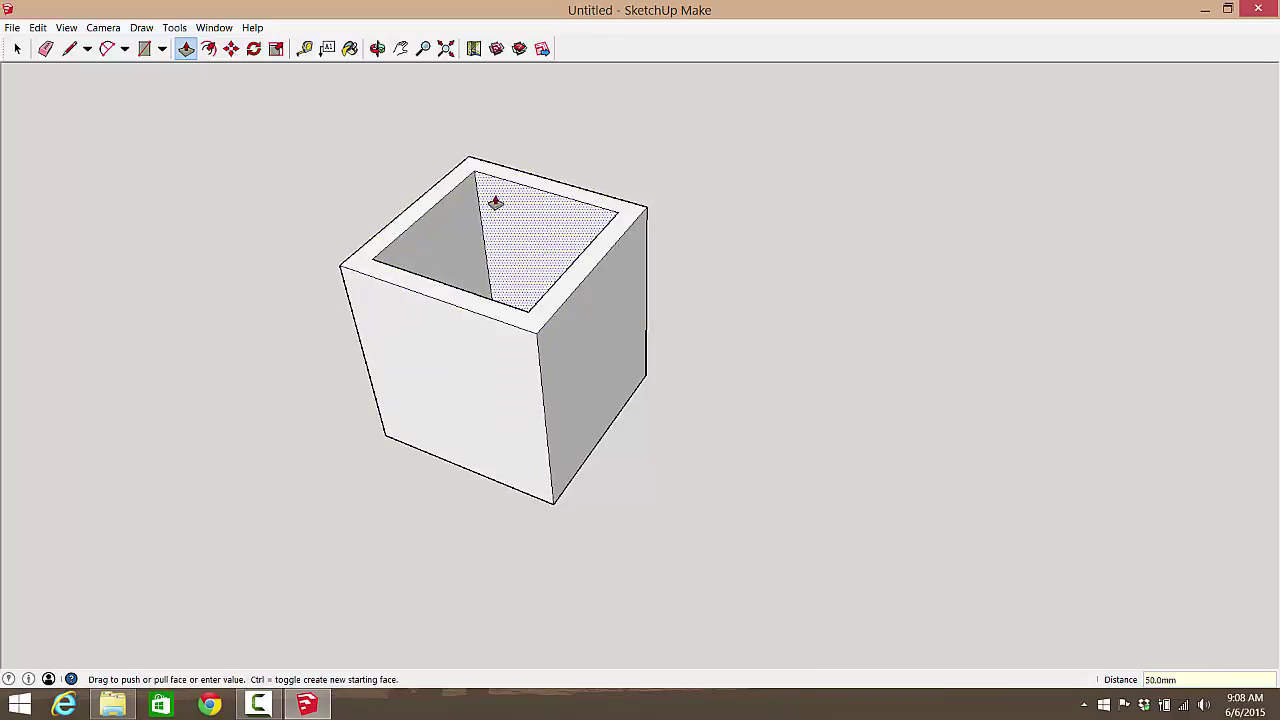
pyautogui.moveTo(434, 297); pyautogui.dragTo(525, 476, button='middle')
pyautogui.moveTo(525, 476); pyautogui.dragTo(516, 428)
pyautogui.press('p')
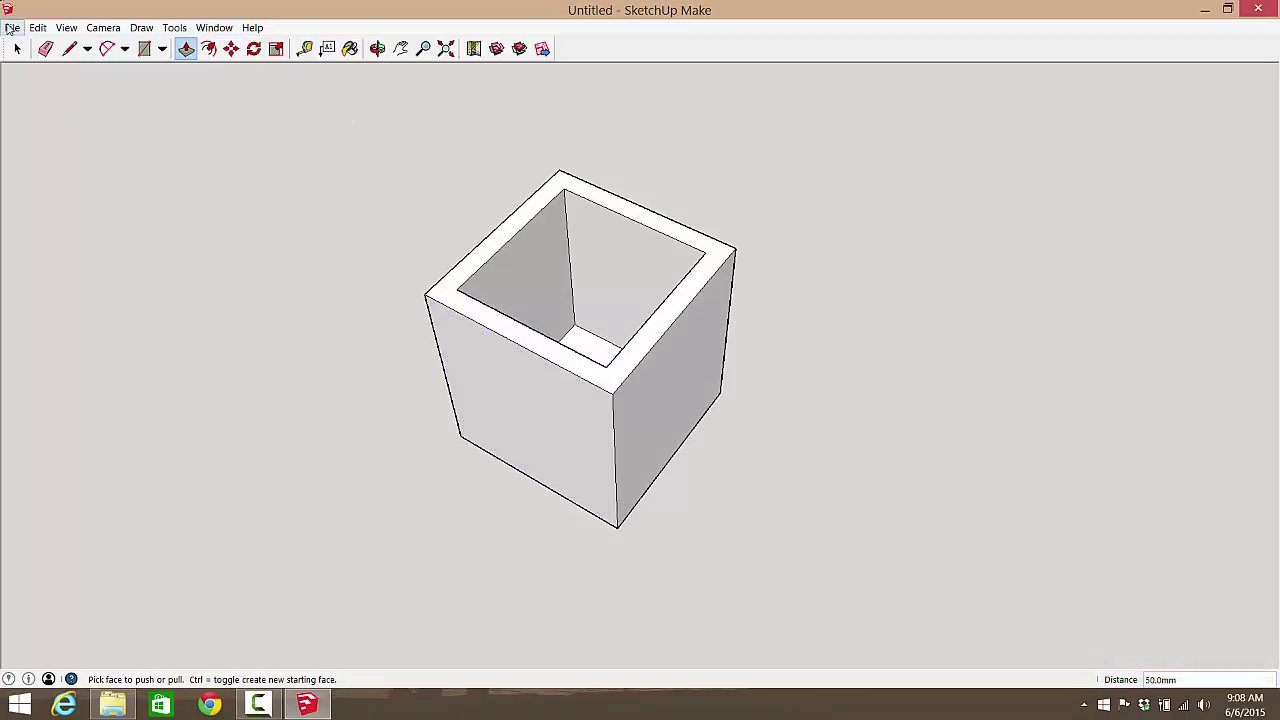
# Step: Export the model as STL with Millimeters units and ASCII file format
pyautogui.click(12, 27)
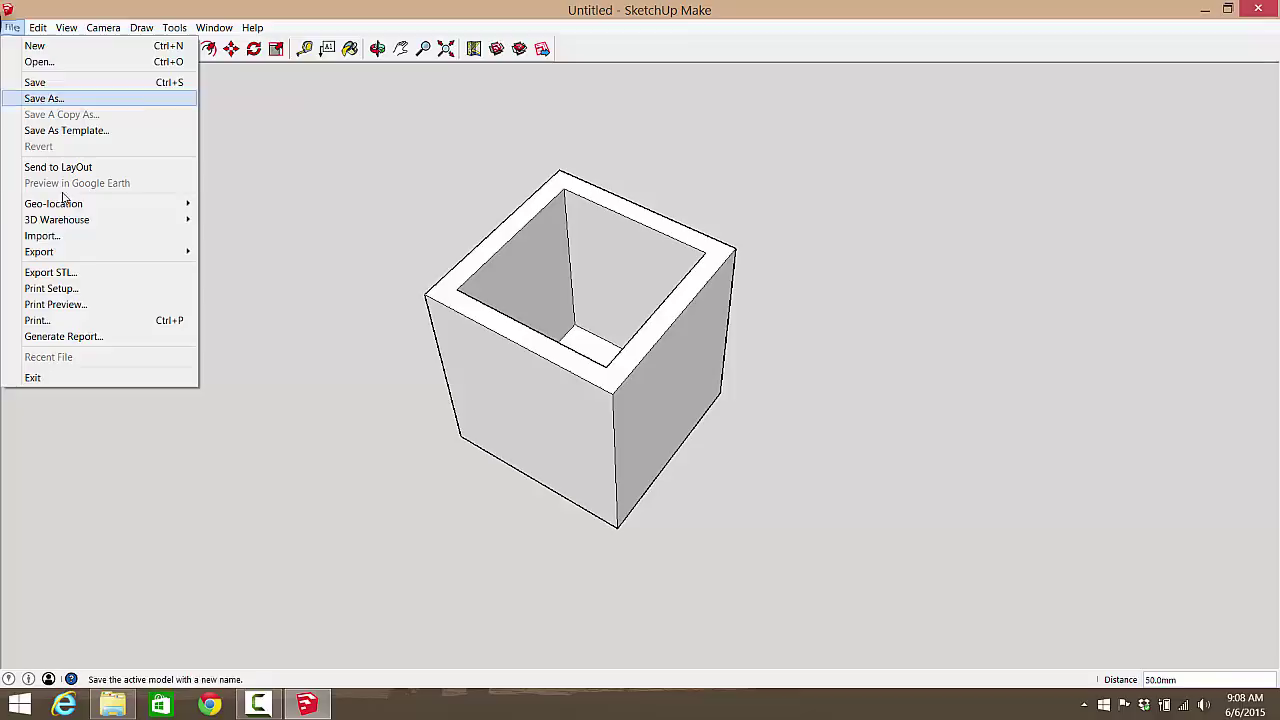
pyautogui.click(91, 278)
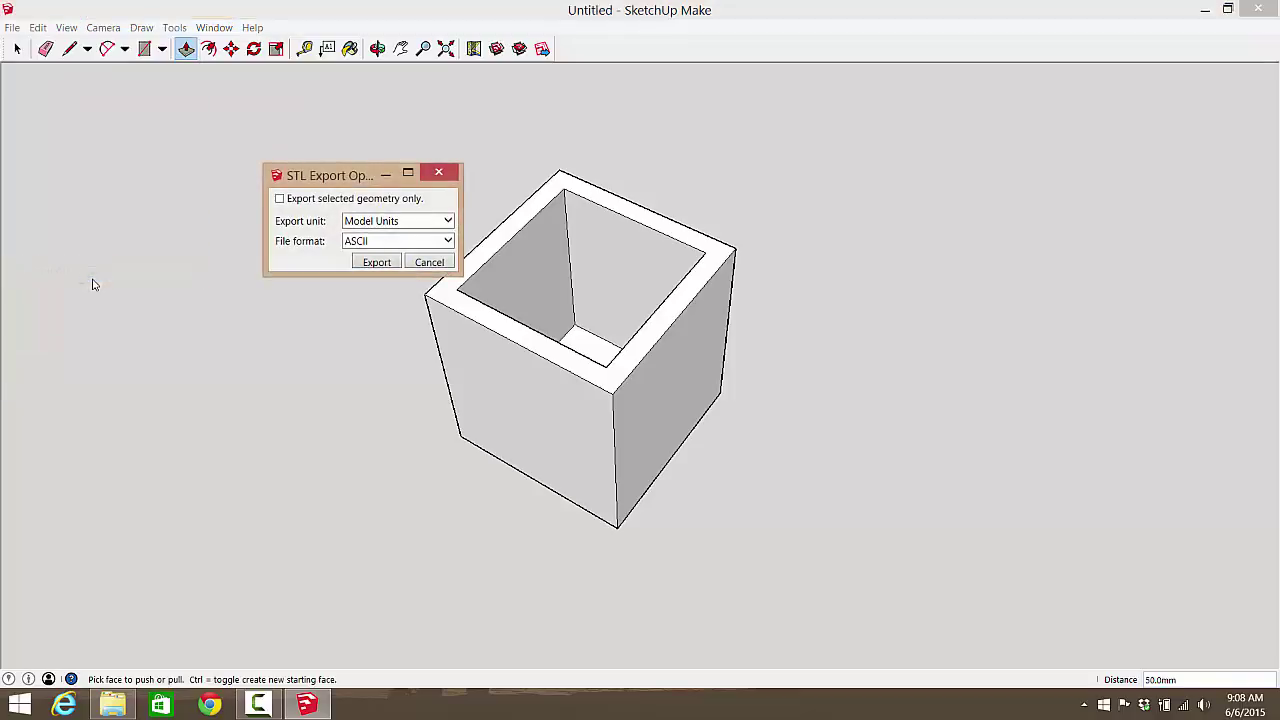
pyautogui.click(446, 222)
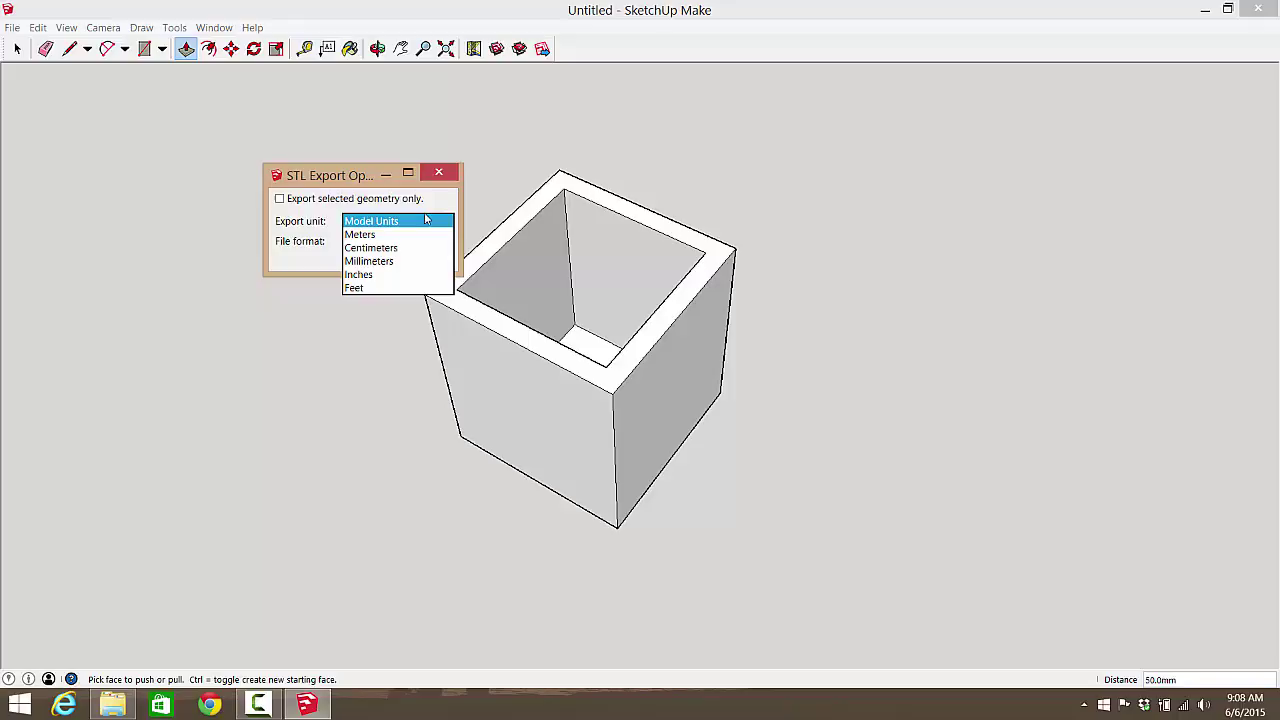
pyautogui.click(405, 264)
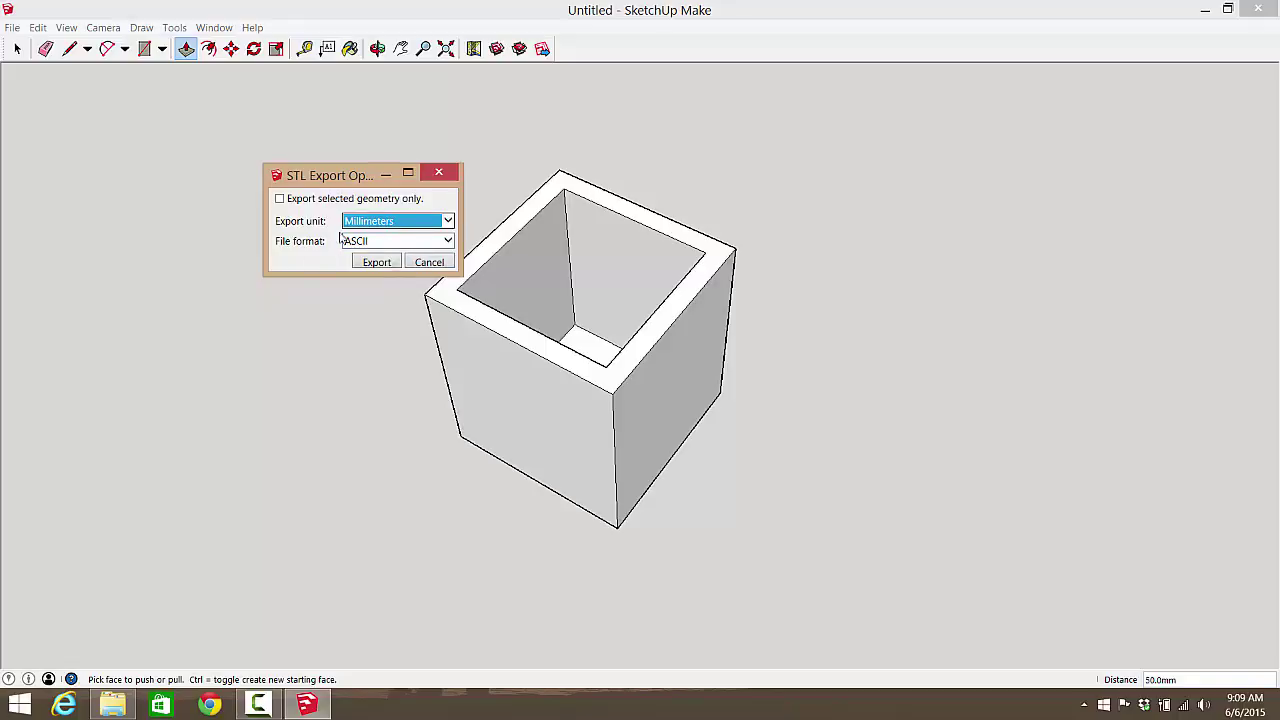
pyautogui.click(446, 242)
pyautogui.click(389, 241)
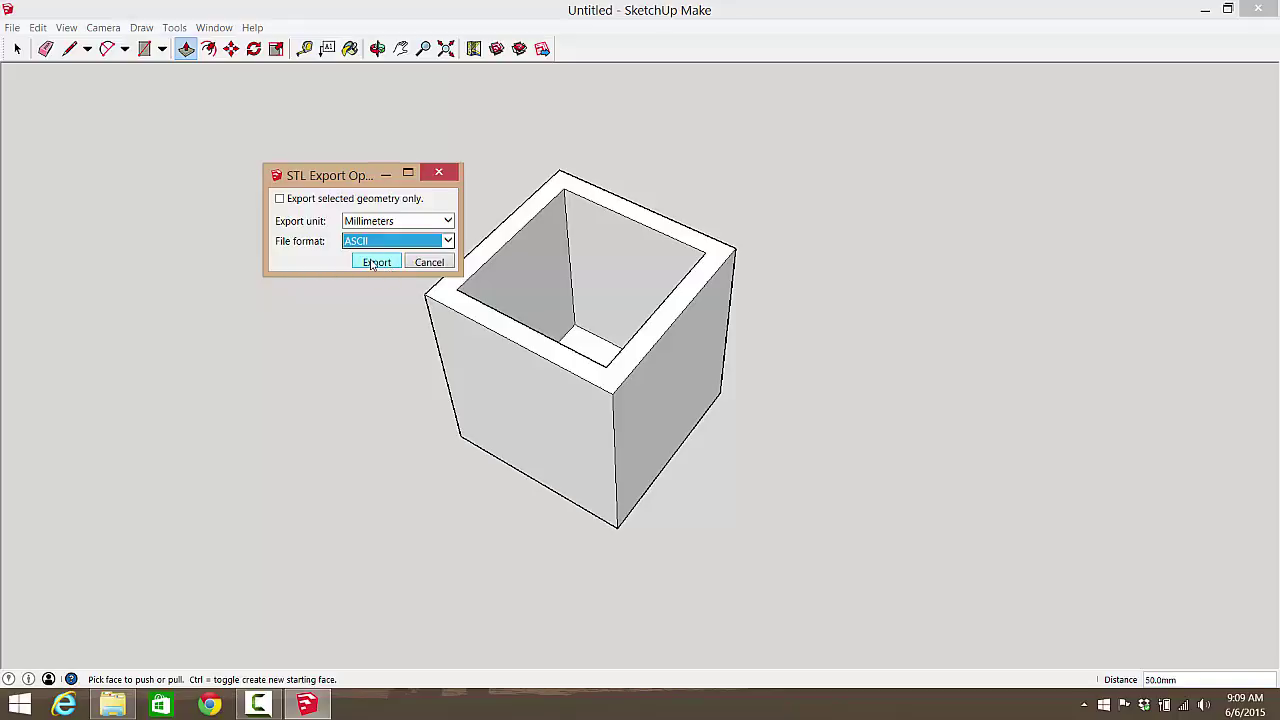
pyautogui.click(376, 262)
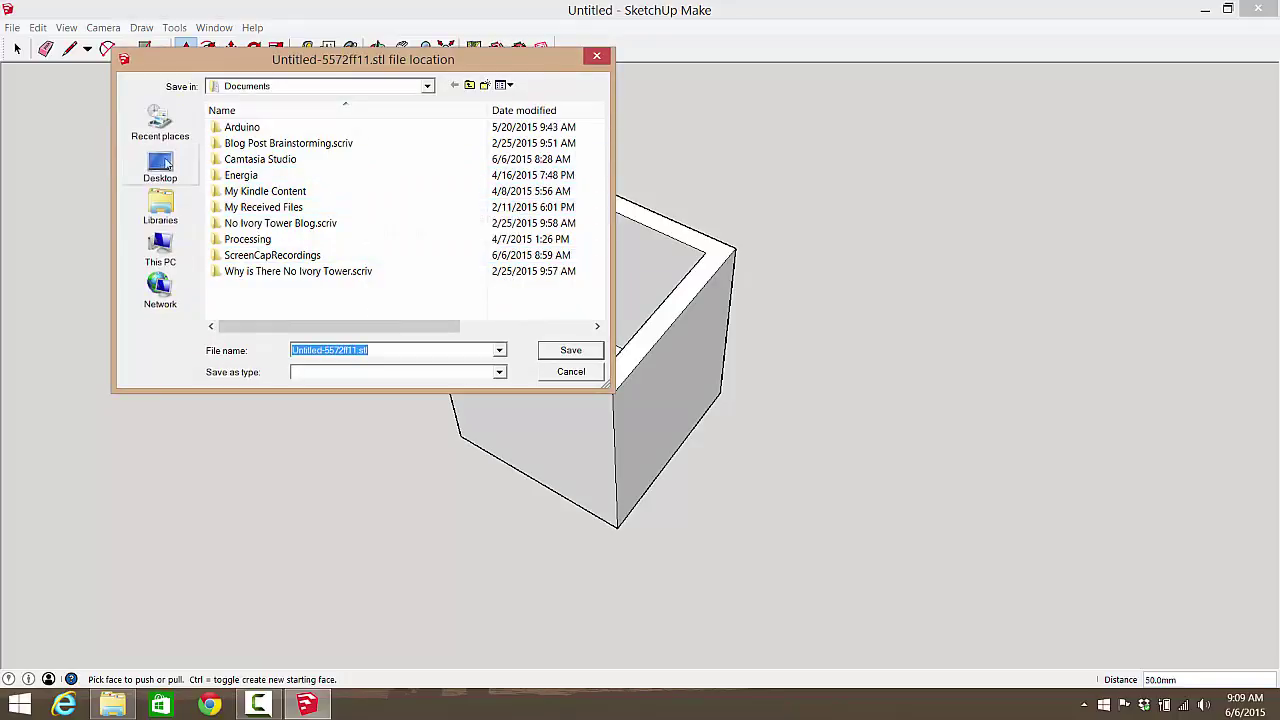
# Step: Save the export as box.stl on the Desktop, then minimize SketchUp
pyautogui.click(163, 165)
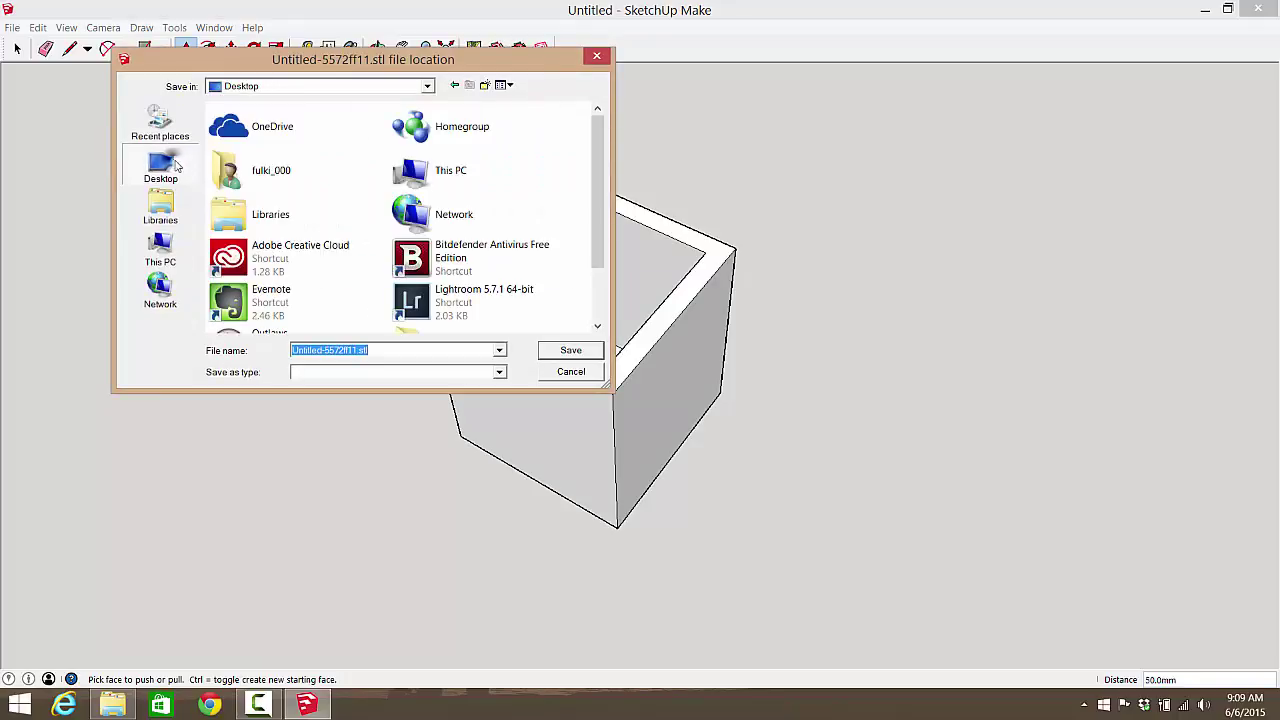
pyautogui.click(356, 350)
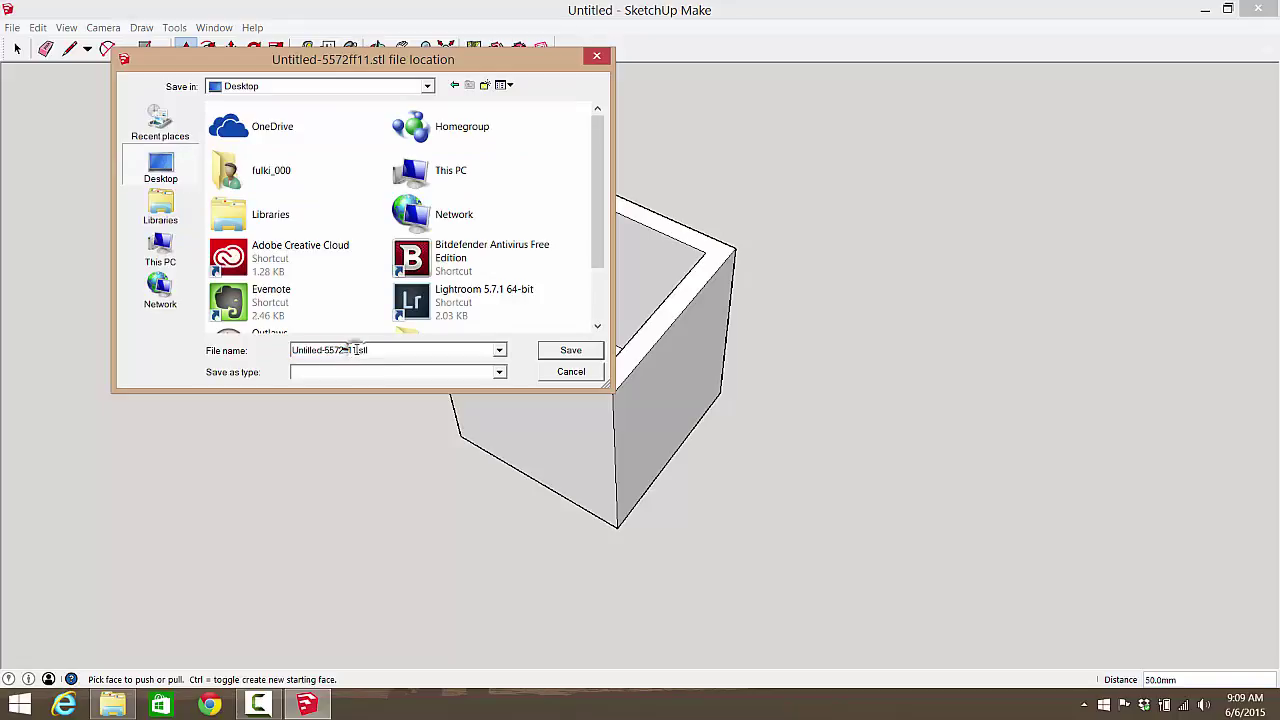
pyautogui.moveTo(356, 350); pyautogui.dragTo(160, 356)
pyautogui.press('BackSpace')
pyautogui.click(571, 351)
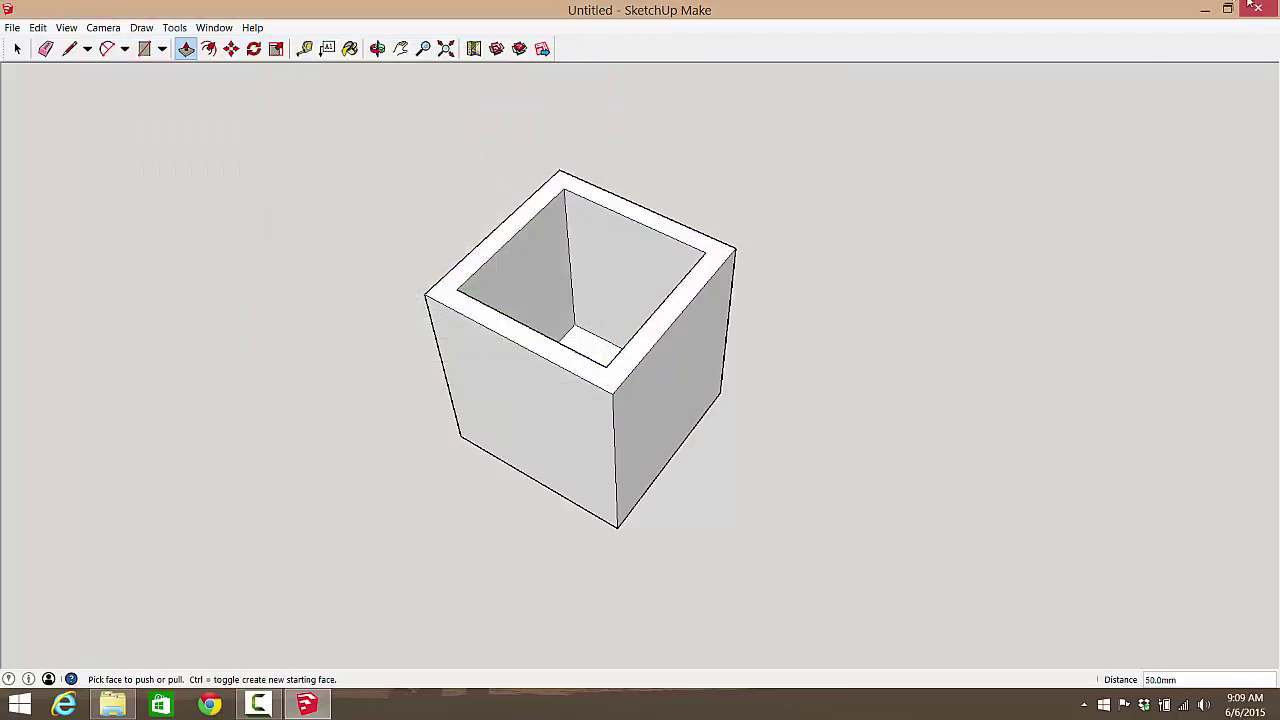
pyautogui.click(1205, 9)
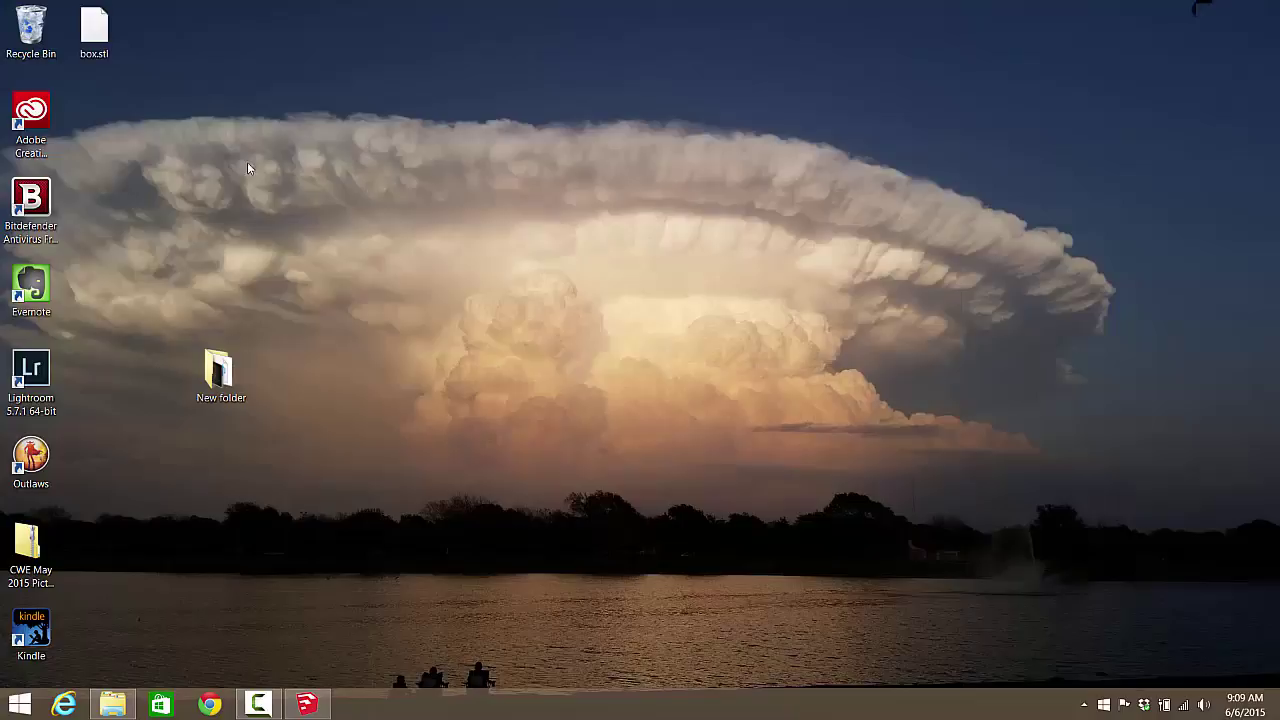
# Step: Open box.stl from the desktop in Notepad
pyautogui.click(92, 32)
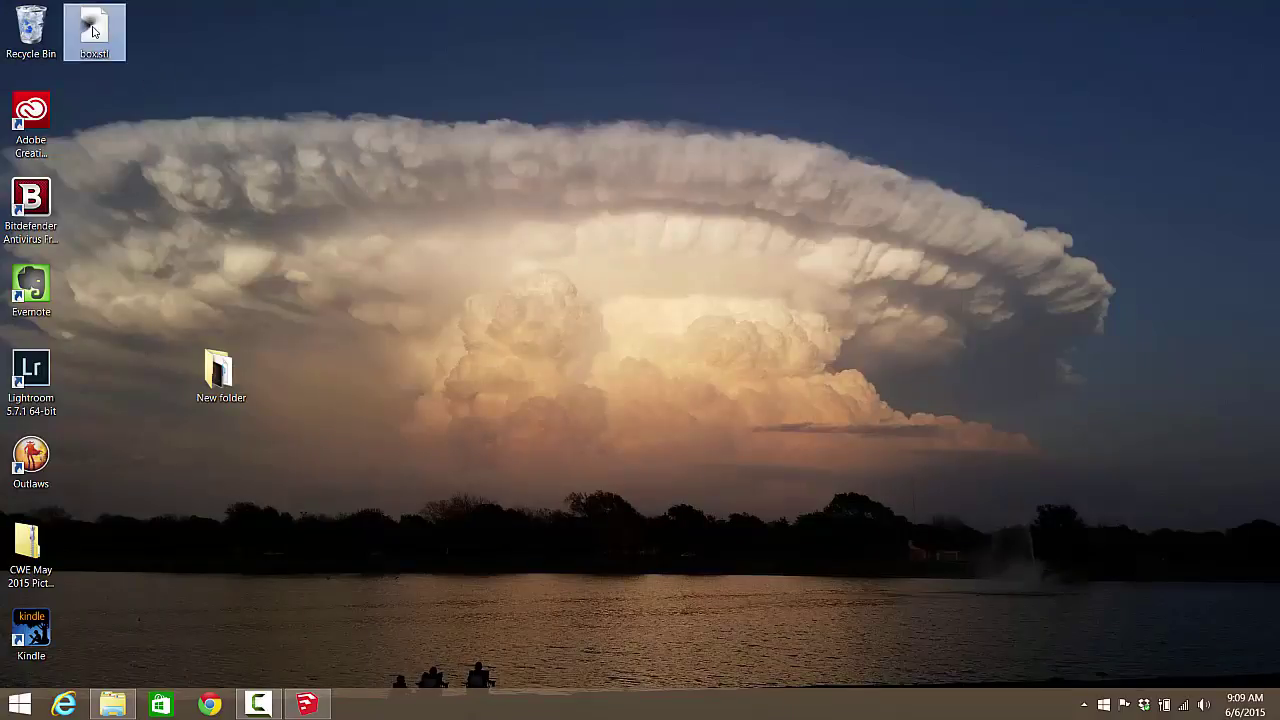
pyautogui.doubleClick(92, 32)
pyautogui.click(558, 286)
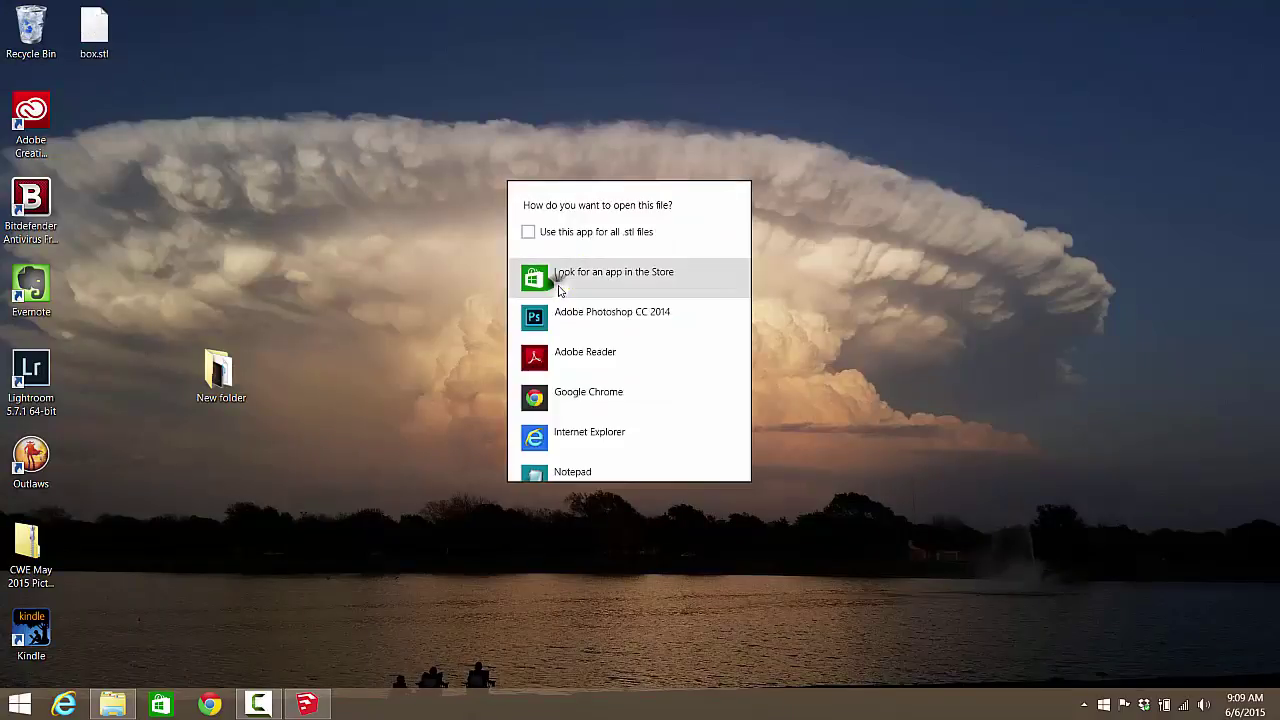
pyautogui.click(586, 466)
# Step: Scroll through the ASCII facet and vertex text, then close Notepad
pyautogui.scroll(-5, 315, 365)
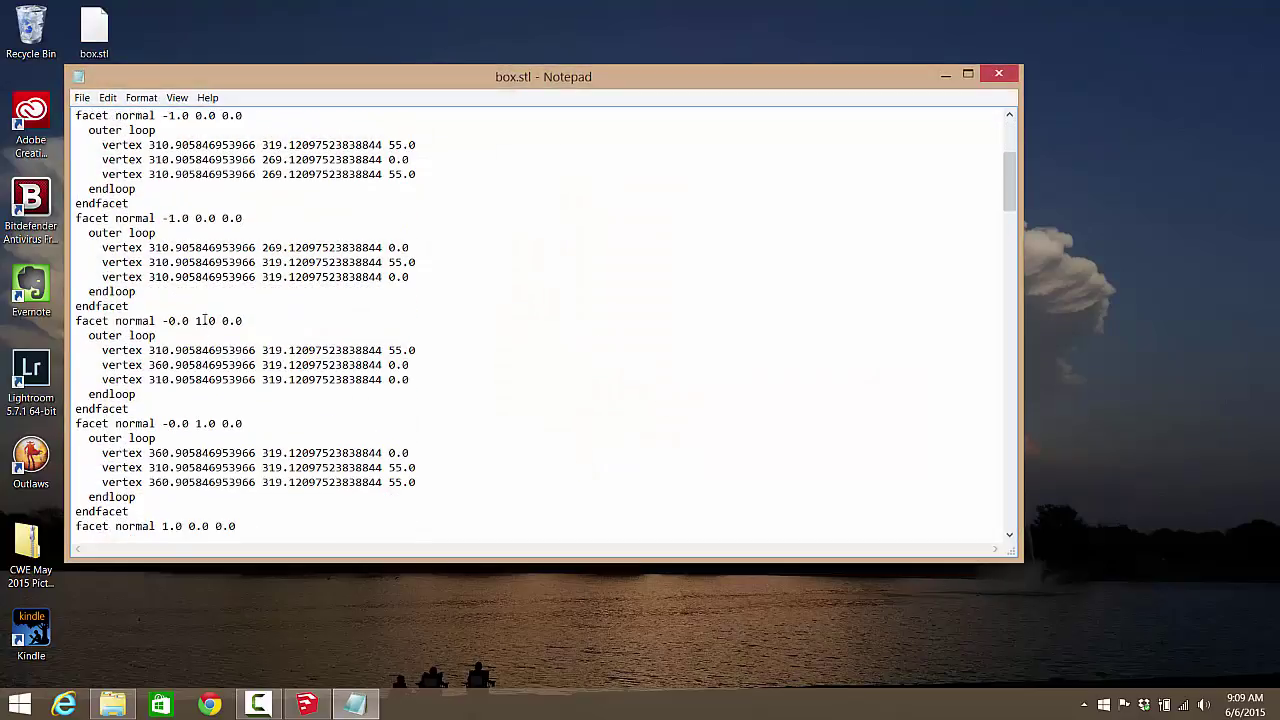
pyautogui.scroll(5, 224, 360)
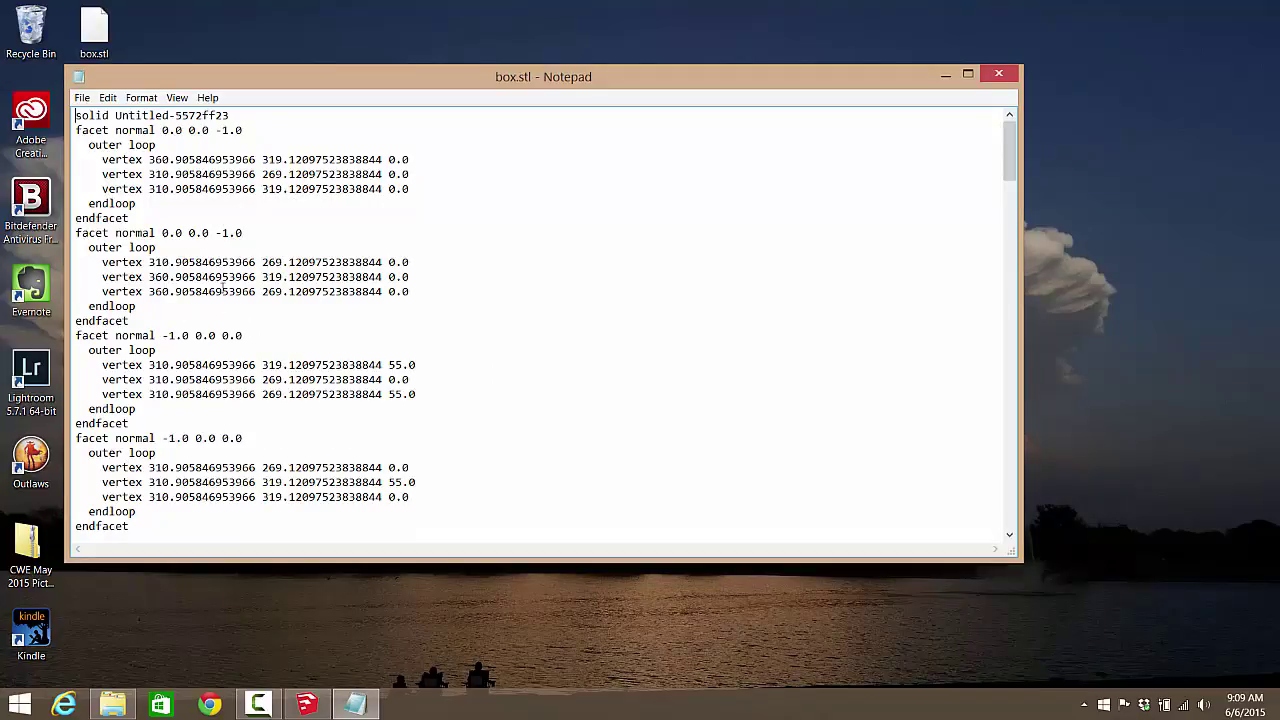
pyautogui.scroll(-20, 222, 283)
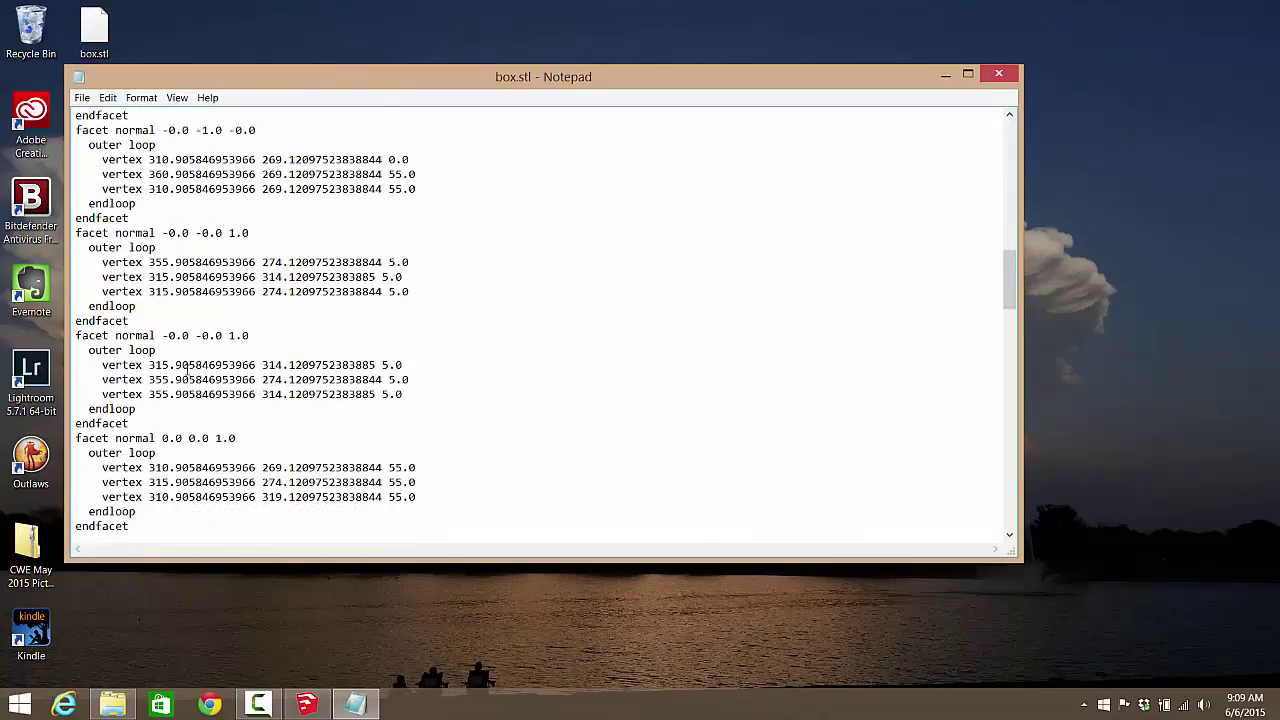
pyautogui.scroll(-20, 190, 370)
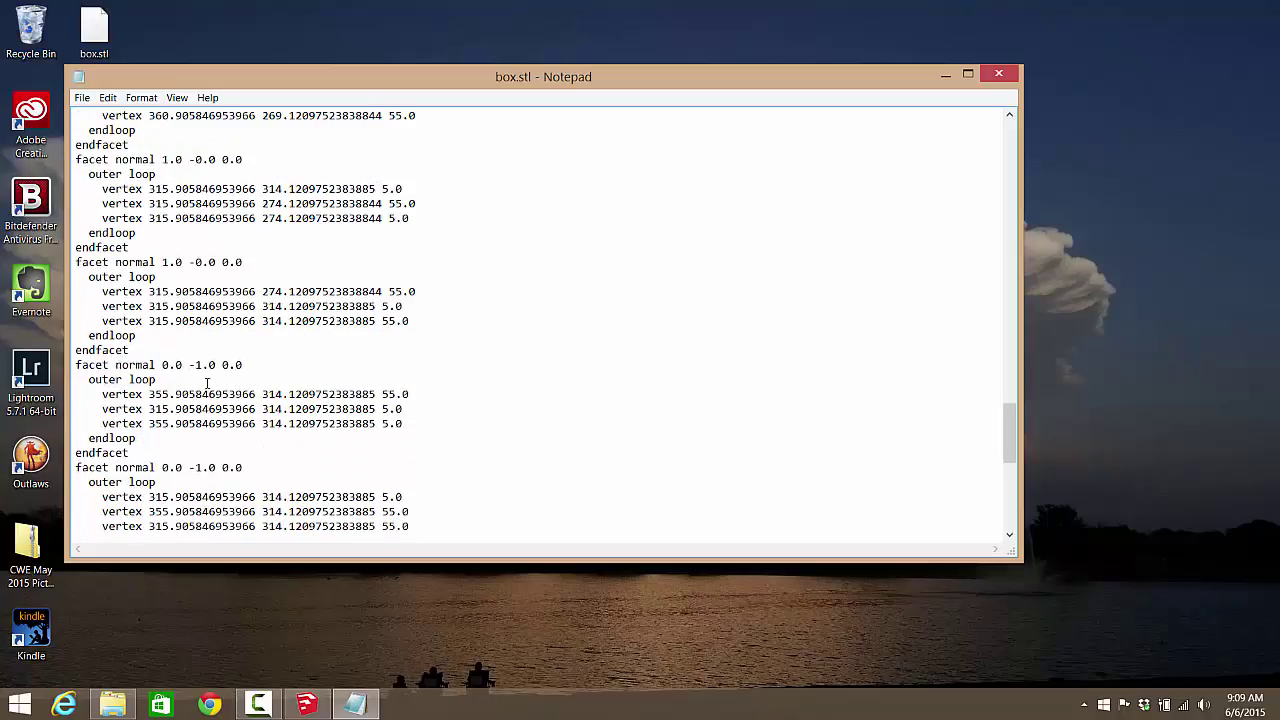
pyautogui.scroll(-10, 207, 383)
pyautogui.scroll(20, 182, 368)
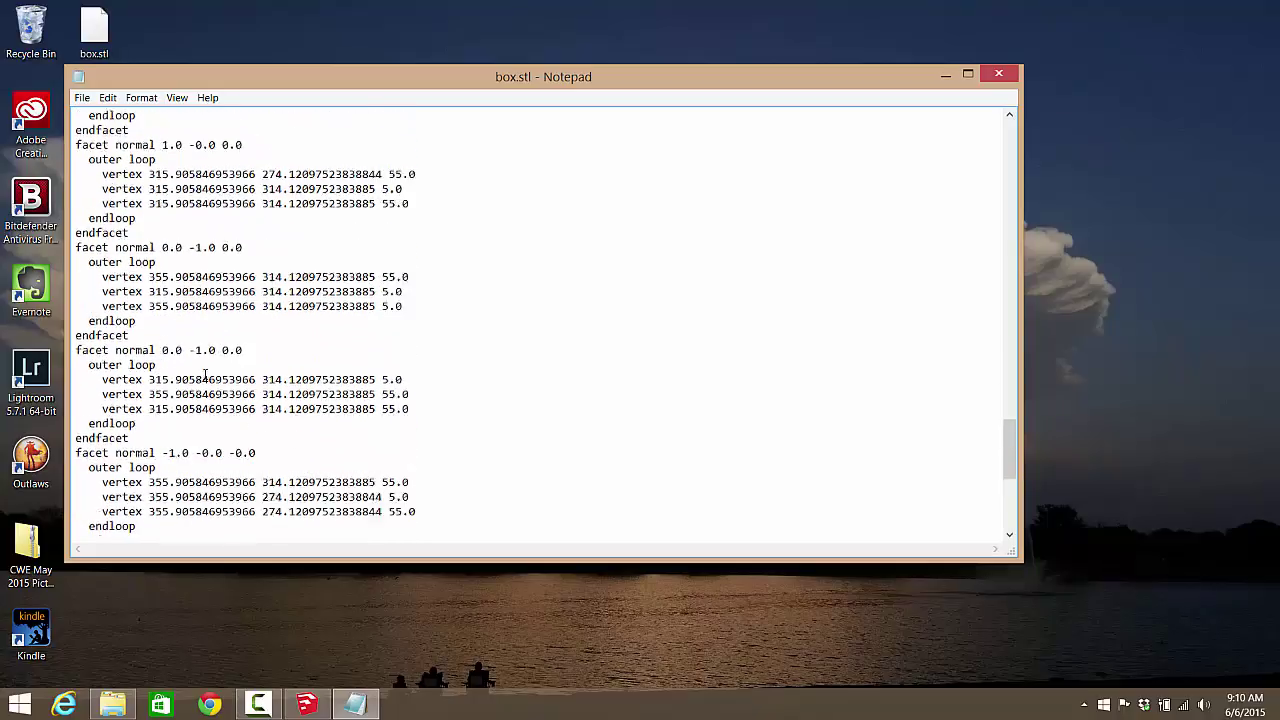
pyautogui.scroll(12, 220, 355)
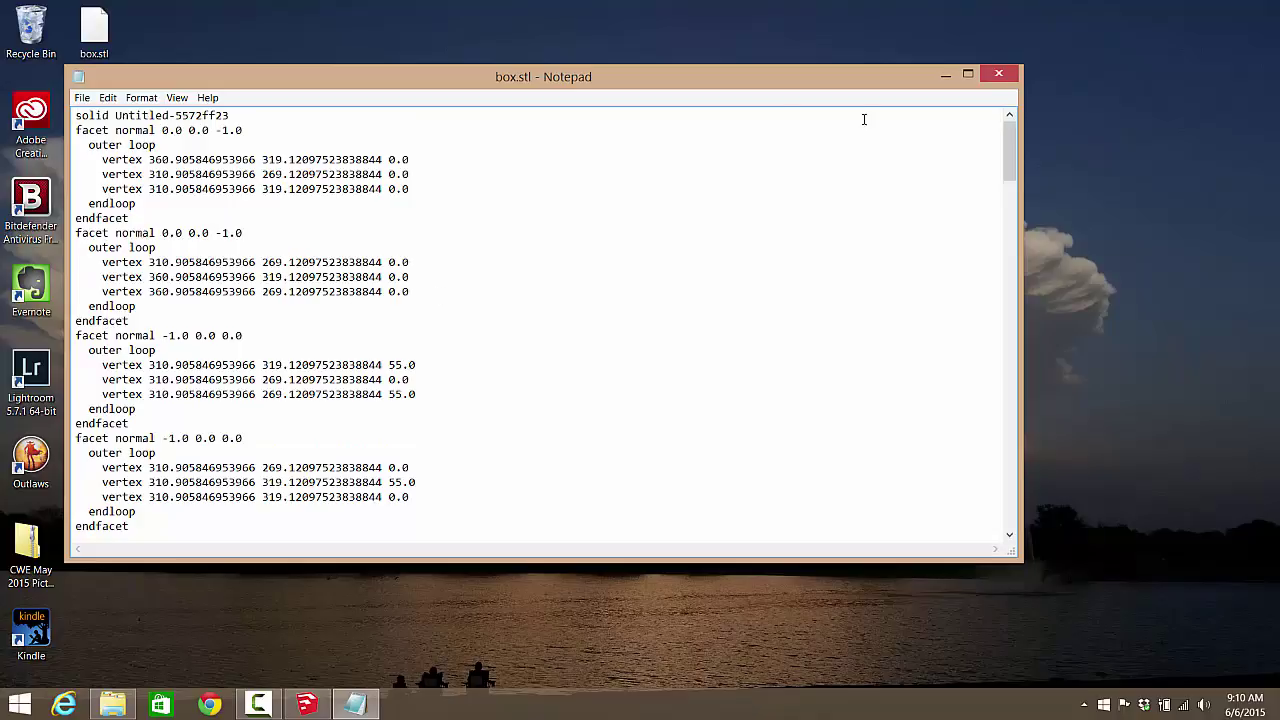
pyautogui.click(998, 76)
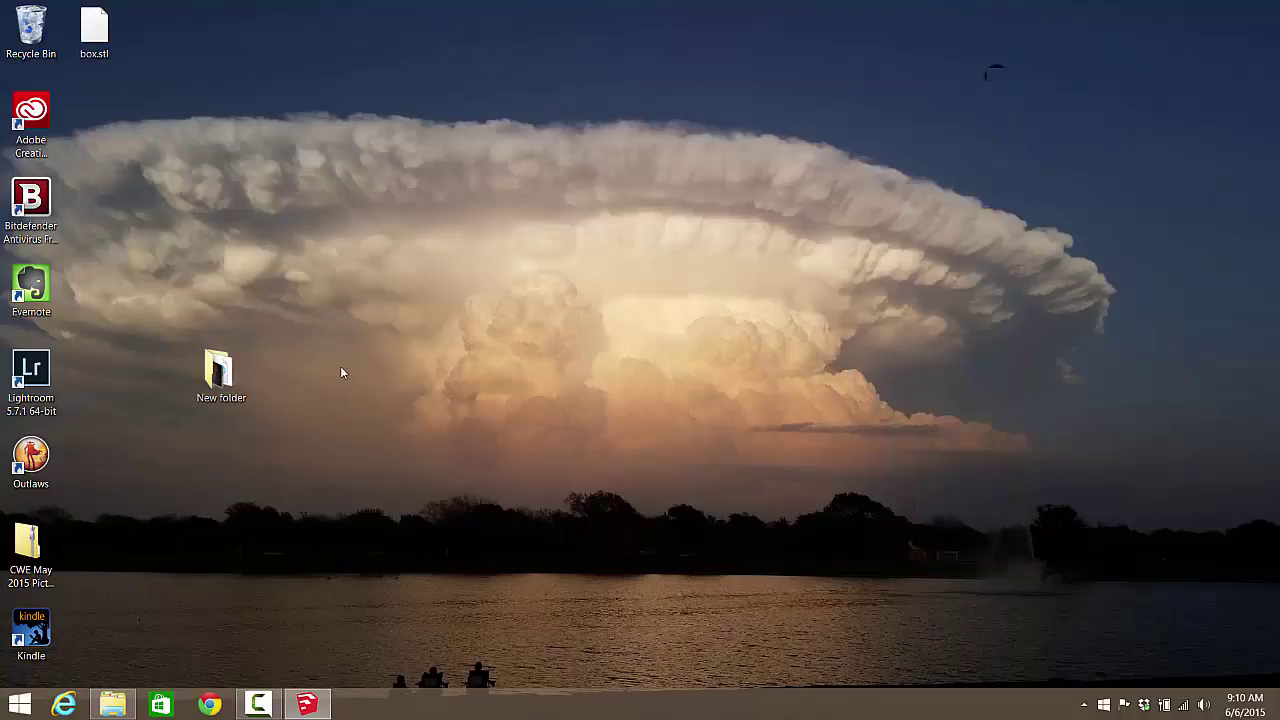